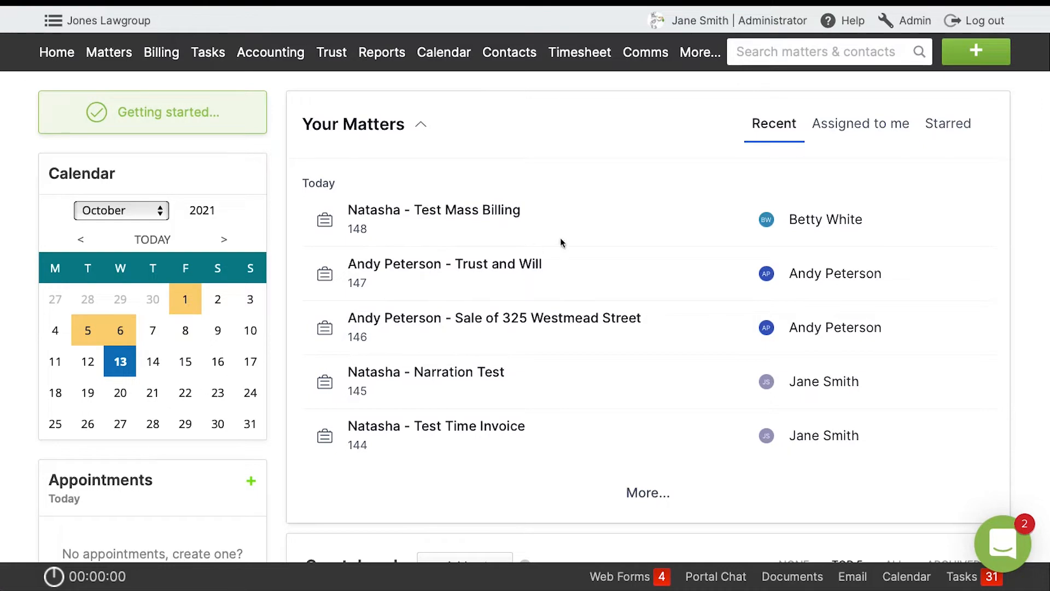
Open the matter type settings of the Initial Consult matter type in the administration area.
left_click(910, 21)
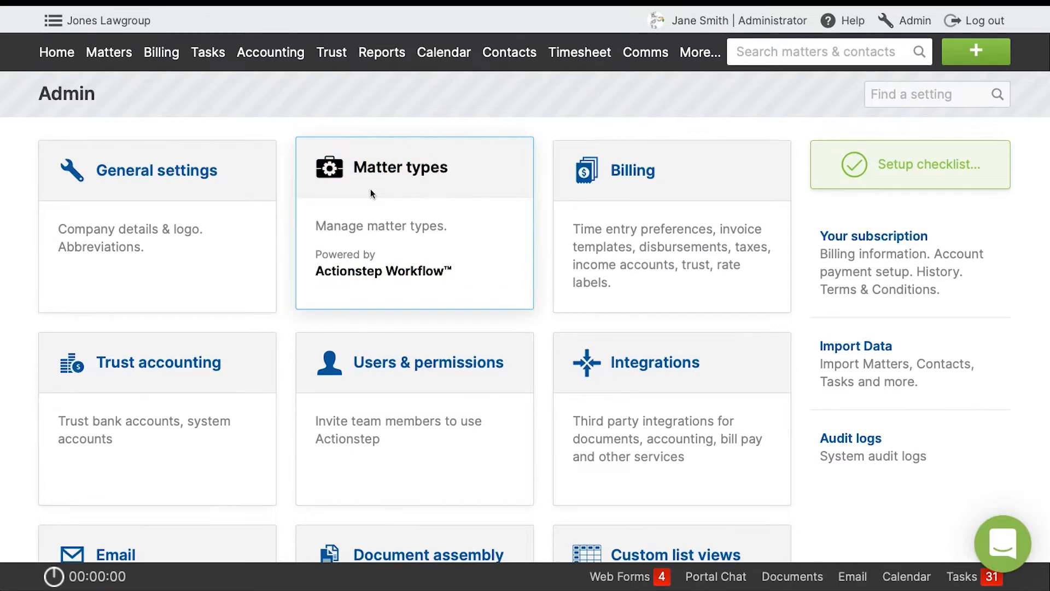
left_click(370, 193)
scroll(314, 372, "down", 4)
scroll(314, 372, "down", 15)
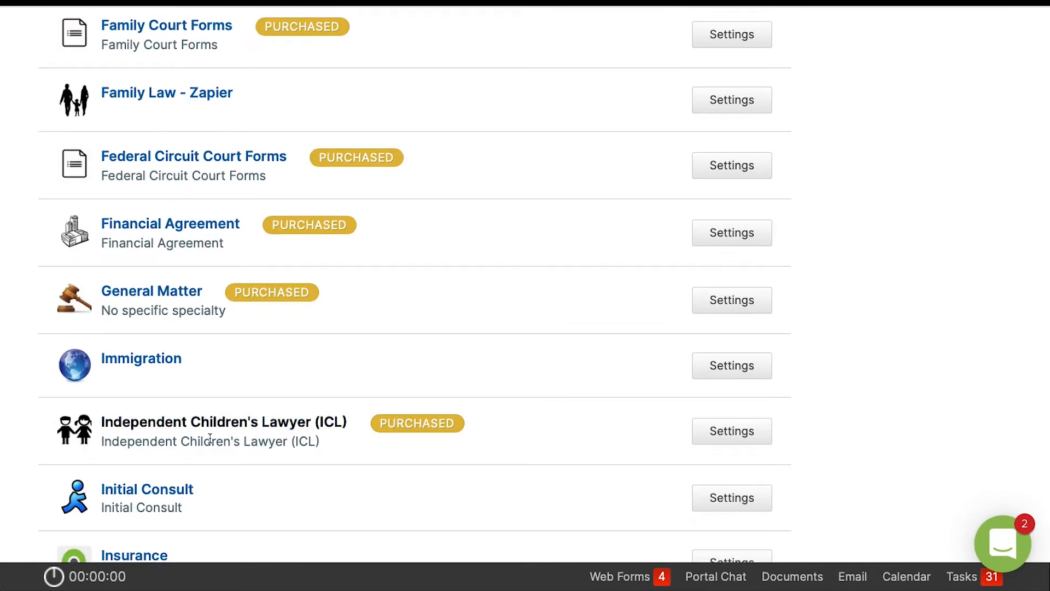
left_click(155, 489)
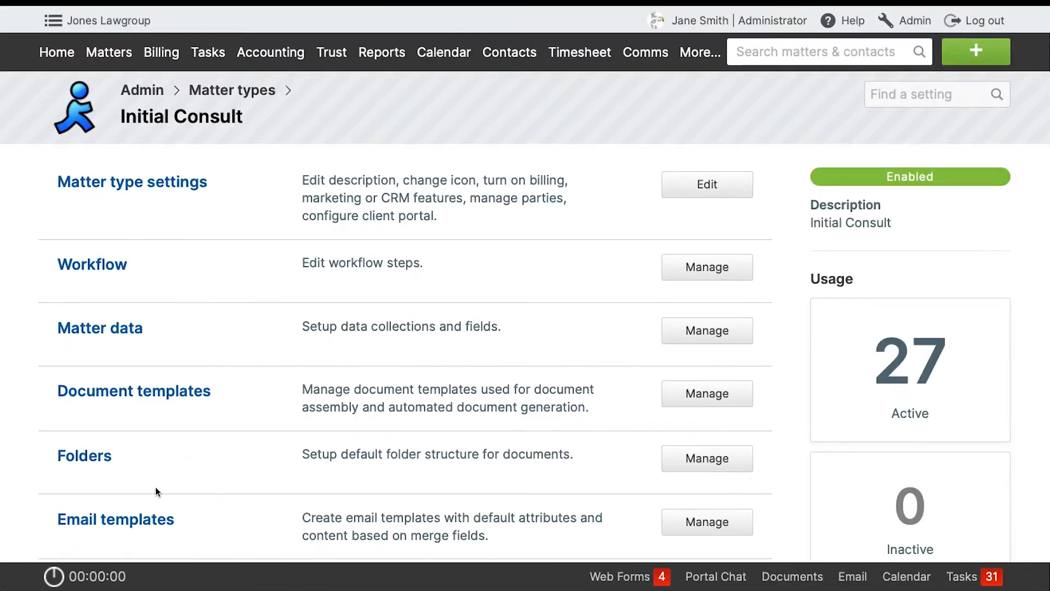
left_click(159, 184)
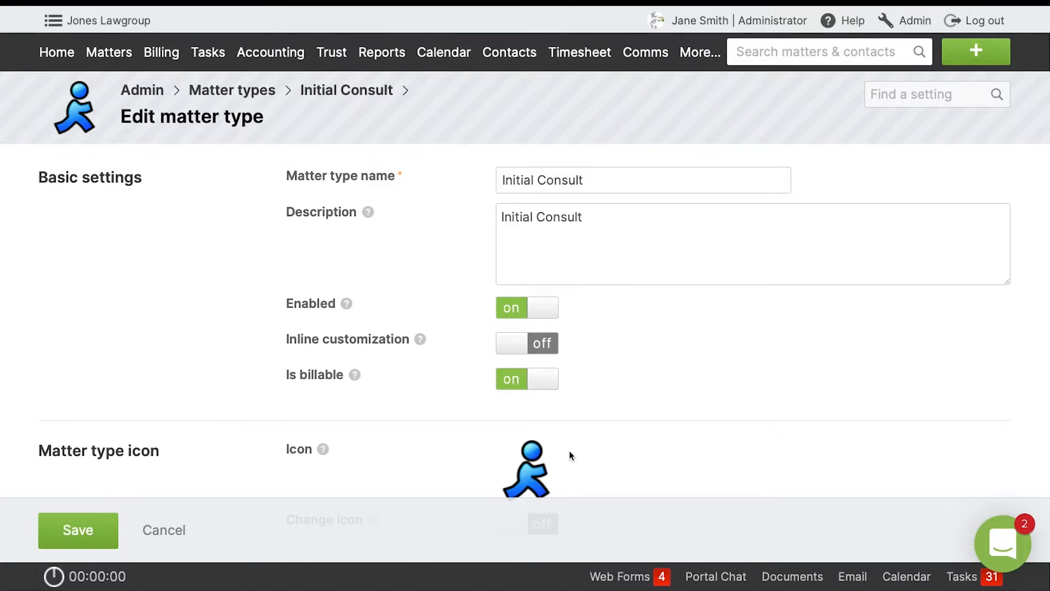
Search matters for "mass" and open the matter billing options of the Test Mass Billing matter.
left_click(774, 50)
type("mass")
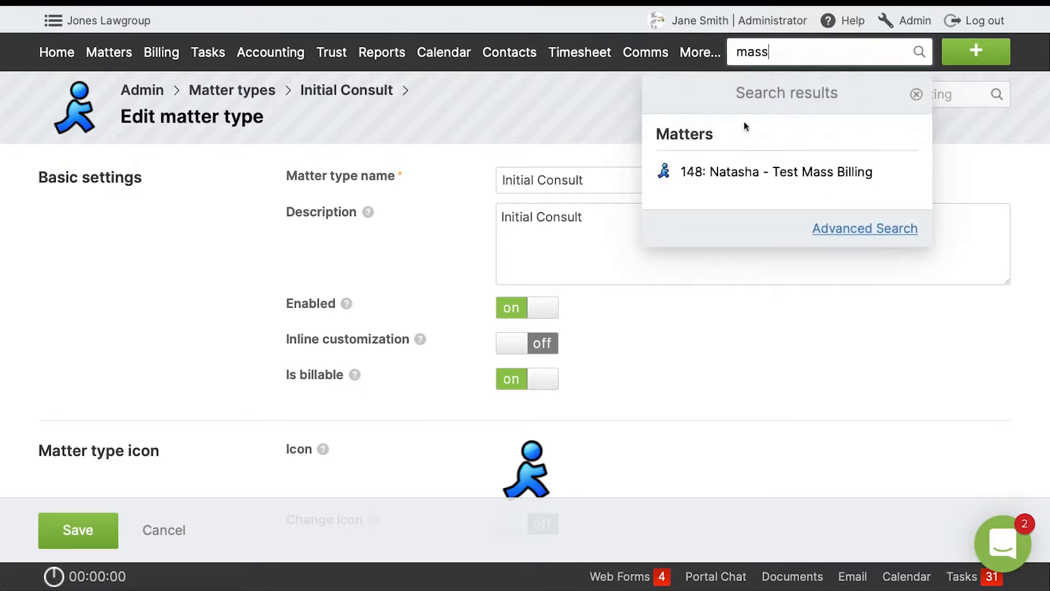
left_click(734, 176)
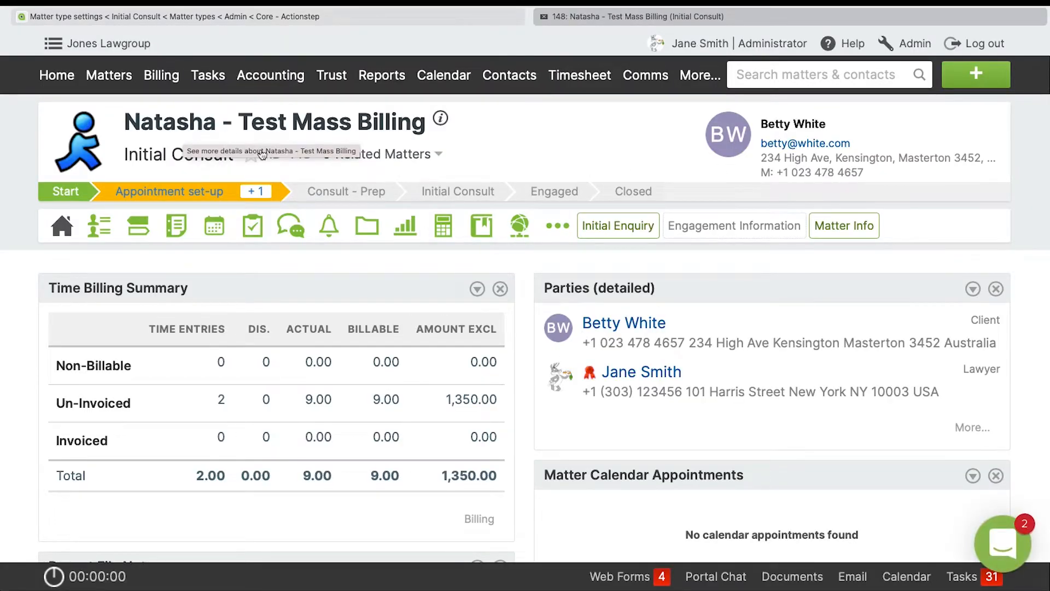
left_click(439, 218)
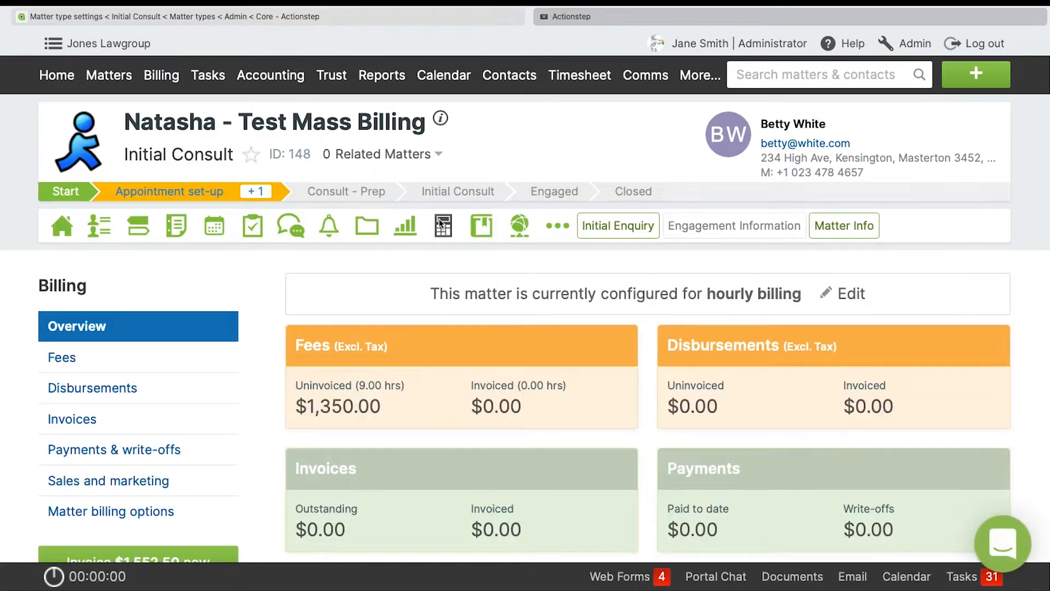
left_click(82, 511)
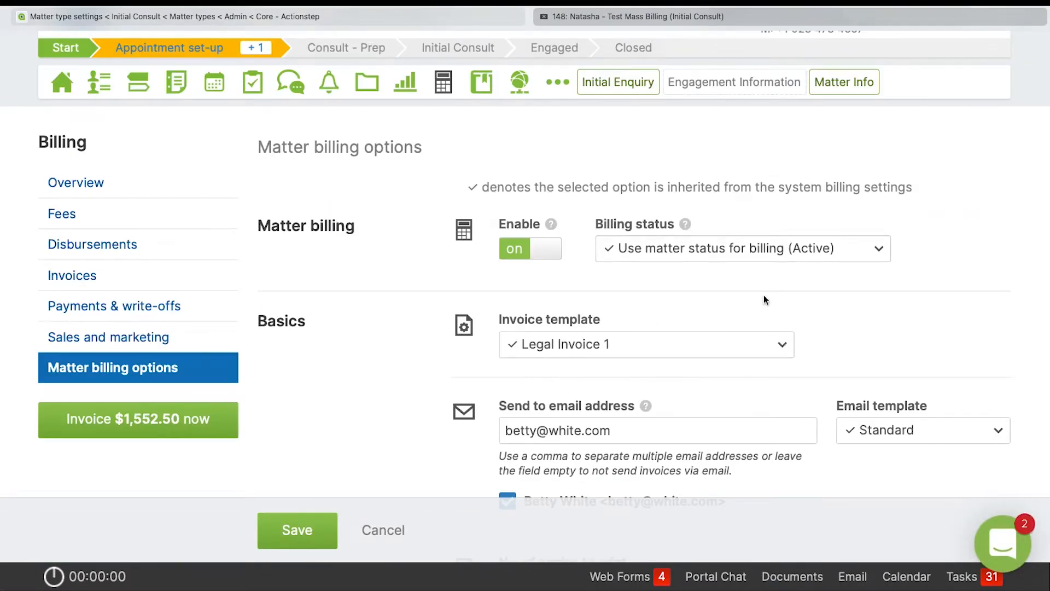
Check the matter's invoice template choices, email recipient selection and number-of-copies options in its basic billing settings.
scroll(764, 294, "down", 5)
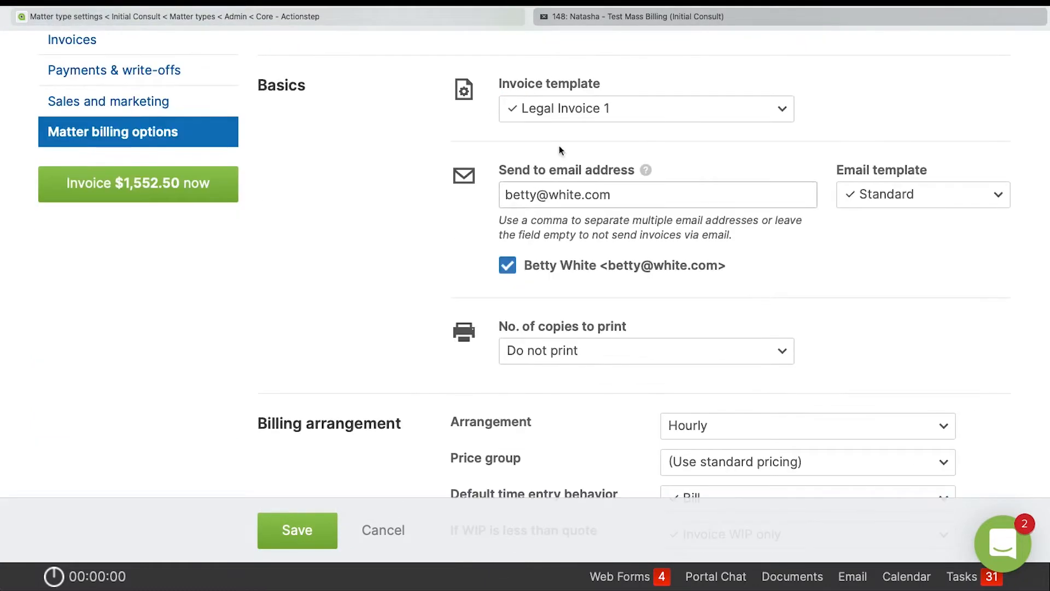
left_click(570, 109)
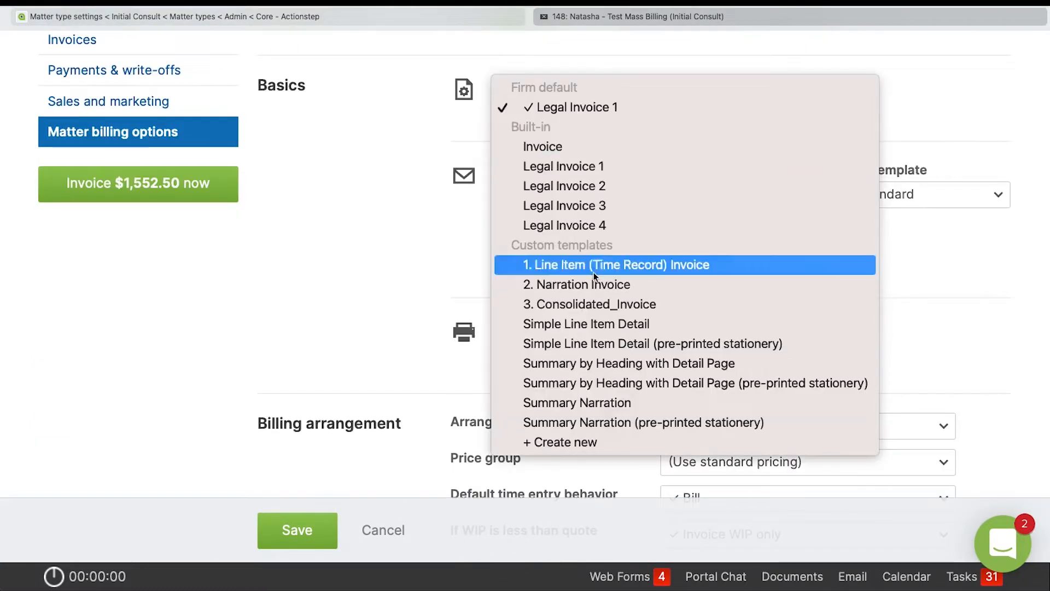
left_click(411, 150)
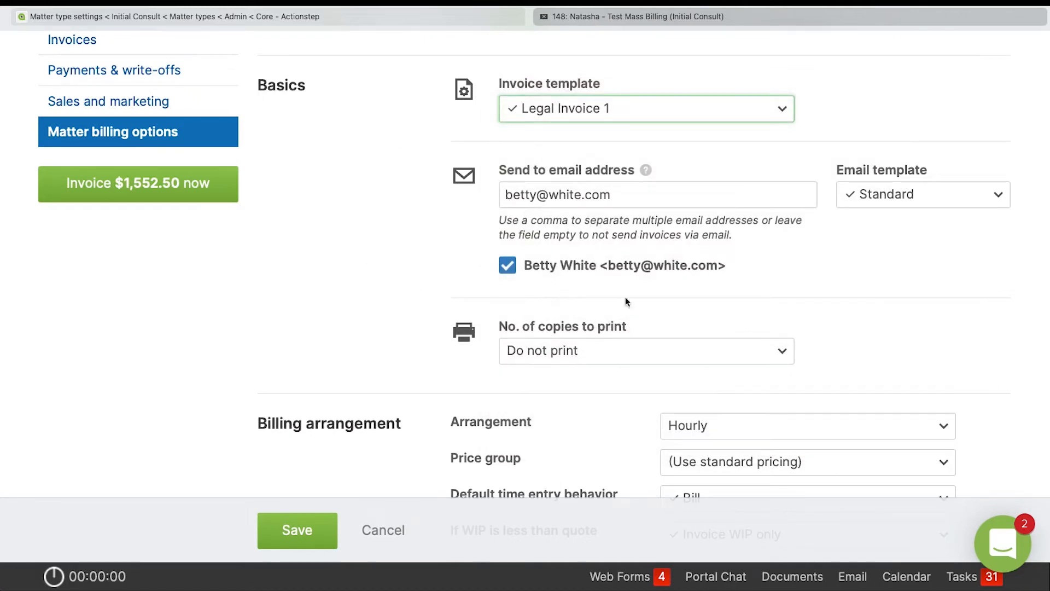
left_click(507, 266)
left_click(507, 266)
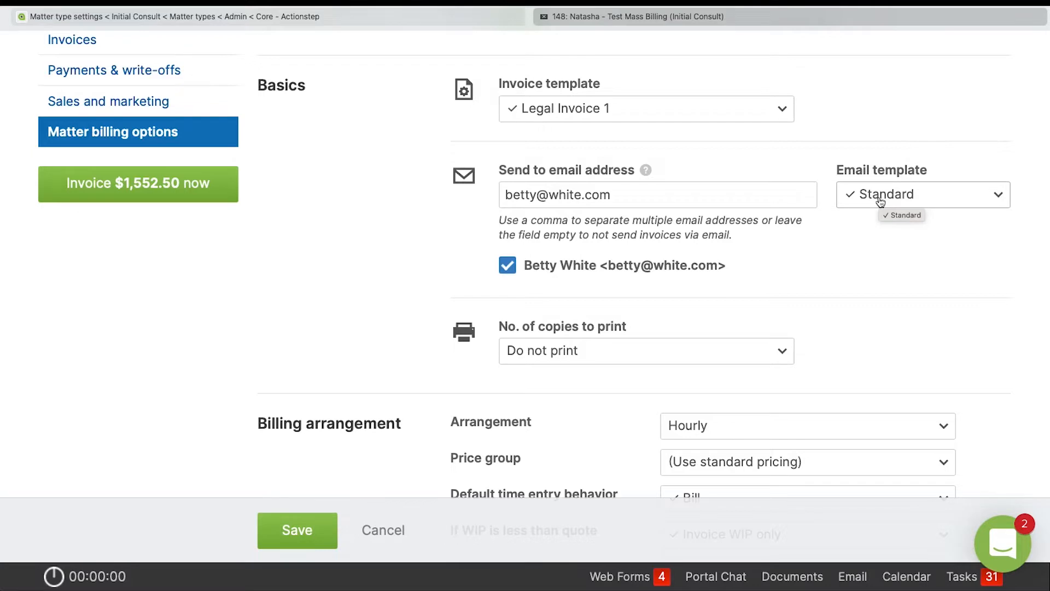
scroll(844, 323, "down", 2)
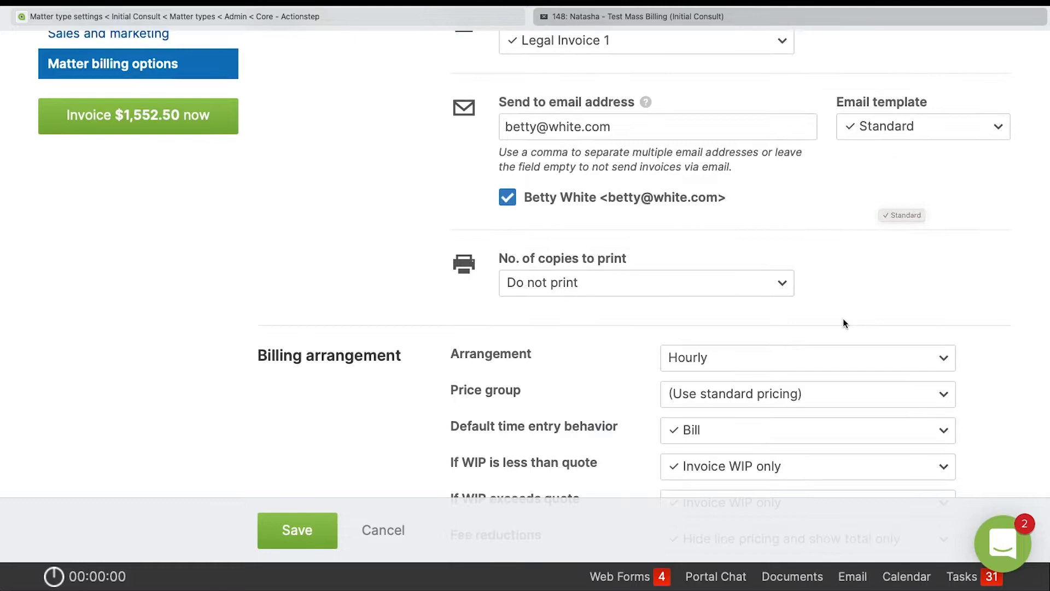
left_click(582, 280)
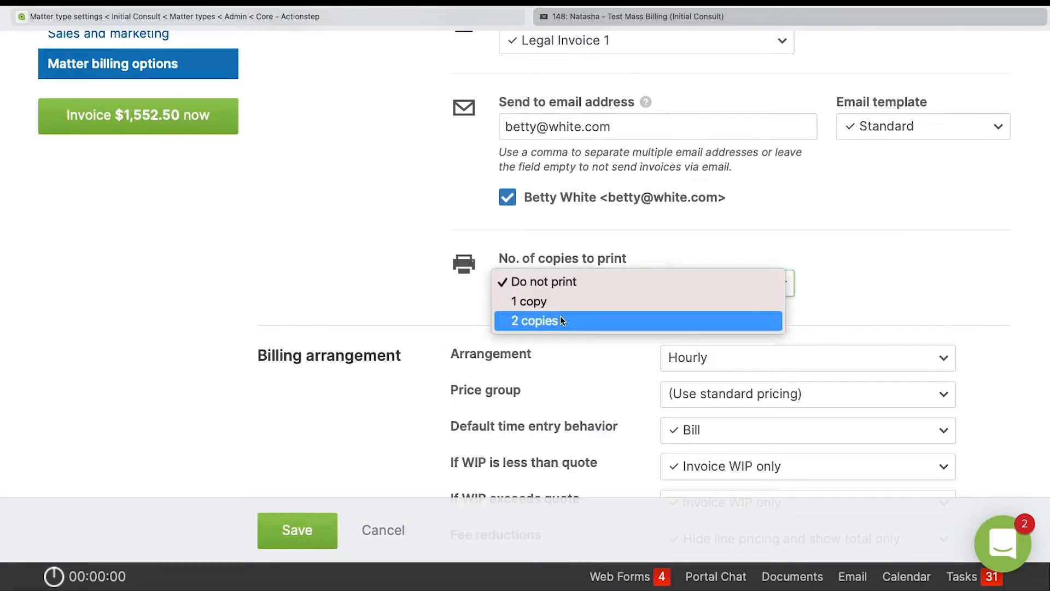
left_click(579, 281)
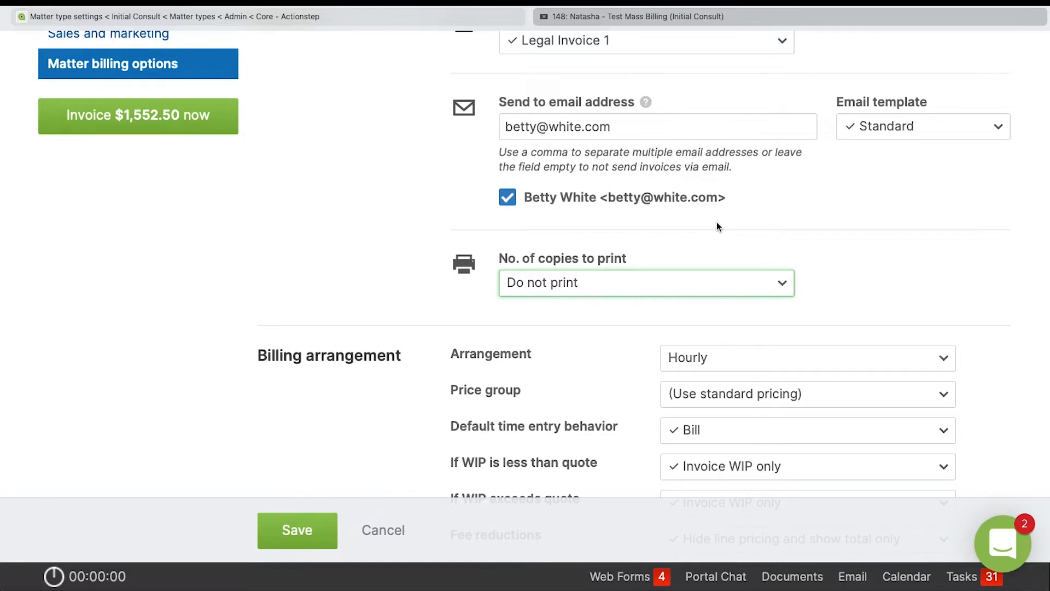
Examine the matter's billing arrangement, quote, discount, rates, trust accounting and mass billing settings.
scroll(719, 226, "down", 6)
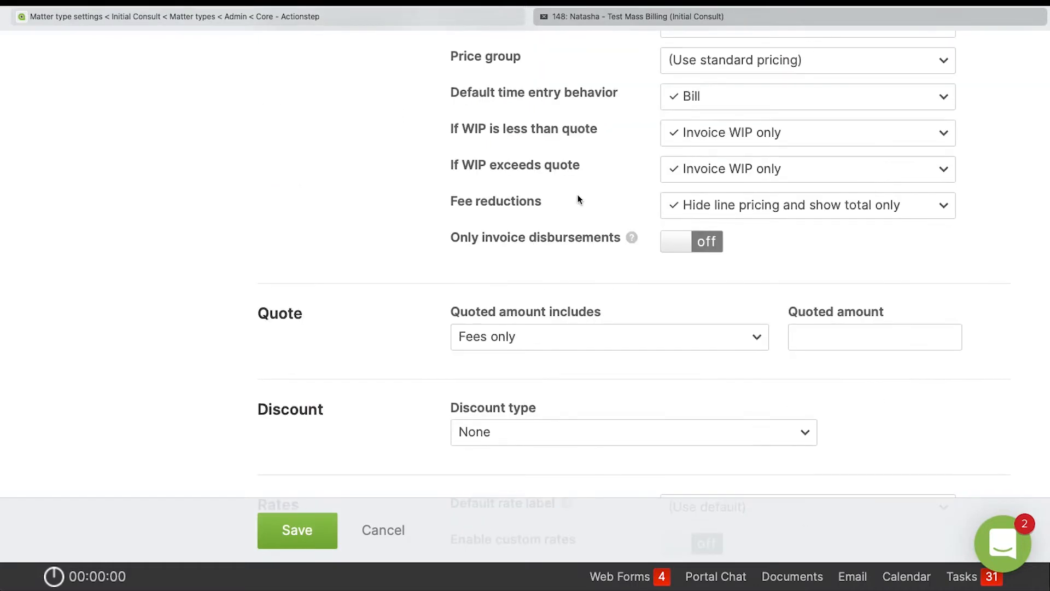
scroll(578, 199, "up", 2)
scroll(590, 325, "down", 1)
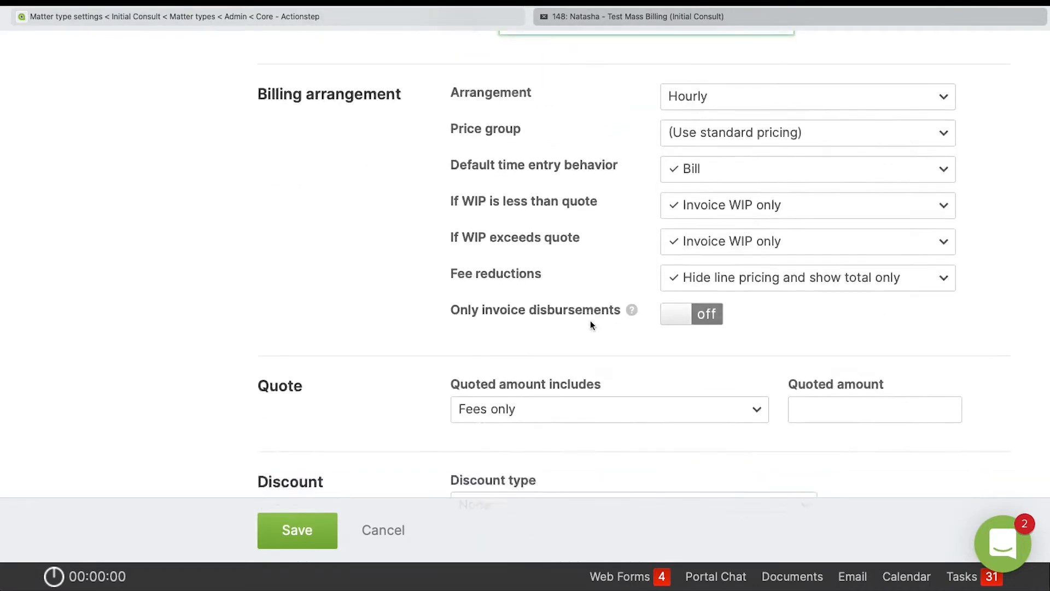
scroll(590, 325, "down", 5)
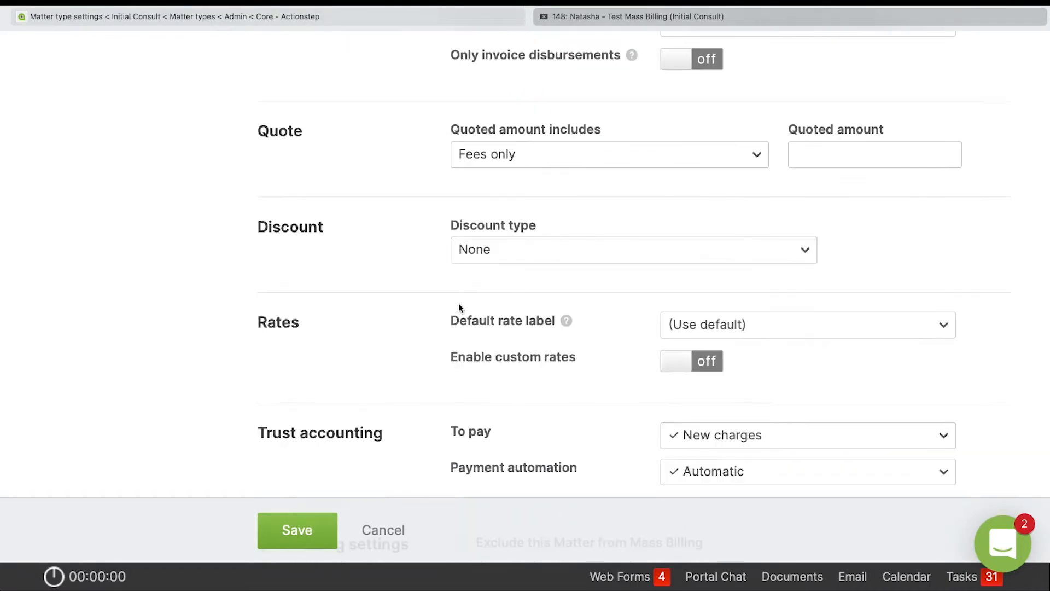
scroll(459, 304, "down", 4)
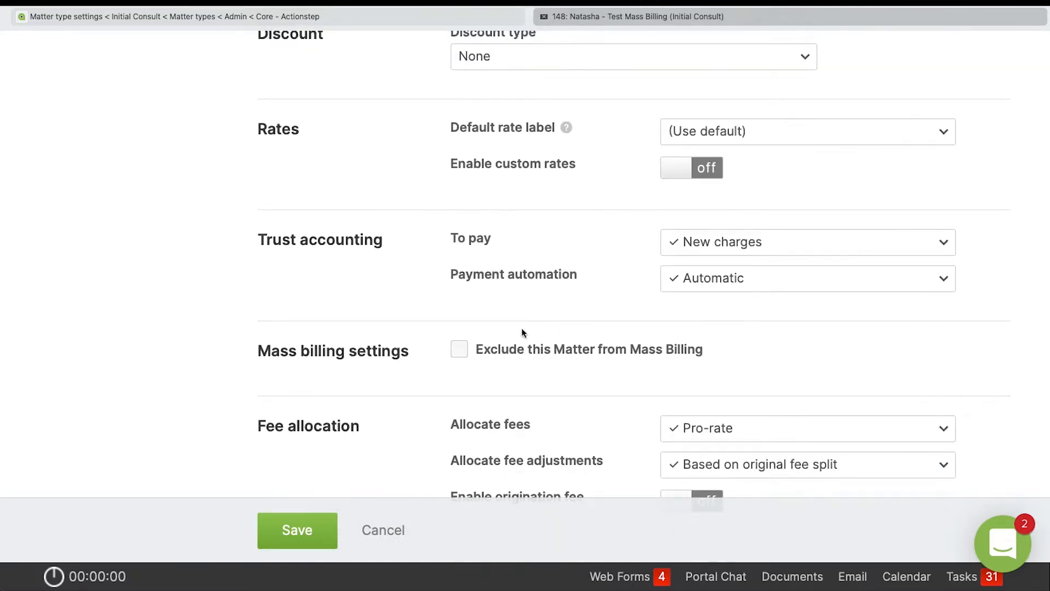
scroll(553, 378, "down", 1)
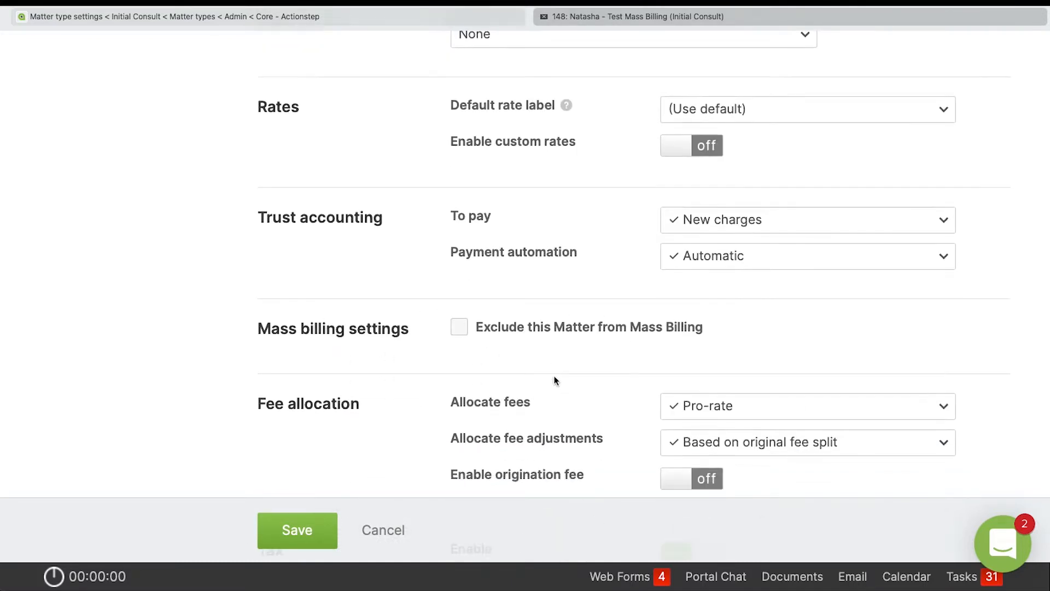
scroll(555, 380, "down", 2)
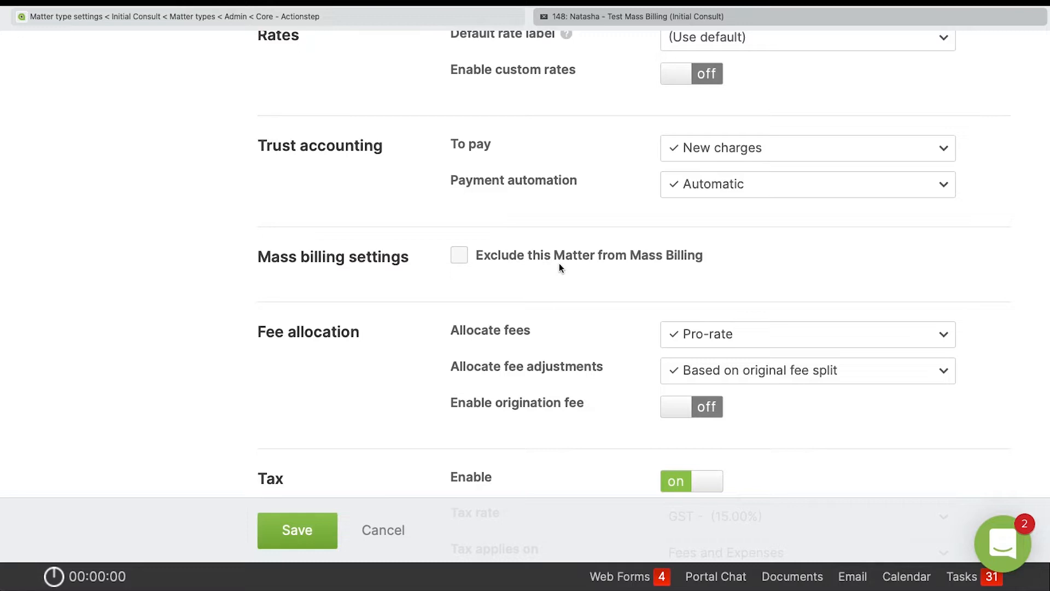
Keep the matter included in mass billing and save its billing options.
left_click(459, 255)
left_click(460, 255)
scroll(459, 258, "down", 5)
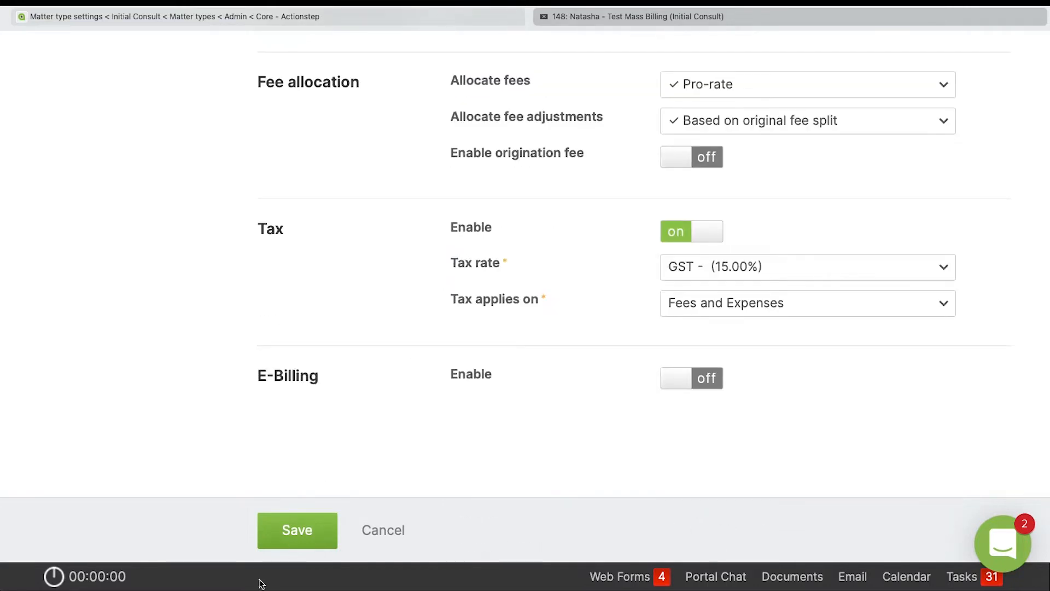
left_click(296, 526)
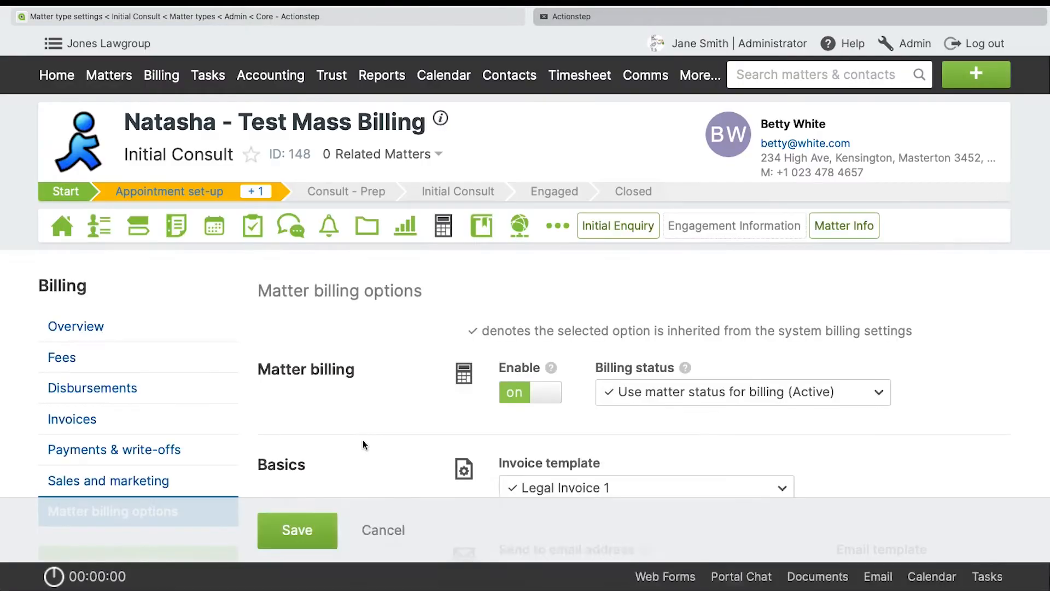
Review the matter's fee entries, including their dates, hours, bill amounts and bill status.
left_click(136, 363)
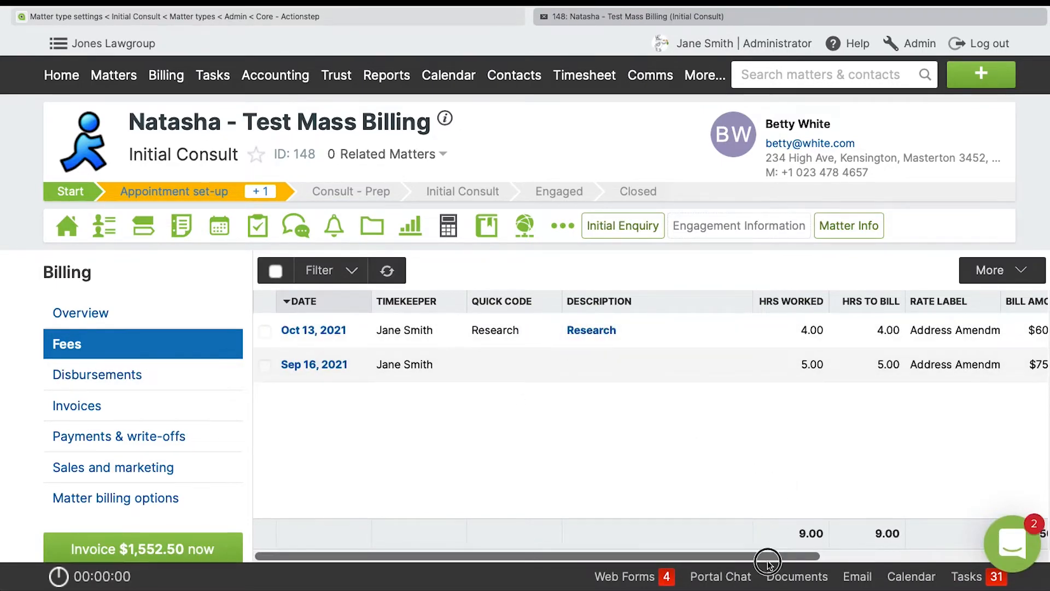
scroll(767, 540, "right", 5)
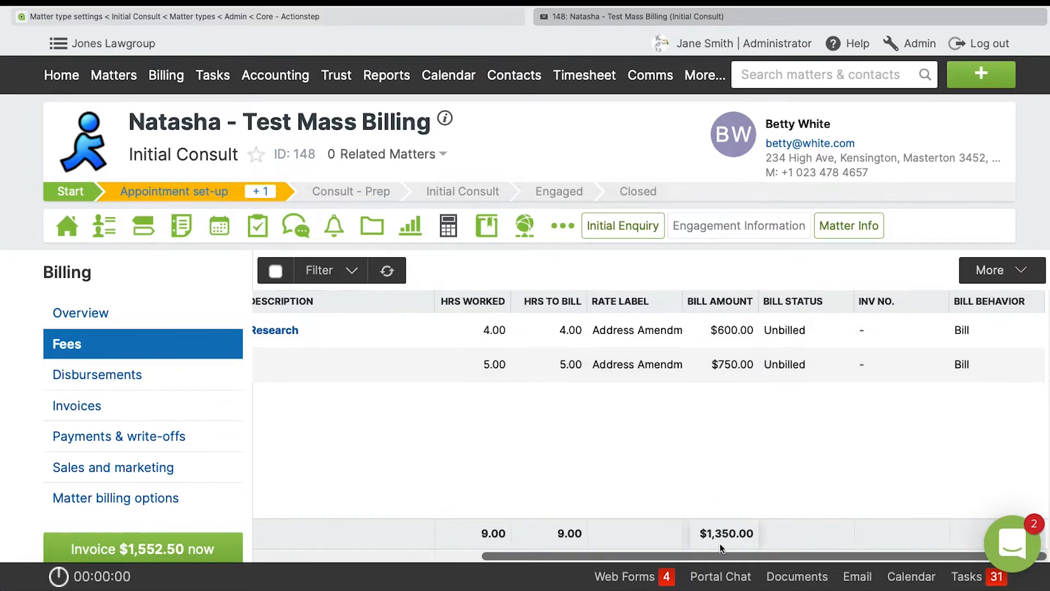
left_click_drag(727, 555, 500, 555)
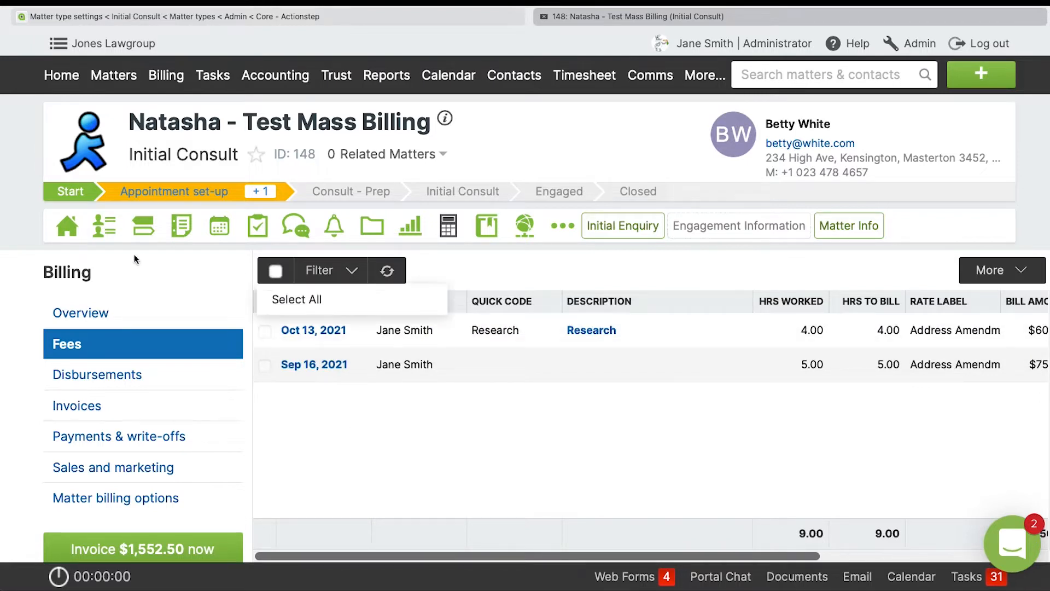
Open Mass Billing and find the Test Mass Billing matter among the listed matters.
mouse_move(164, 78)
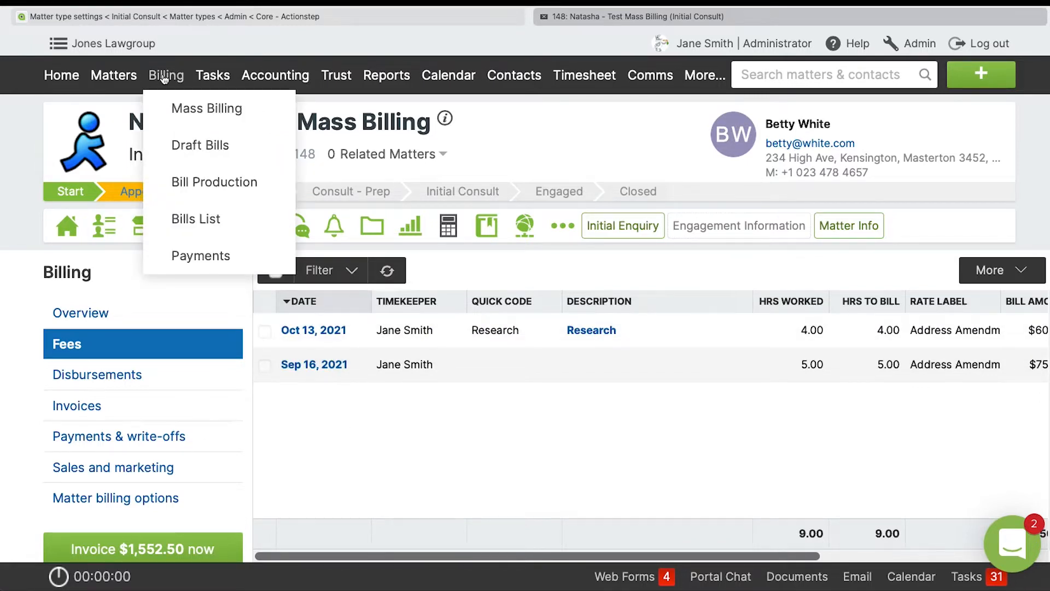
left_click(183, 109)
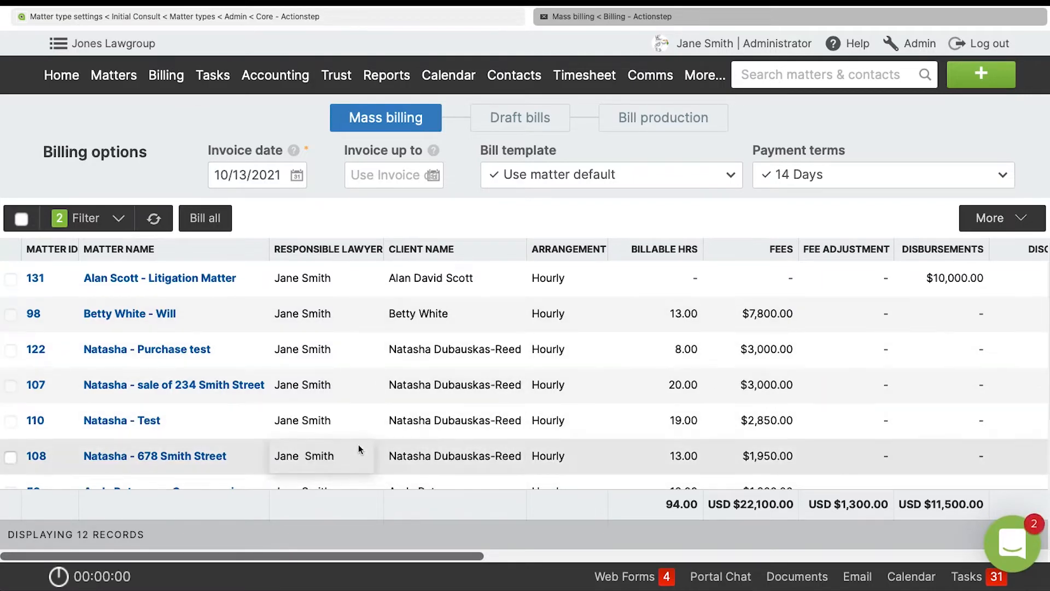
scroll(540, 441, "down", 1)
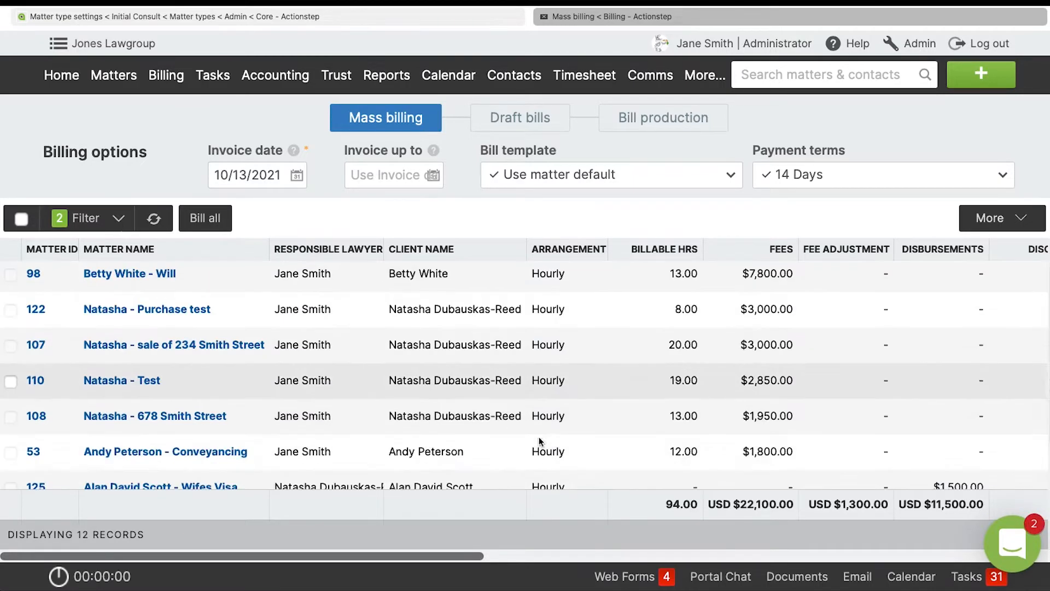
scroll(539, 441, "down", 4)
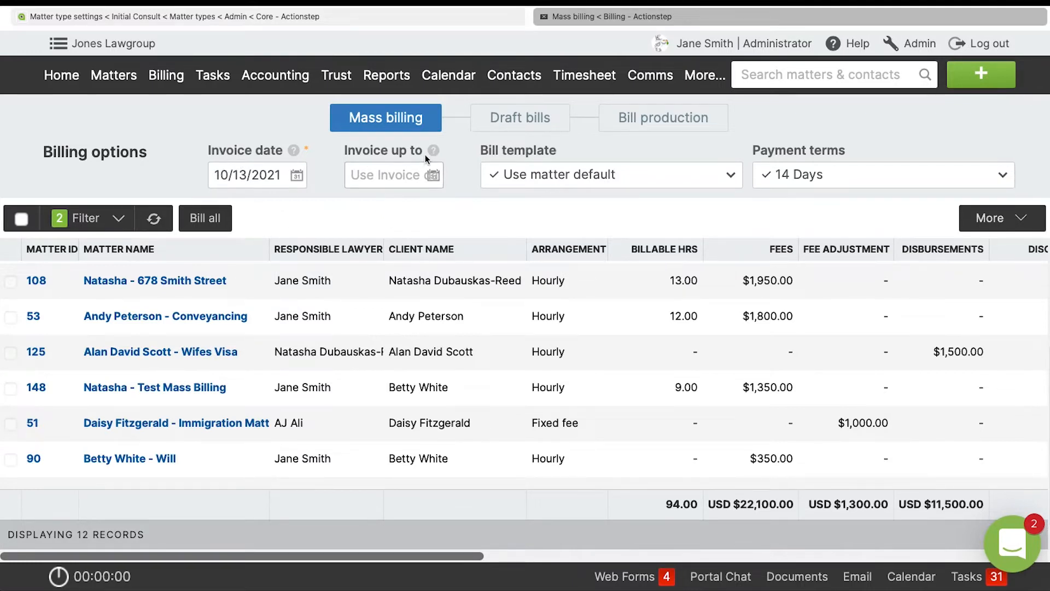
Set the mass billing "Invoice up to" date to 09/30/2021.
mouse_move(438, 156)
left_click(401, 174)
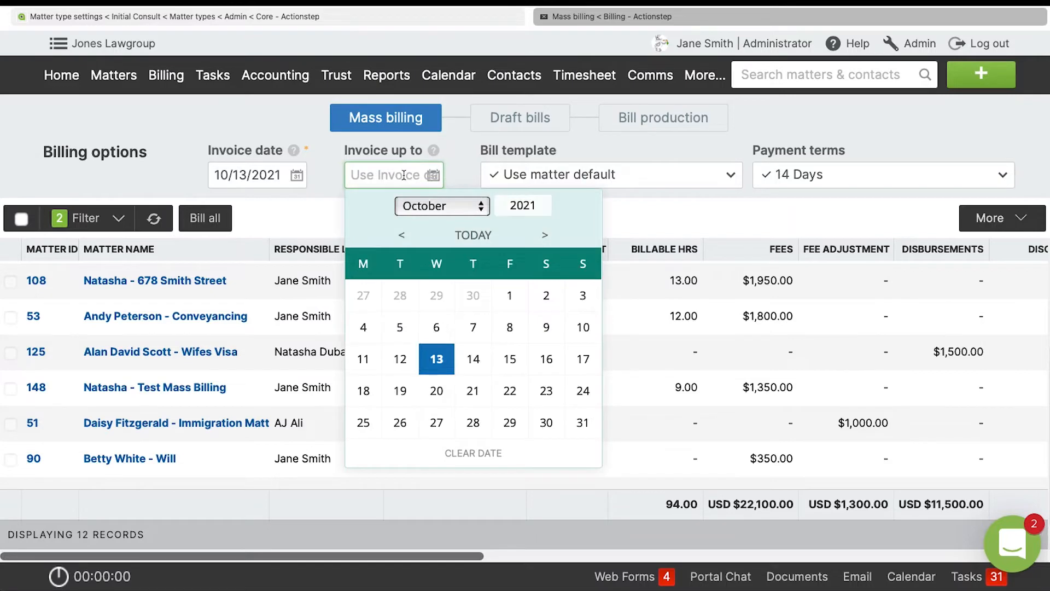
left_click(402, 238)
left_click(473, 422)
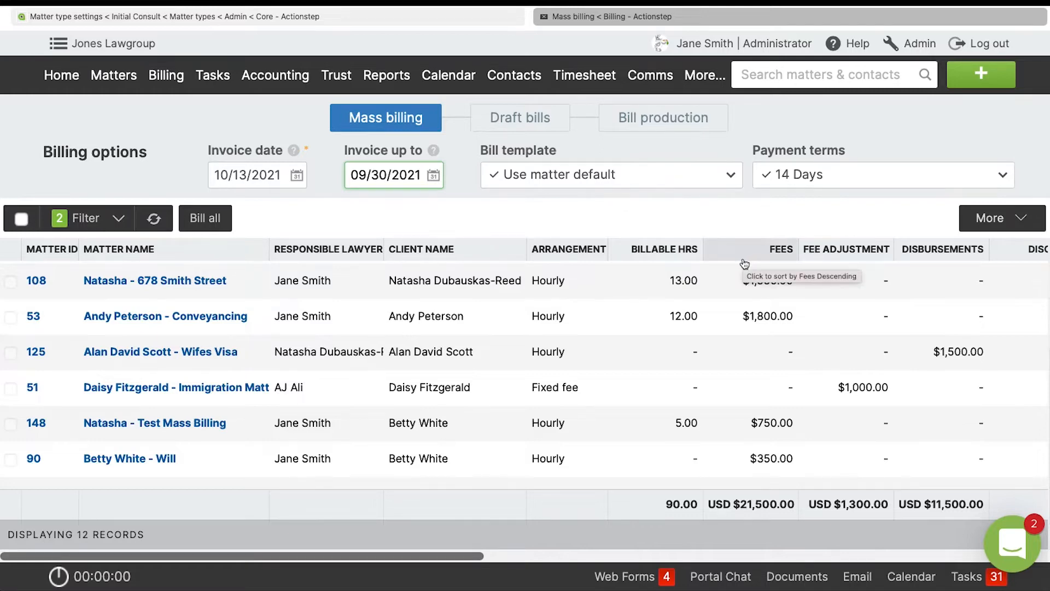
Mass bill all listed matters with the current billing options and confirm the creation of their draft bills.
scroll(387, 417, "down", 1)
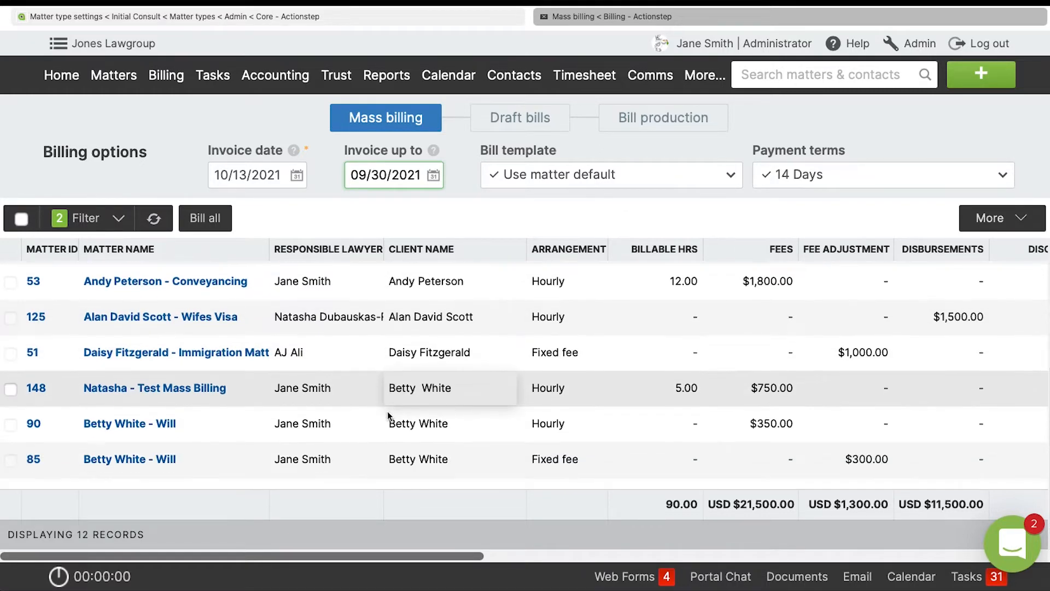
scroll(387, 416, "up", 3)
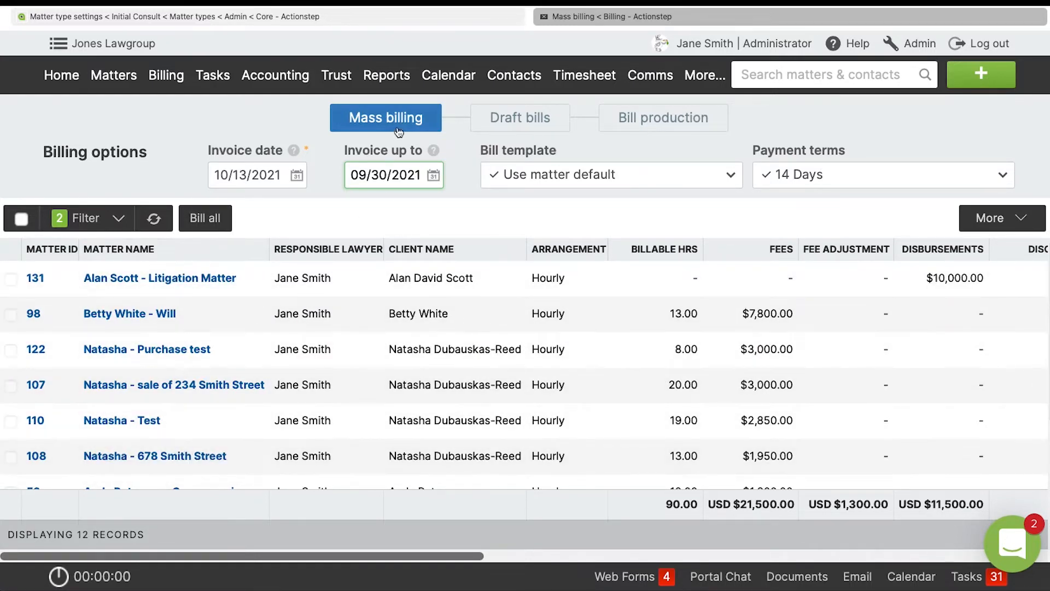
left_click(221, 218)
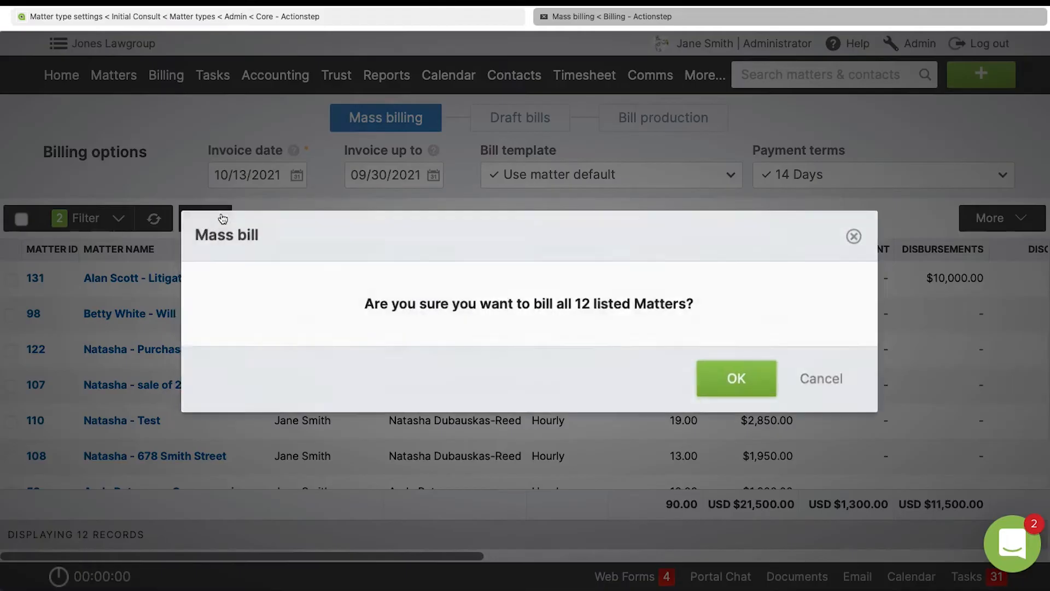
left_click(739, 381)
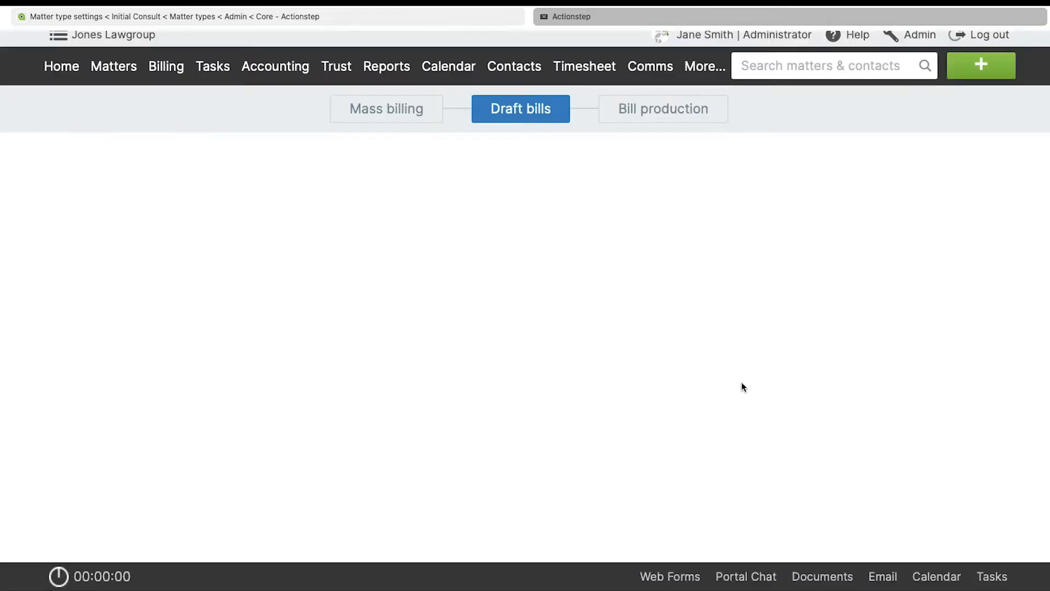
scroll(314, 437, "up", 3)
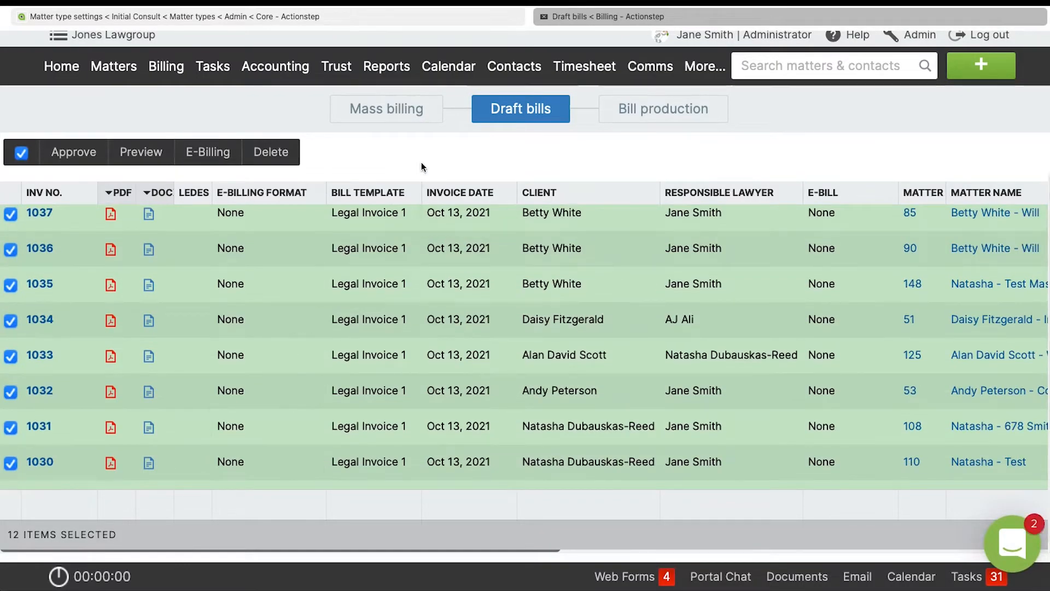
Deselect draft bills one by one, clear the remaining selection, and reselect all draft bills.
left_click(11, 214)
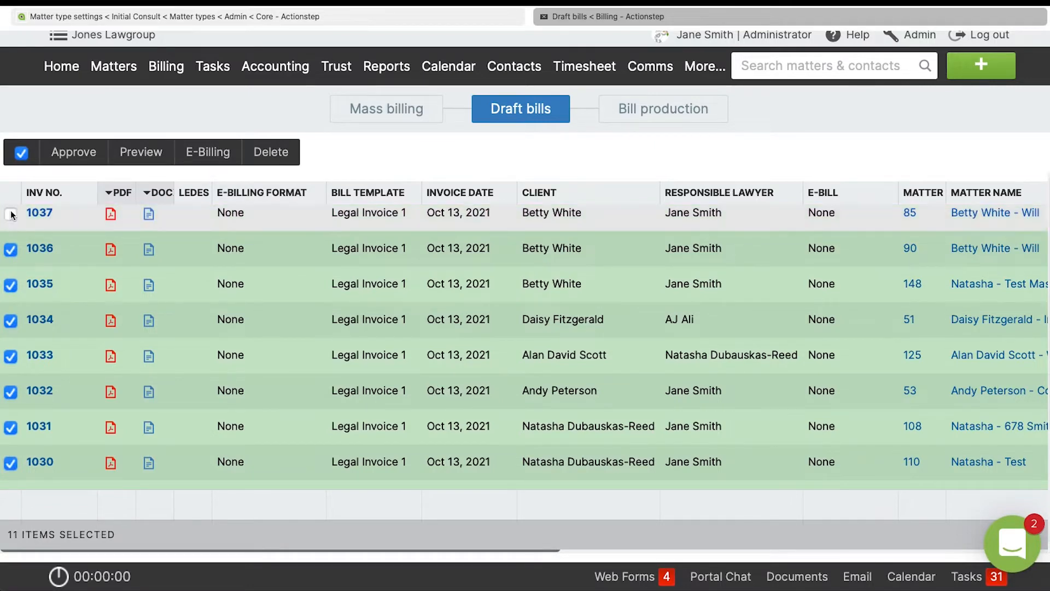
left_click(11, 250)
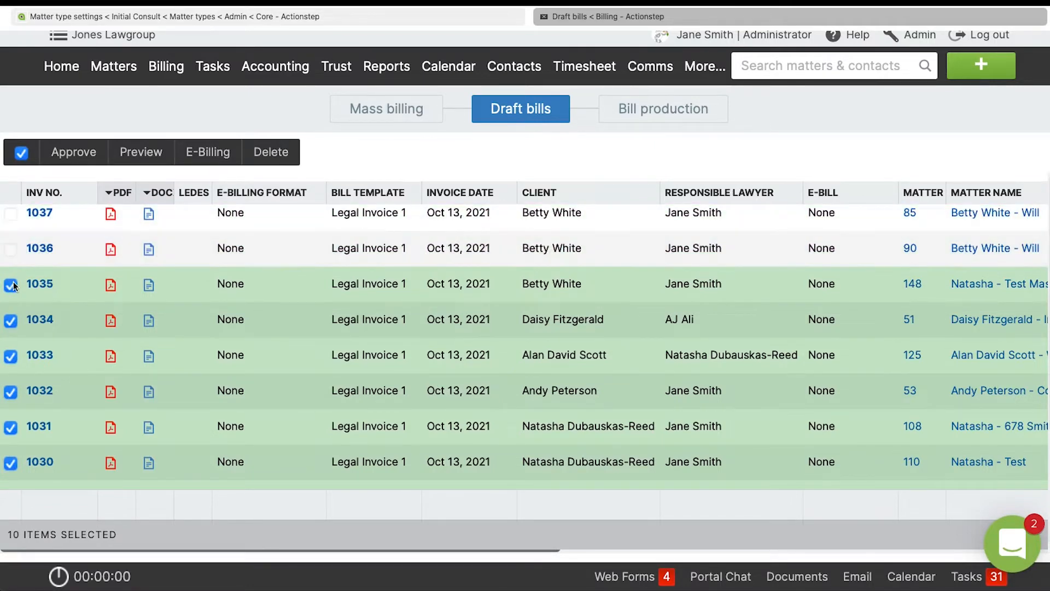
left_click(11, 285)
left_click(10, 321)
left_click(10, 356)
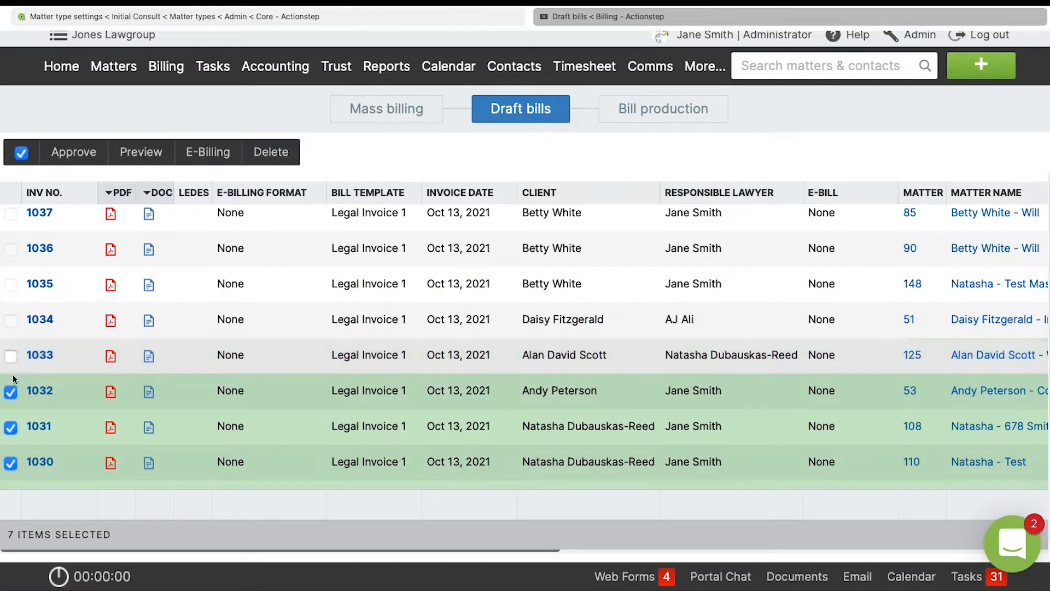
left_click(11, 392)
left_click(11, 427)
left_click(10, 462)
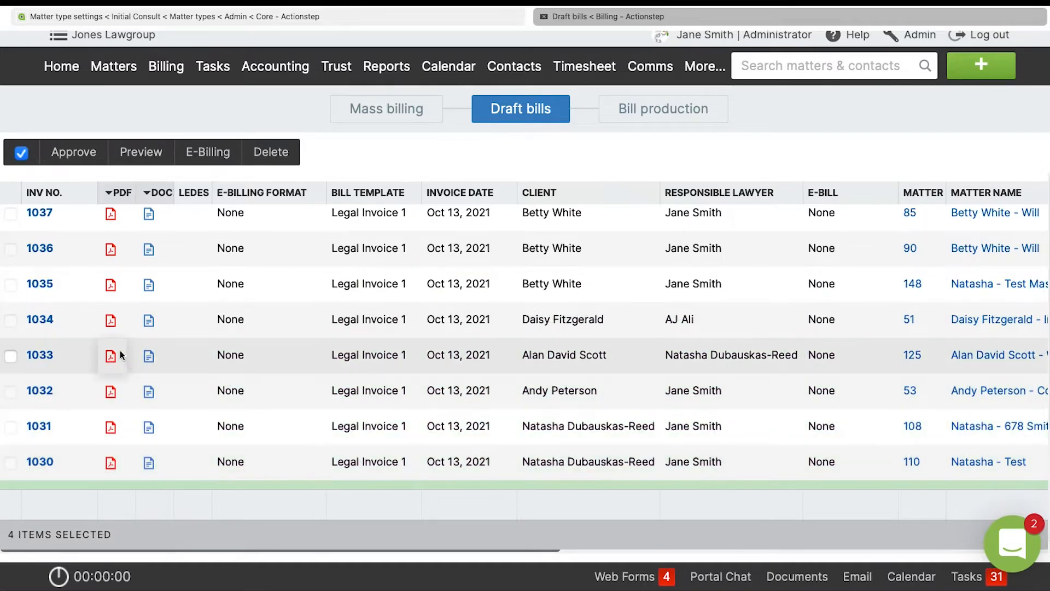
left_click(22, 156)
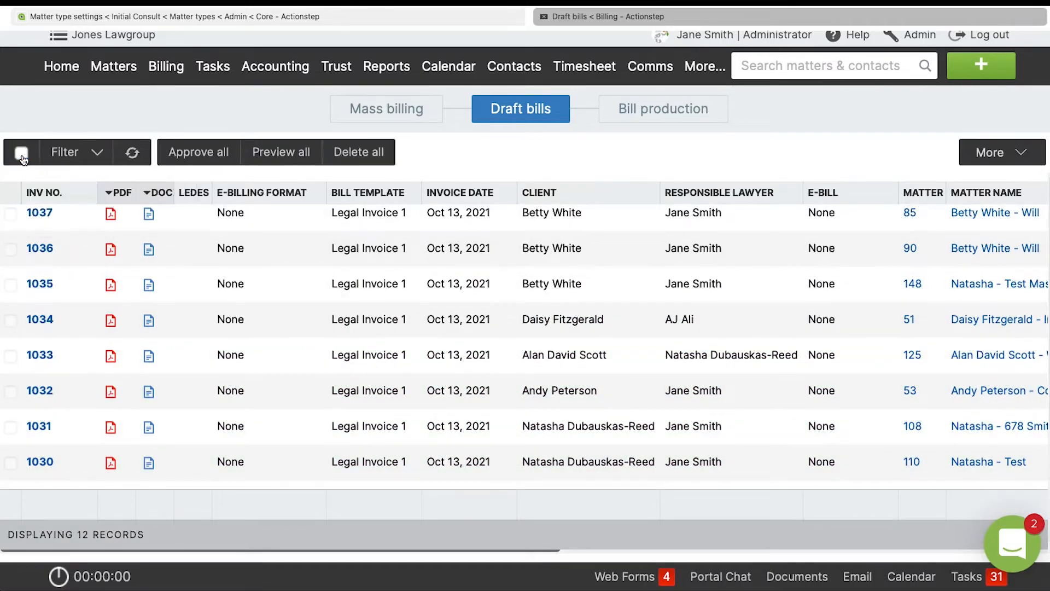
left_click(33, 180)
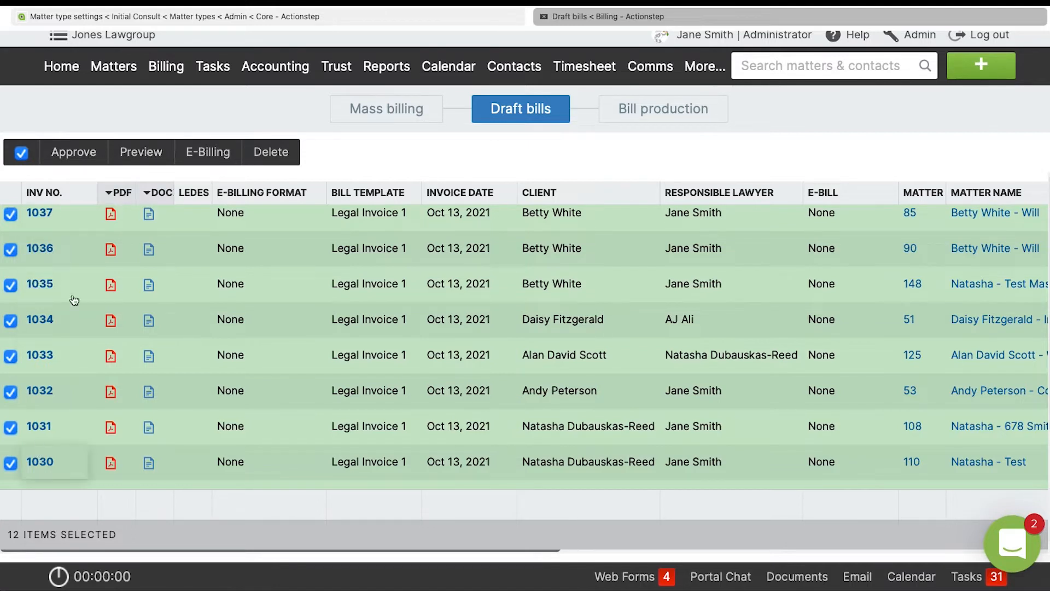
Start approving the selected draft bills, with "Fees and disbursements" as the trust payment reason and ACH/EFT/Wire transfer as the payment method.
left_click(81, 153)
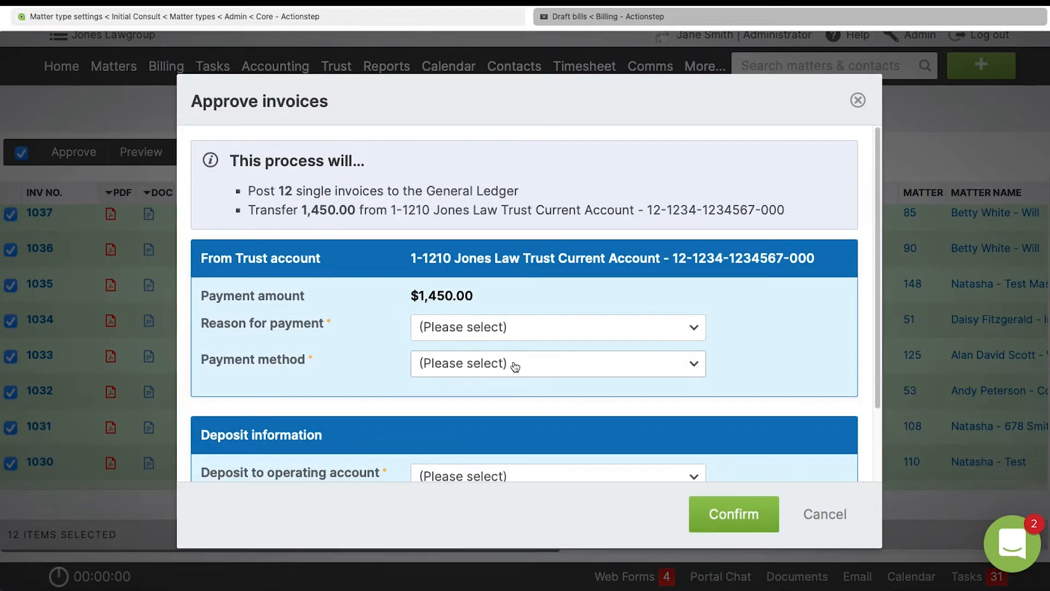
scroll(514, 364, "down", 3)
left_click(499, 236)
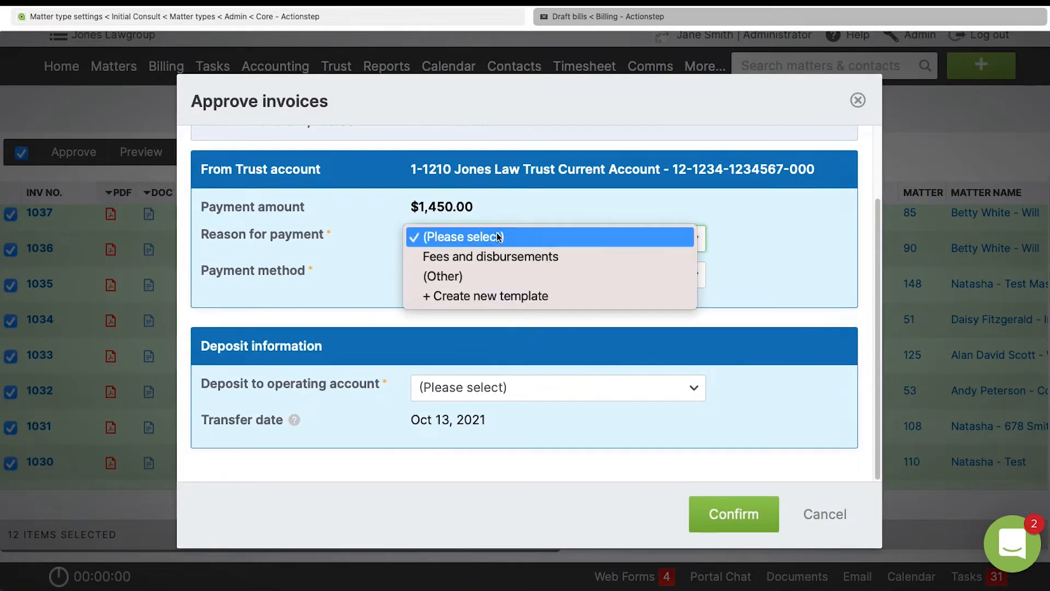
left_click(497, 257)
left_click(488, 277)
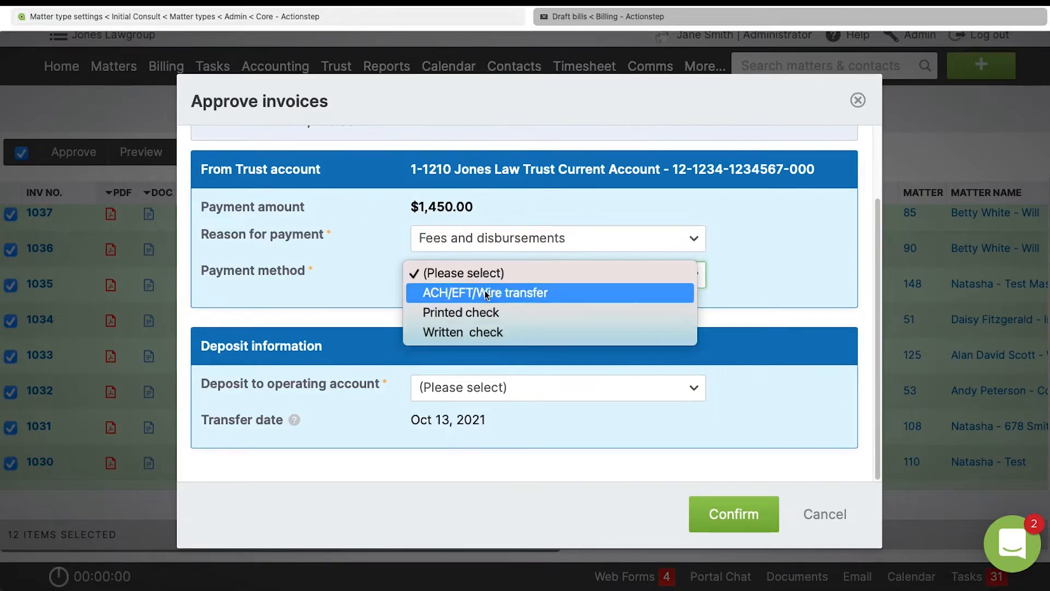
left_click(486, 293)
Deposit the trust payment to the Business Current (USD) operating account and confirm the invoice approval.
scroll(488, 416, "down", 1)
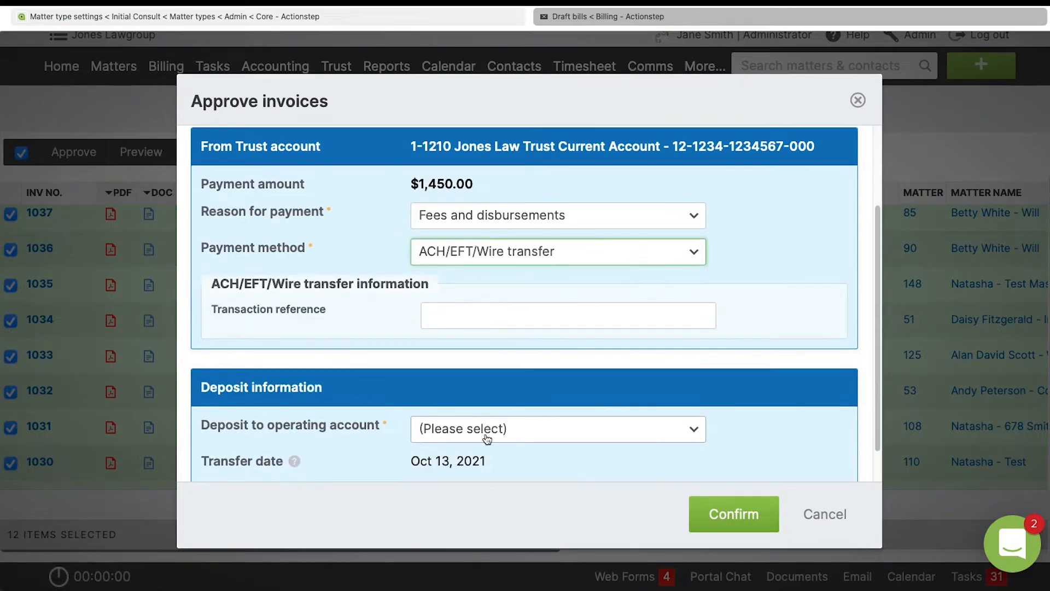
left_click(487, 432)
left_click(485, 443)
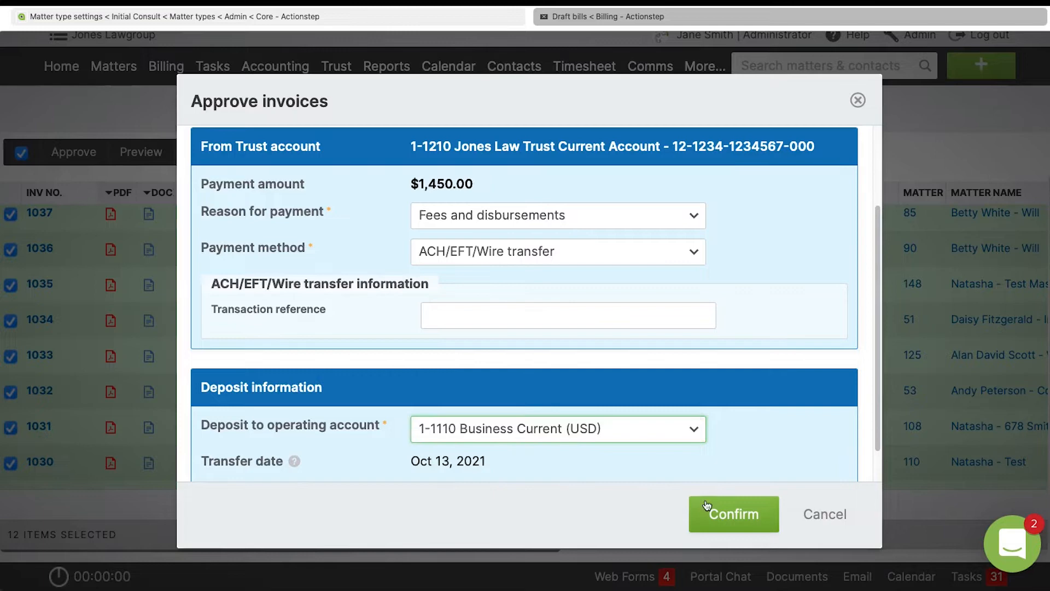
left_click(734, 512)
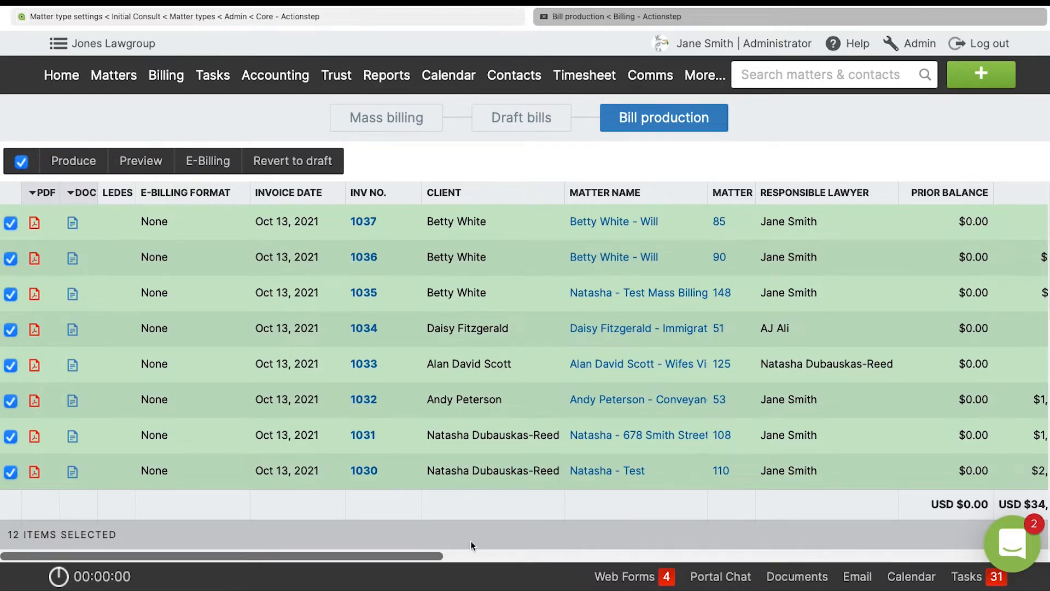
Check which matters and bills are listed under Mass billing, Draft bills and Bill production, and open the Bills List.
left_click_drag(431, 557, 410, 499)
mouse_move(159, 78)
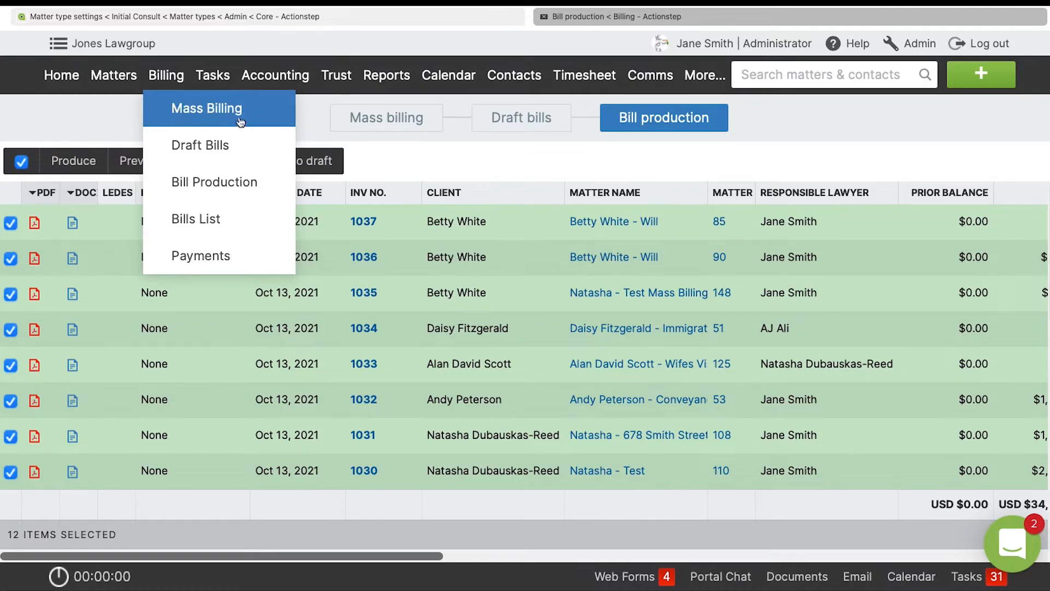
left_click(376, 119)
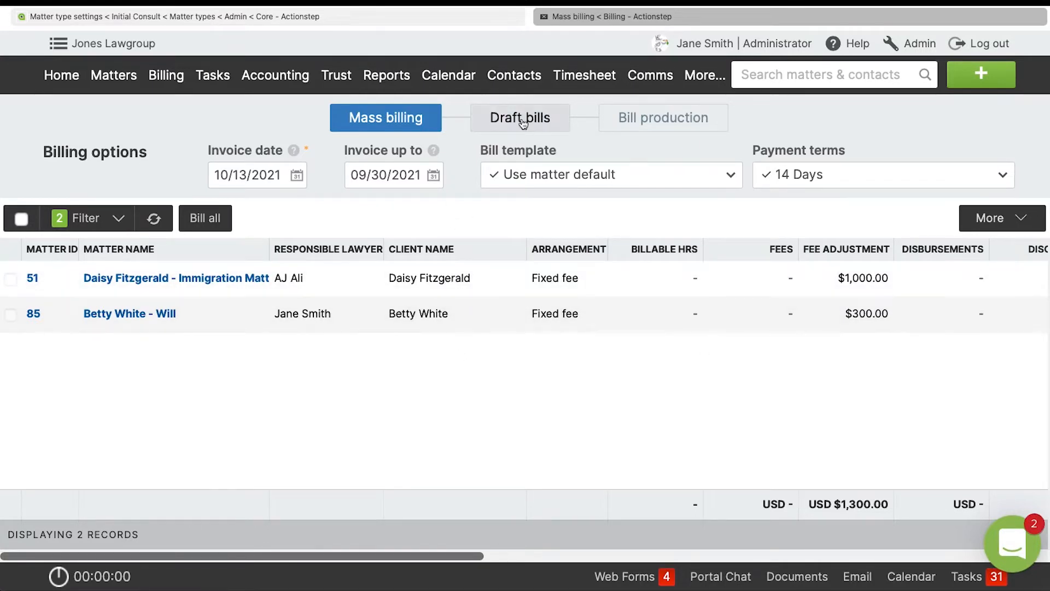
left_click(523, 121)
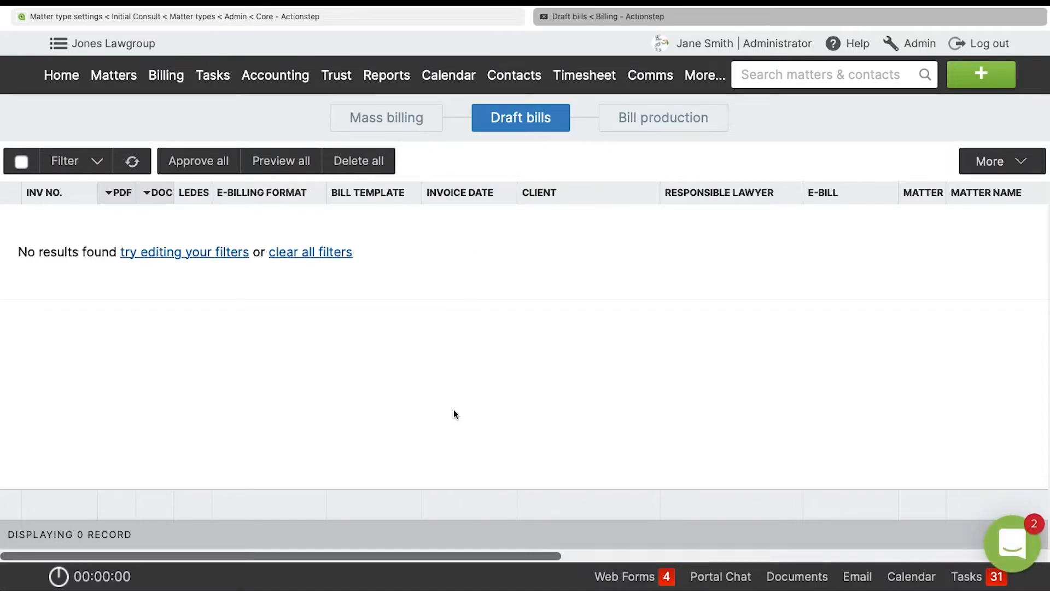
left_click(676, 116)
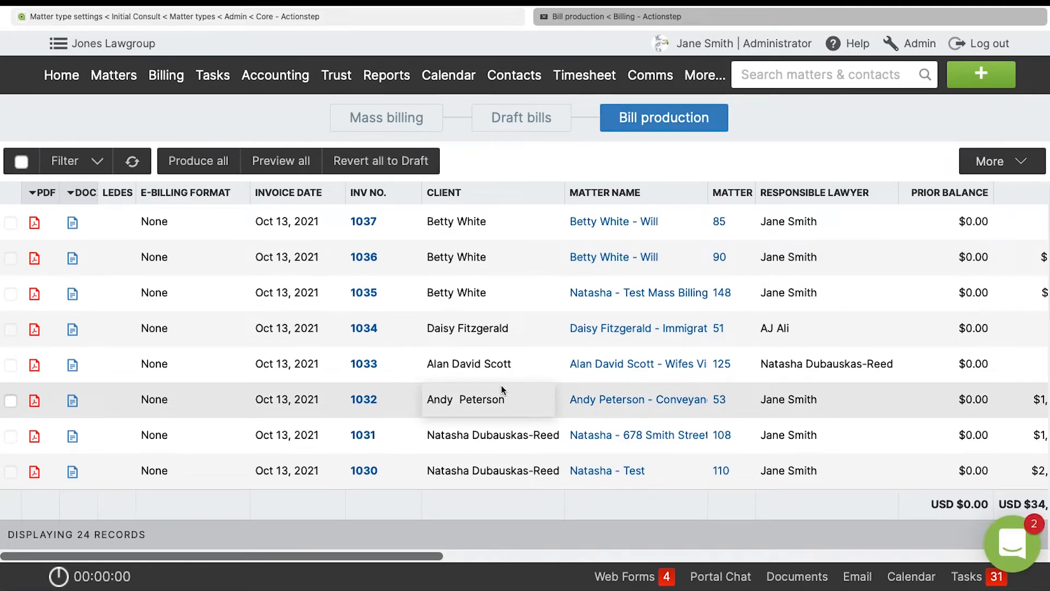
left_click(175, 77)
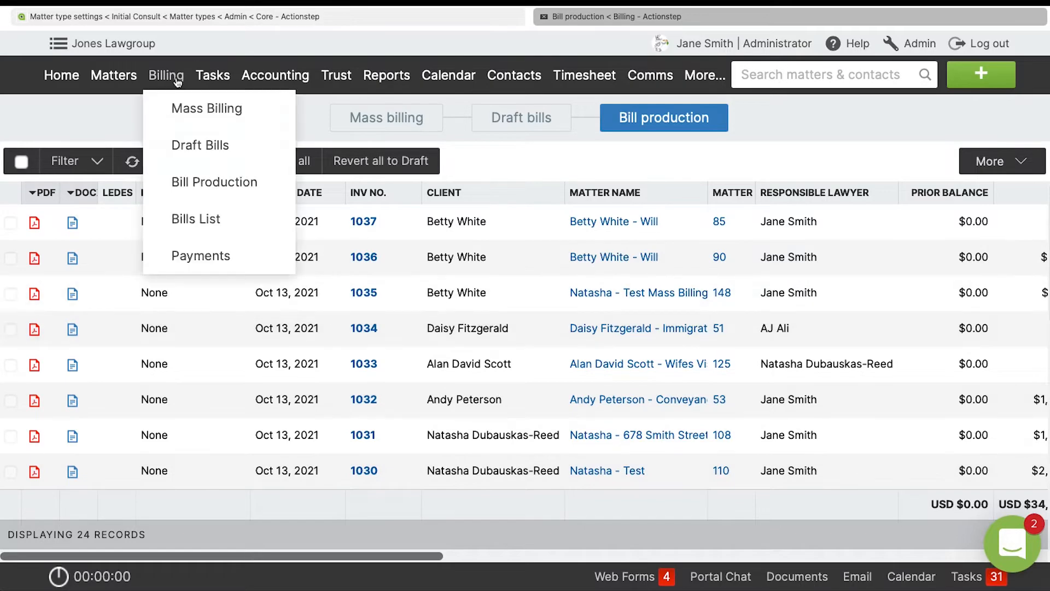
left_click(212, 225)
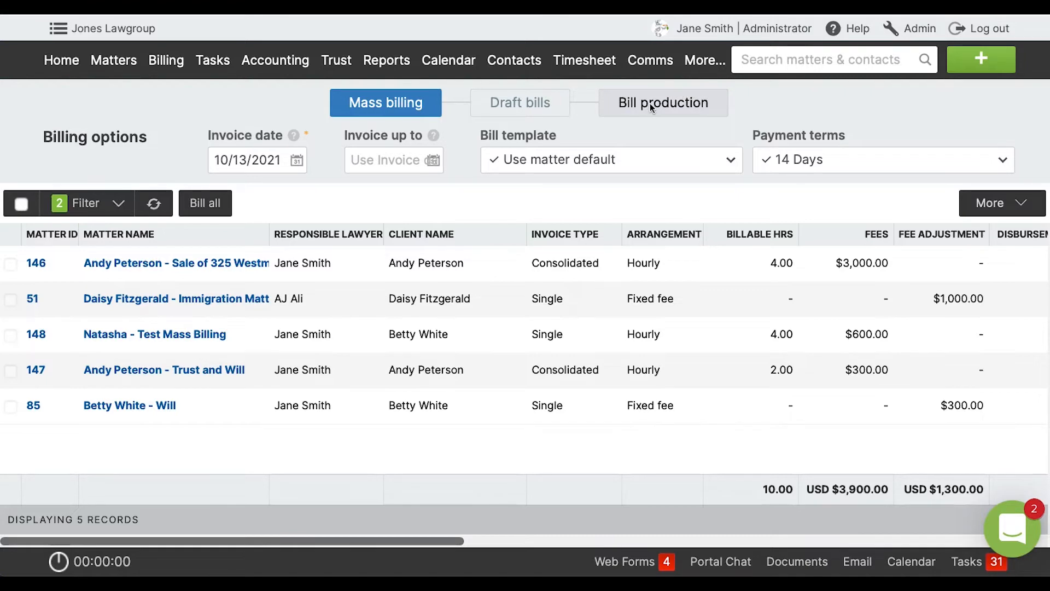
Open Bill production and review the balance, fee, disbursement and fee adjustment amounts of the listed bills.
left_click(650, 103)
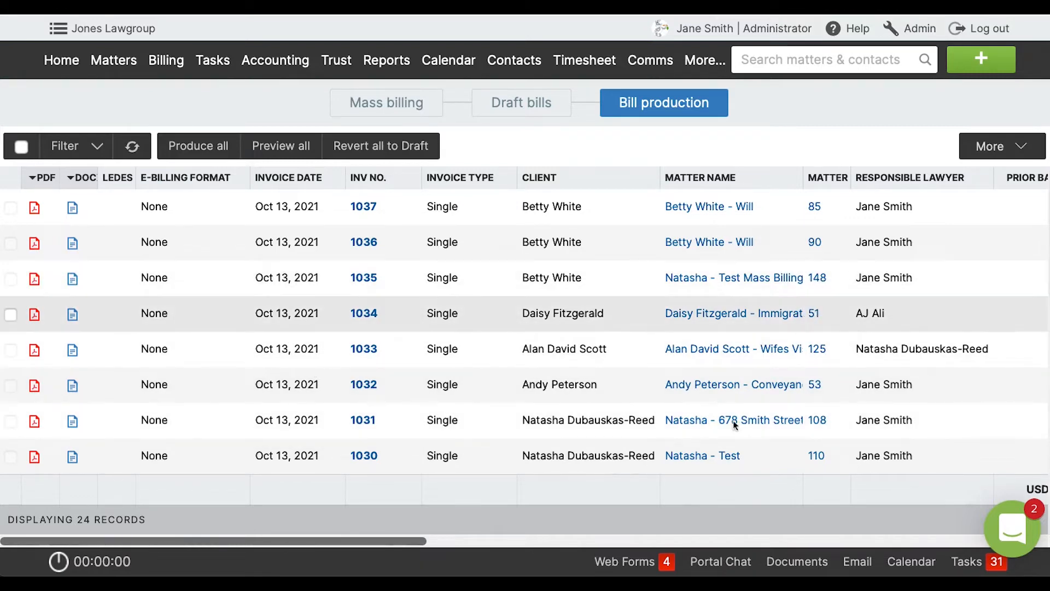
left_click_drag(417, 542, 581, 542)
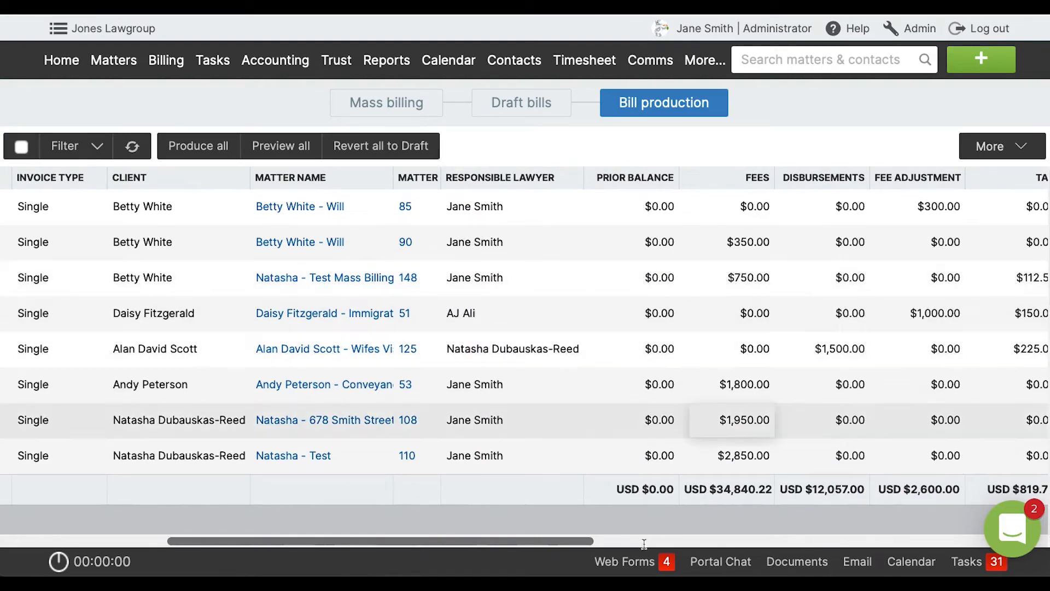
left_click_drag(582, 539, 336, 515)
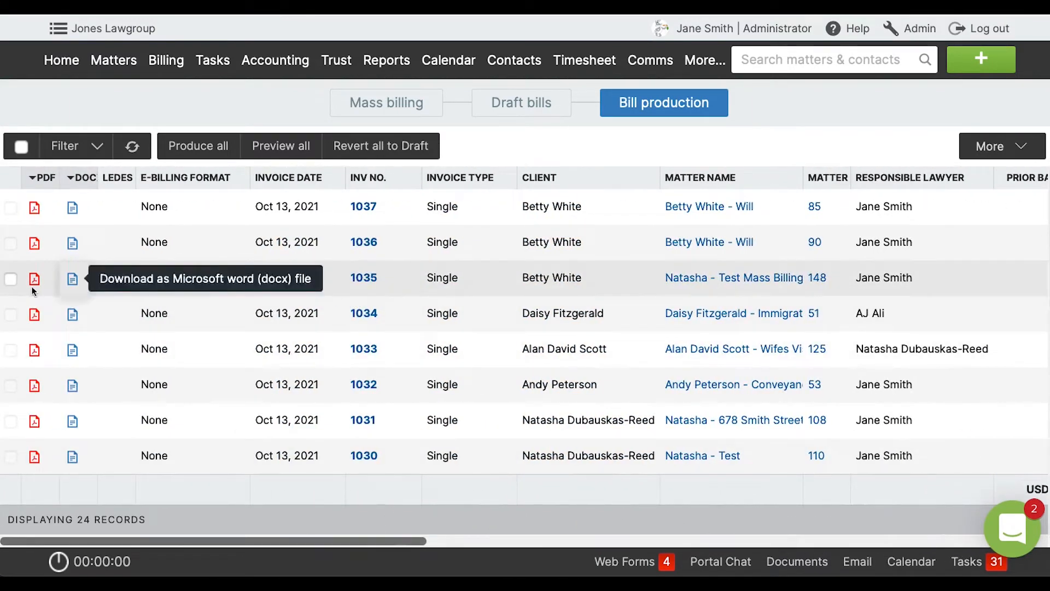
Create and save a client receipt of 450.00 against the Test Mass Billing matter's invoice in Bill production.
left_click(11, 279)
left_click(508, 147)
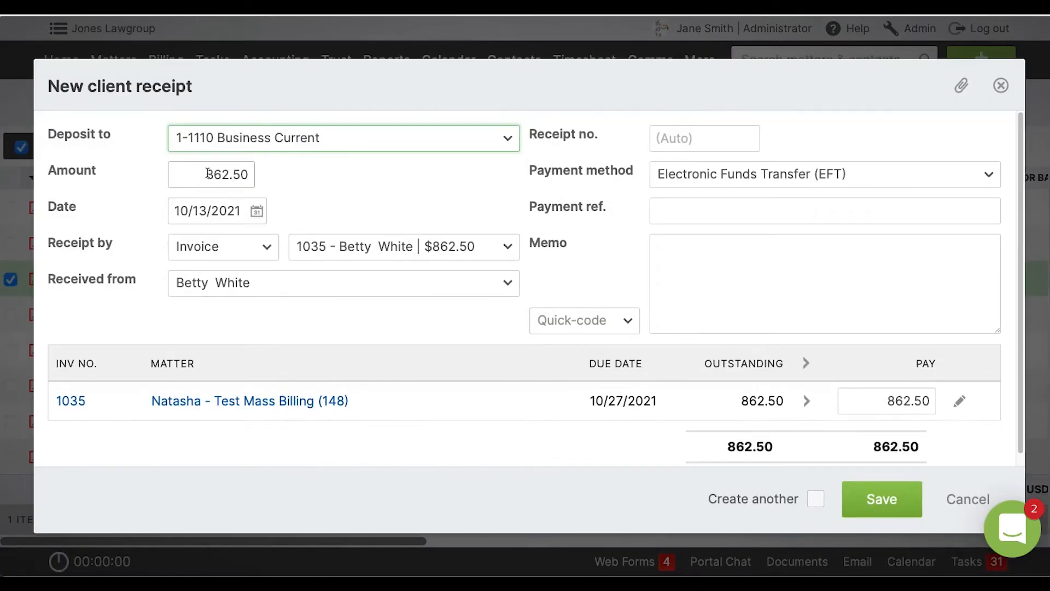
left_click_drag(208, 173, 258, 173)
key("BackSpace")
type("450")
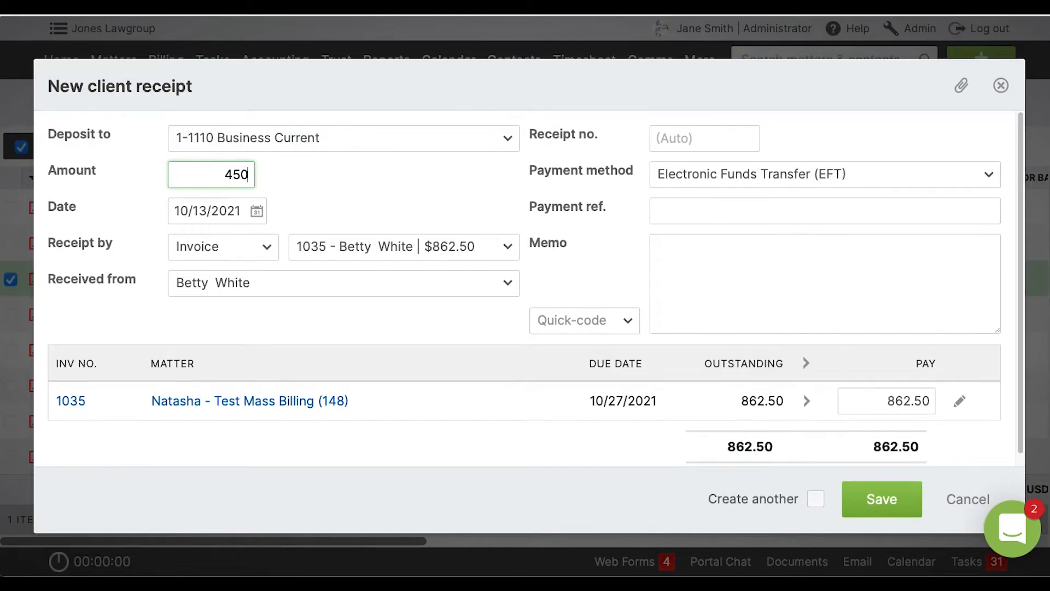
left_click(300, 182)
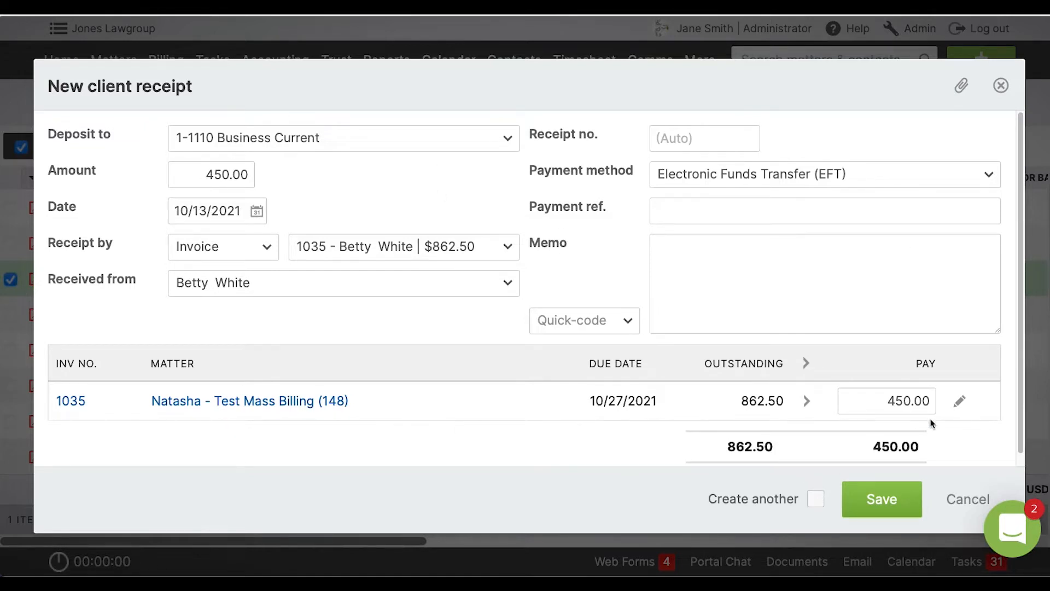
left_click(885, 498)
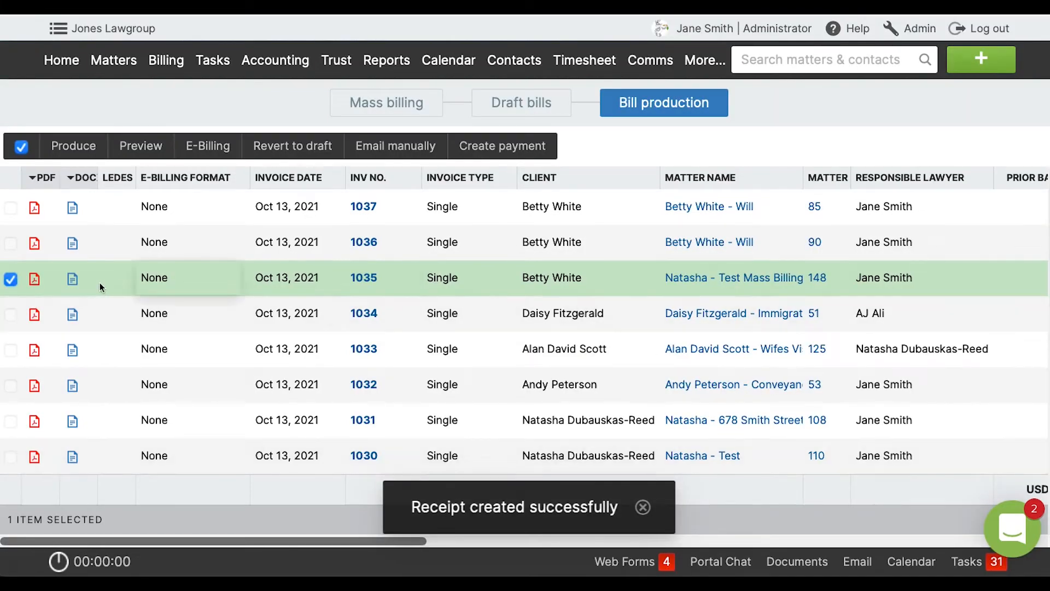
Preview the Test Mass Billing invoice as a PDF and check its fees, payments applied and net amount owing.
left_click(141, 146)
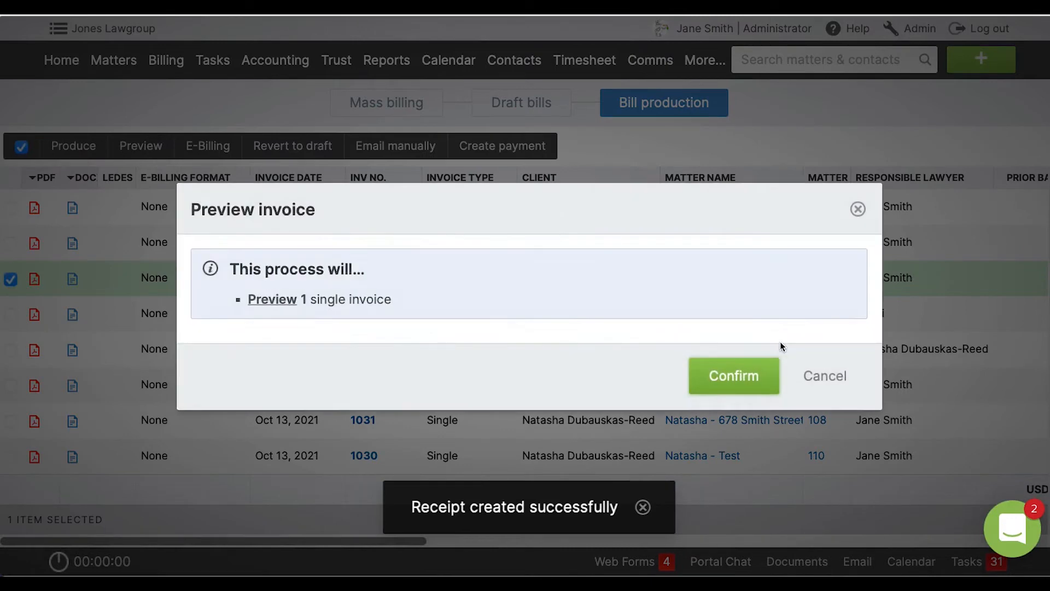
left_click(755, 375)
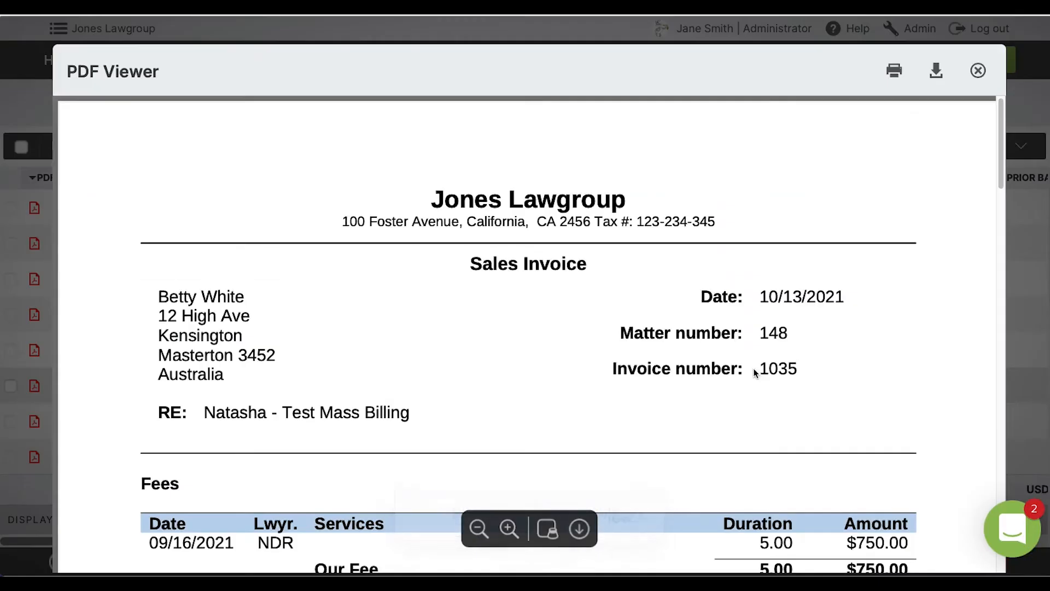
scroll(749, 374, "down", 3)
scroll(747, 378, "down", 3)
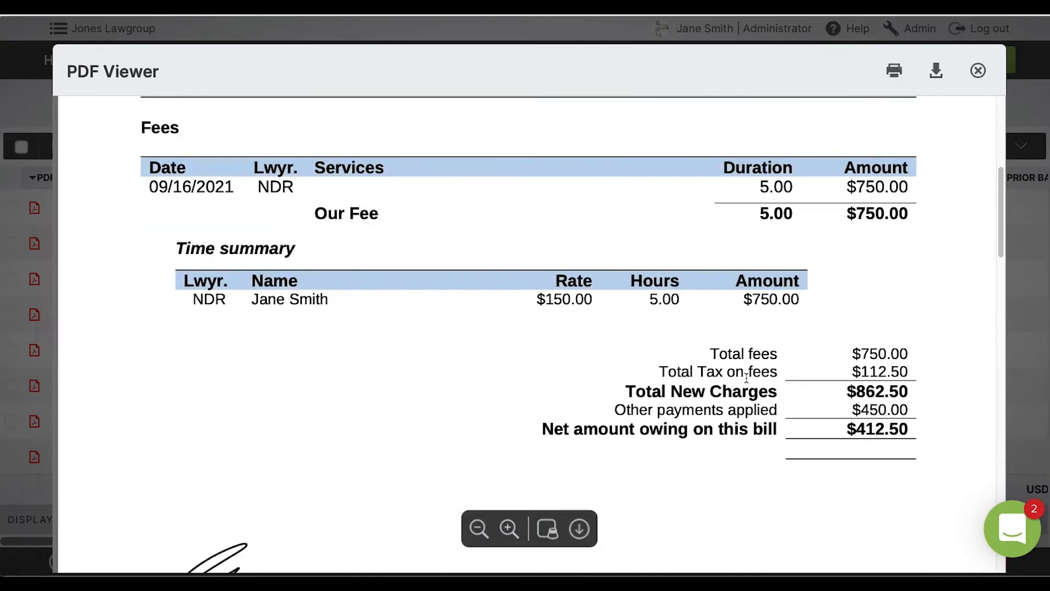
left_click_drag(843, 416, 926, 411)
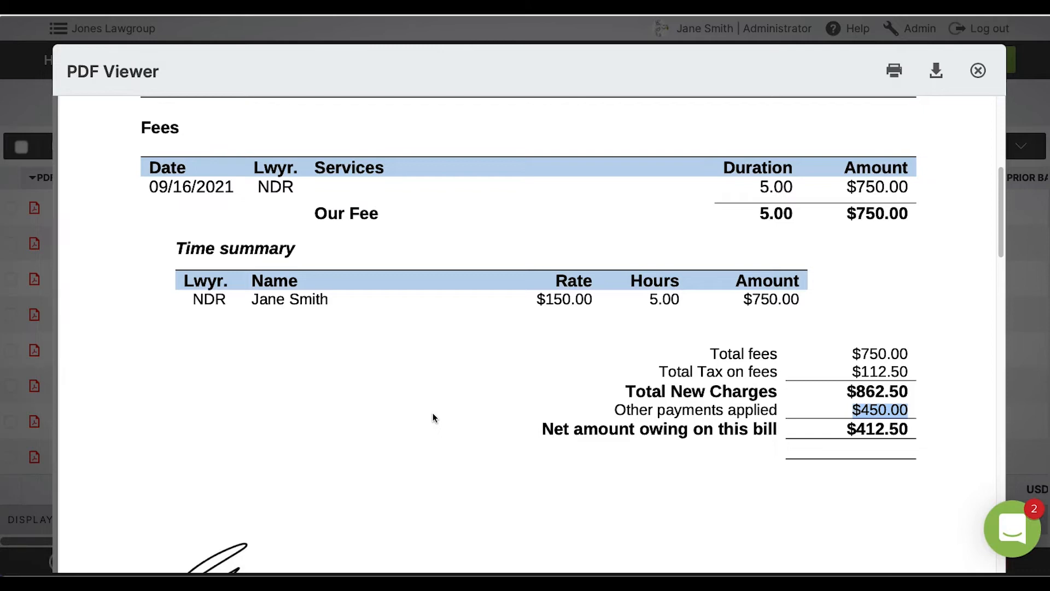
scroll(654, 372, "down", 10)
scroll(656, 370, "up", 17)
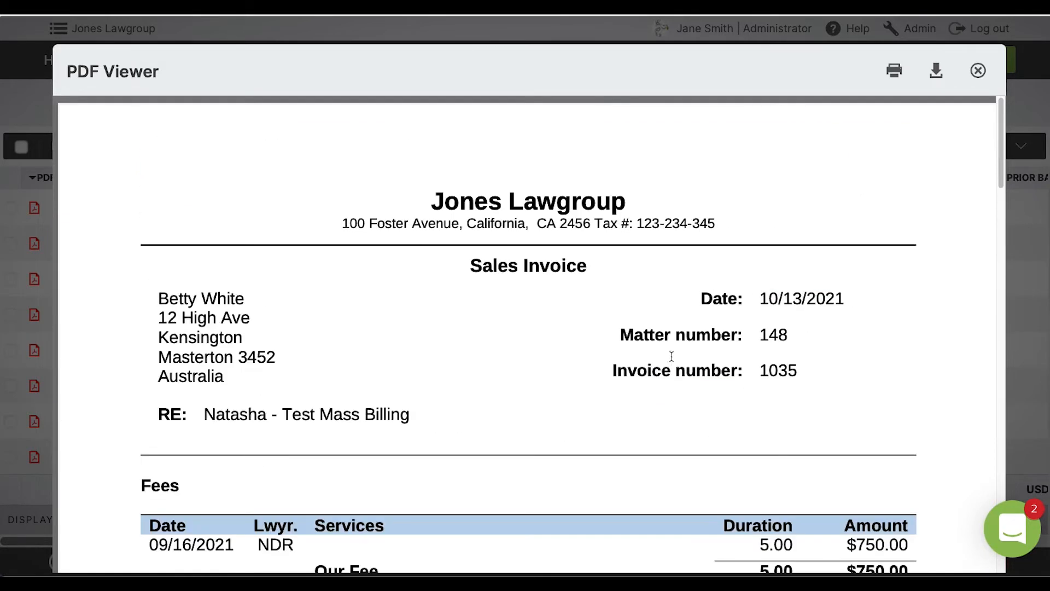
Close the invoice preview and open the matter billing options of the Test Mass Billing matter.
left_click(979, 72)
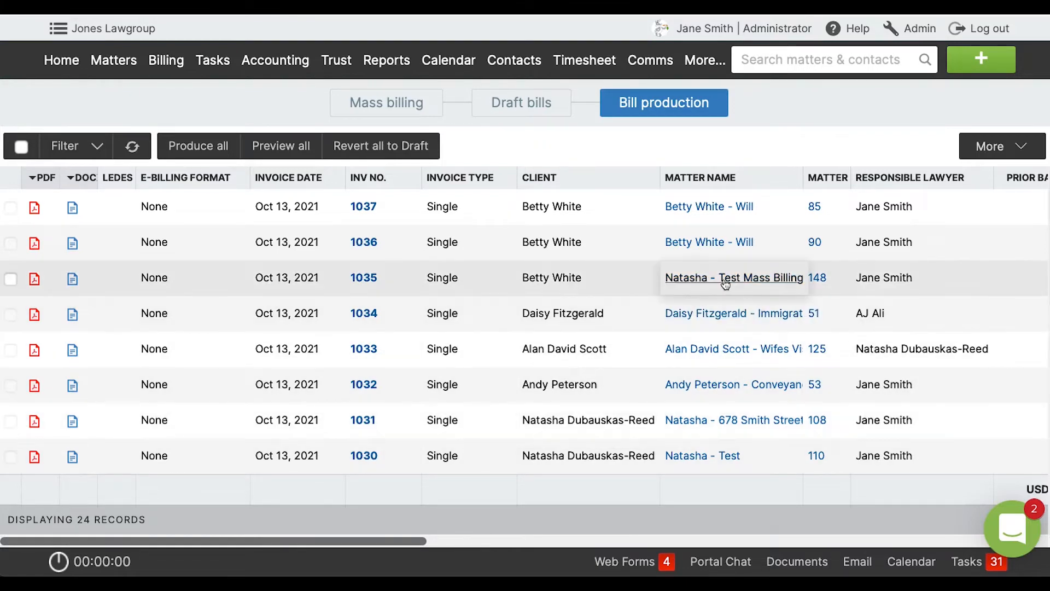
left_click(724, 279)
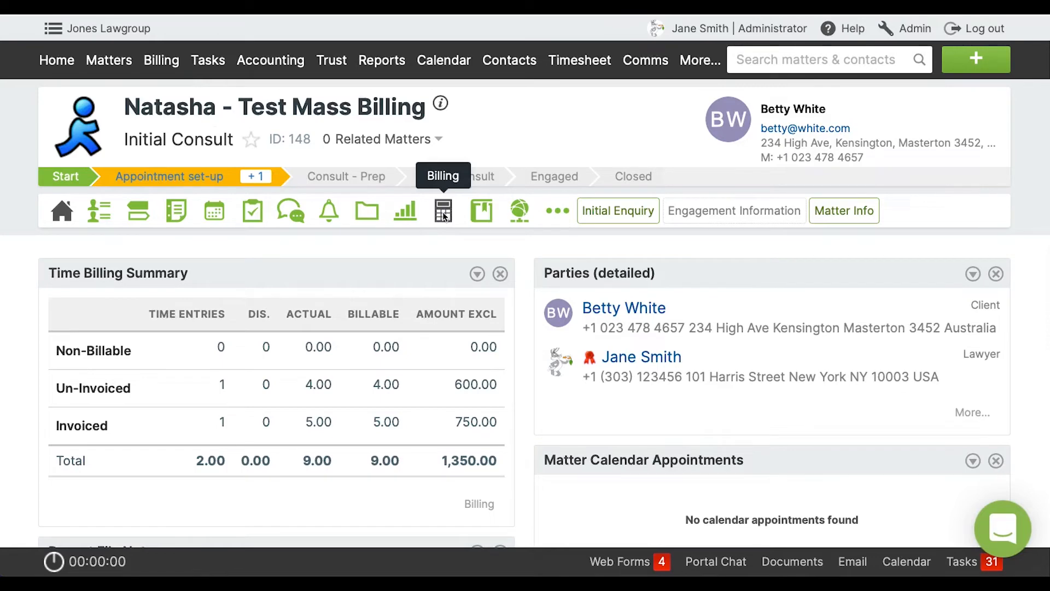
left_click(444, 217)
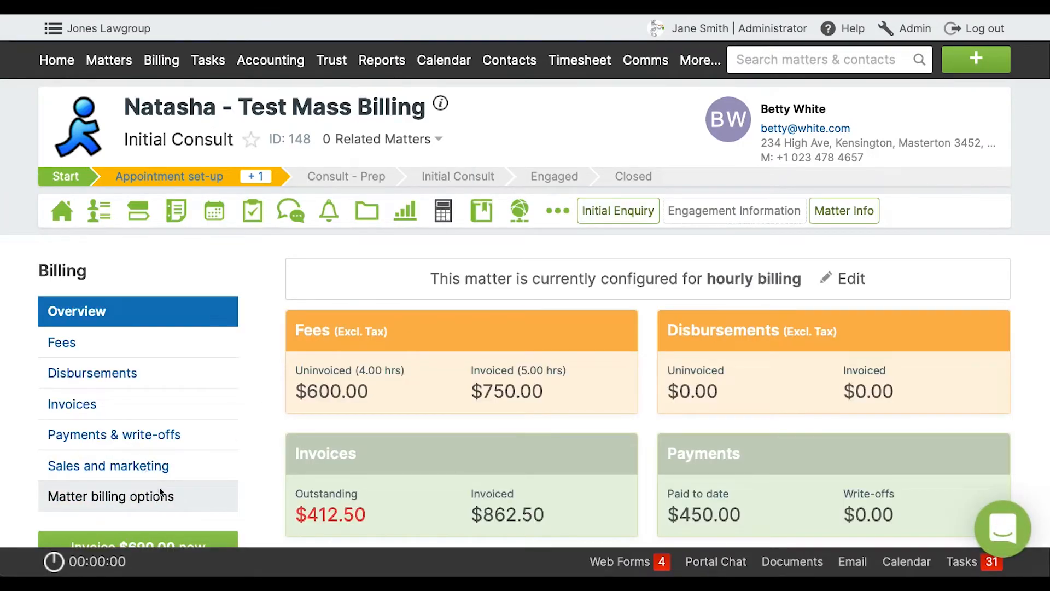
left_click(159, 490)
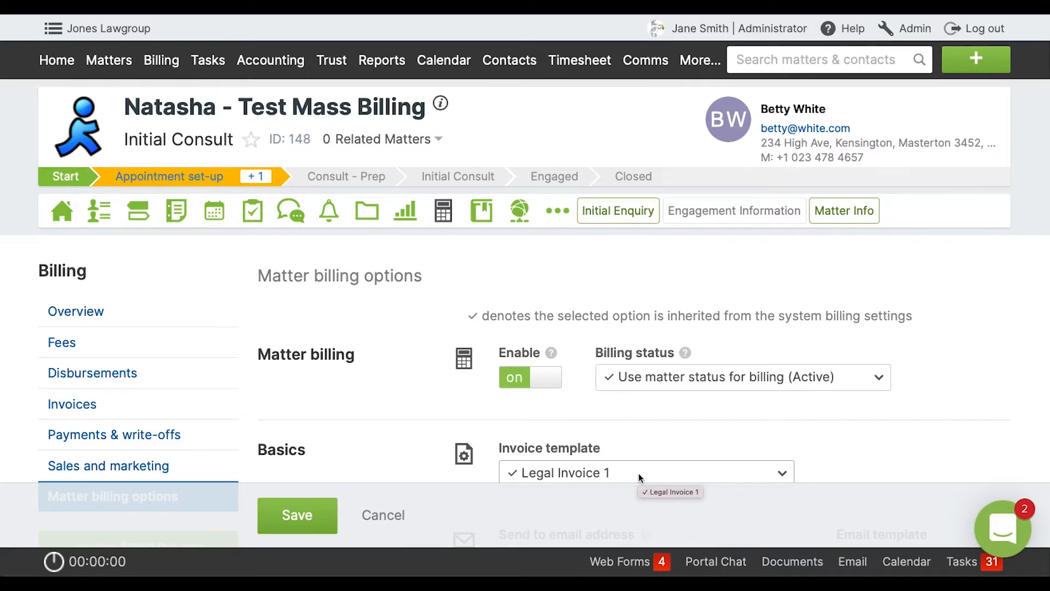
Try a Fixed fee billing arrangement with a quoted amount of 500.00 for fees only, and review the bill frequency setting.
scroll(778, 426, "down", 10)
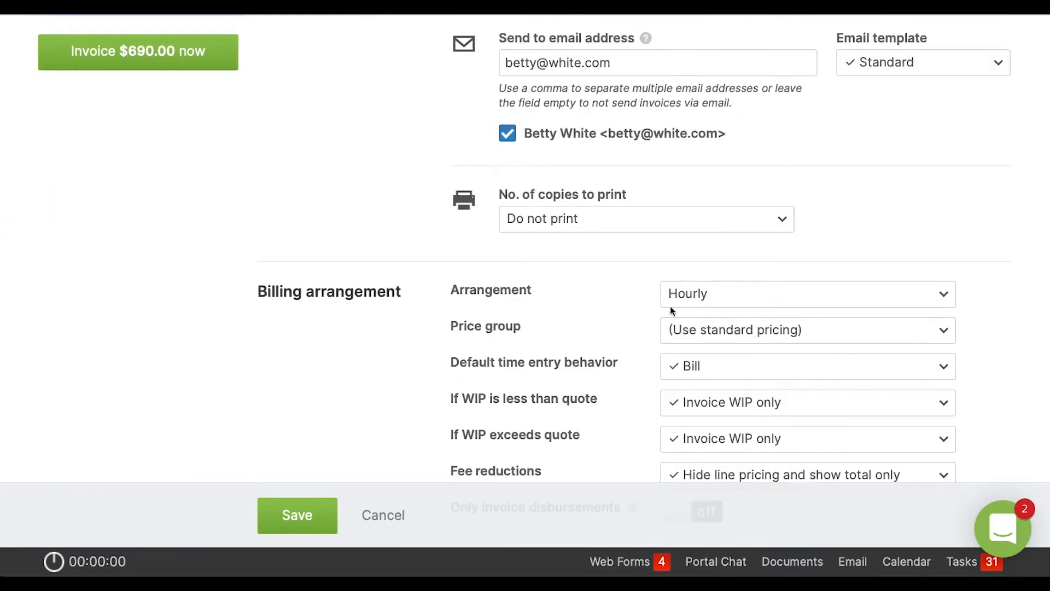
left_click(759, 297)
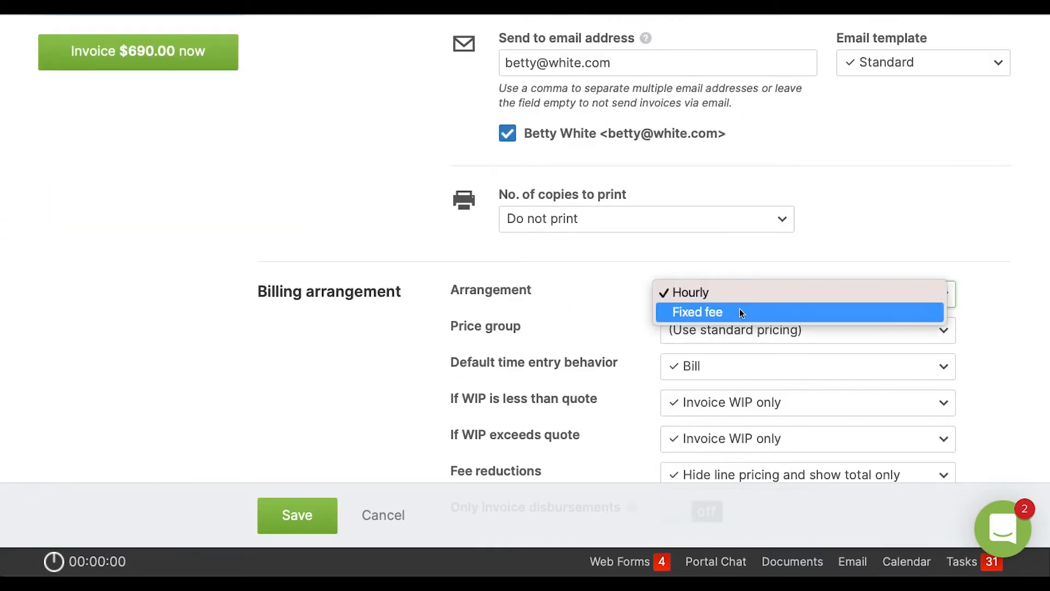
left_click(741, 311)
scroll(769, 402, "down", 5)
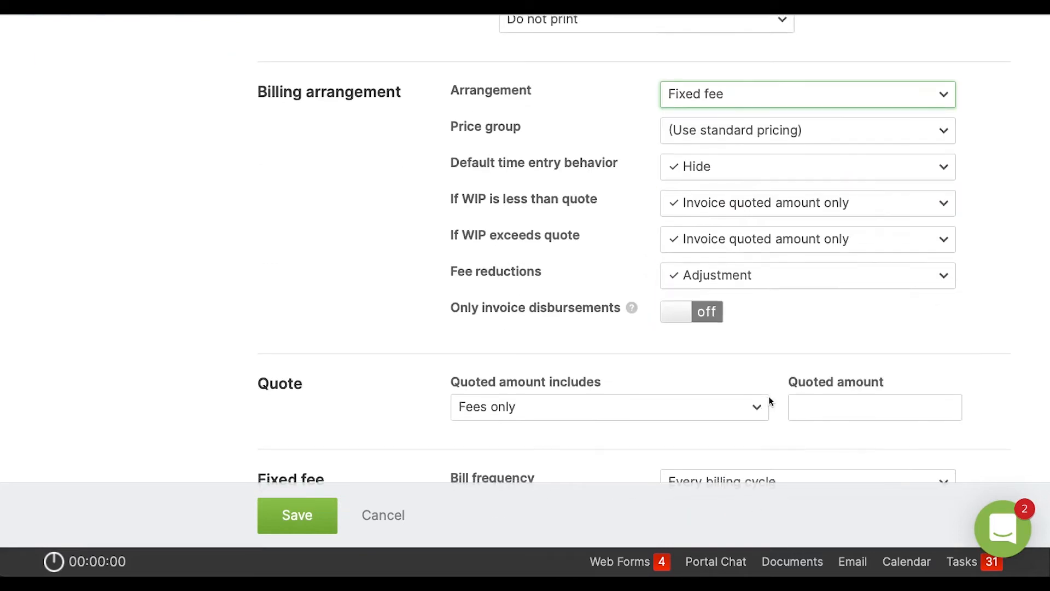
left_click(835, 332)
type("500")
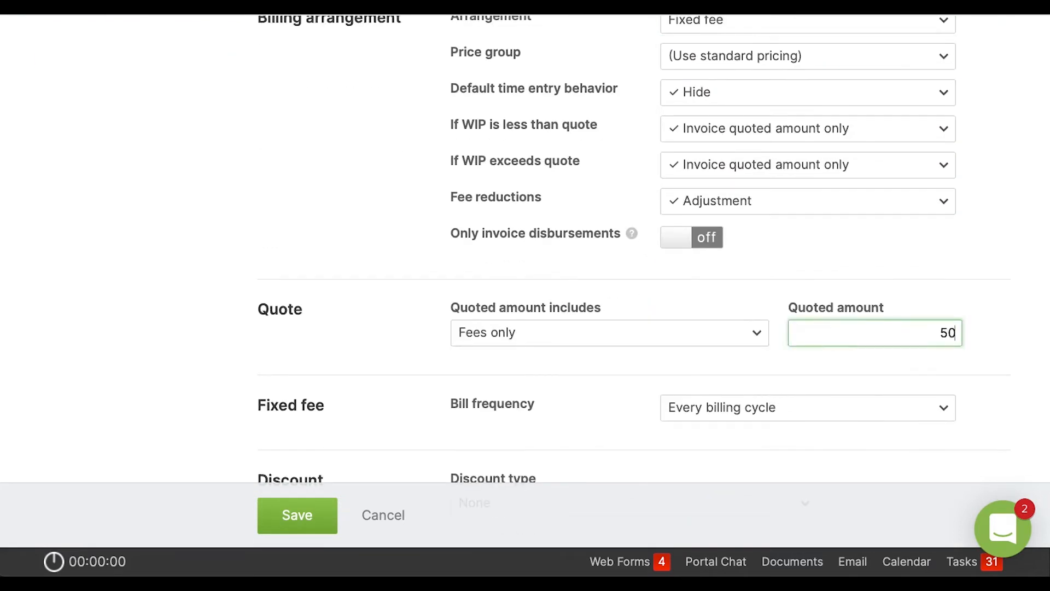
left_click(856, 369)
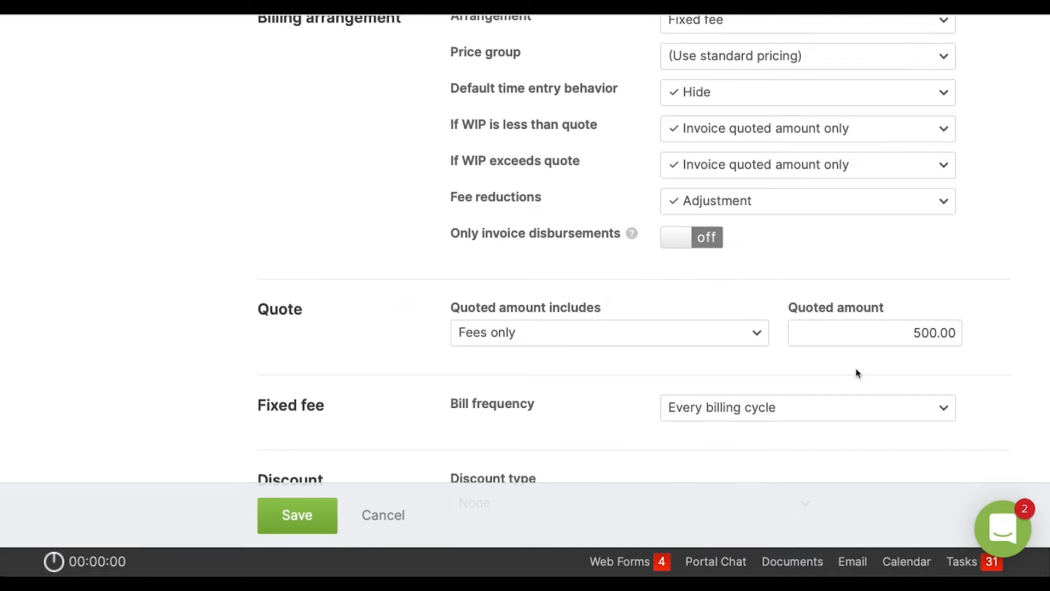
scroll(857, 373, "down", 1)
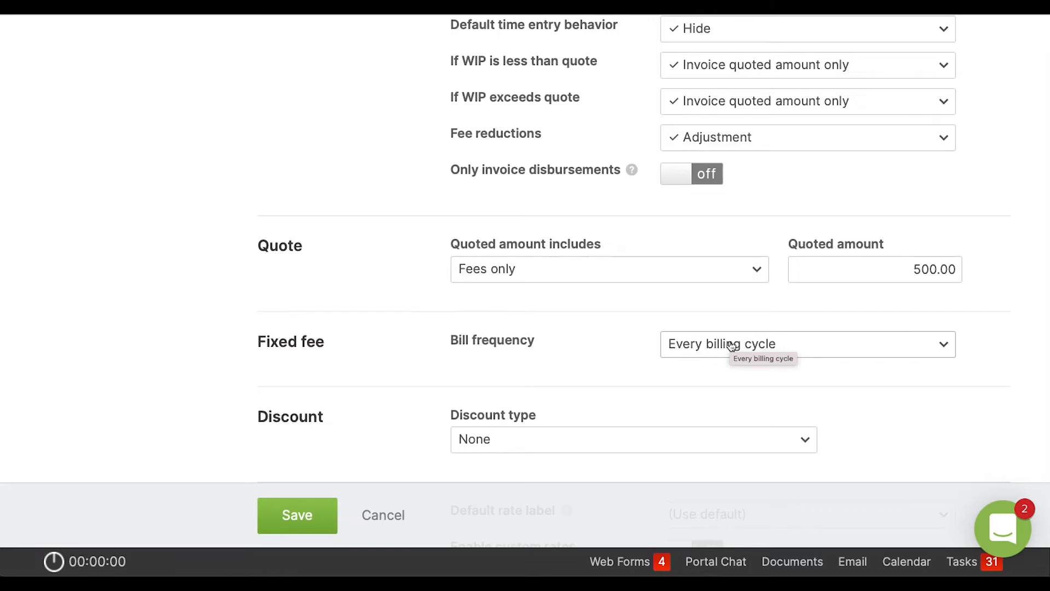
scroll(732, 345, "up", 12)
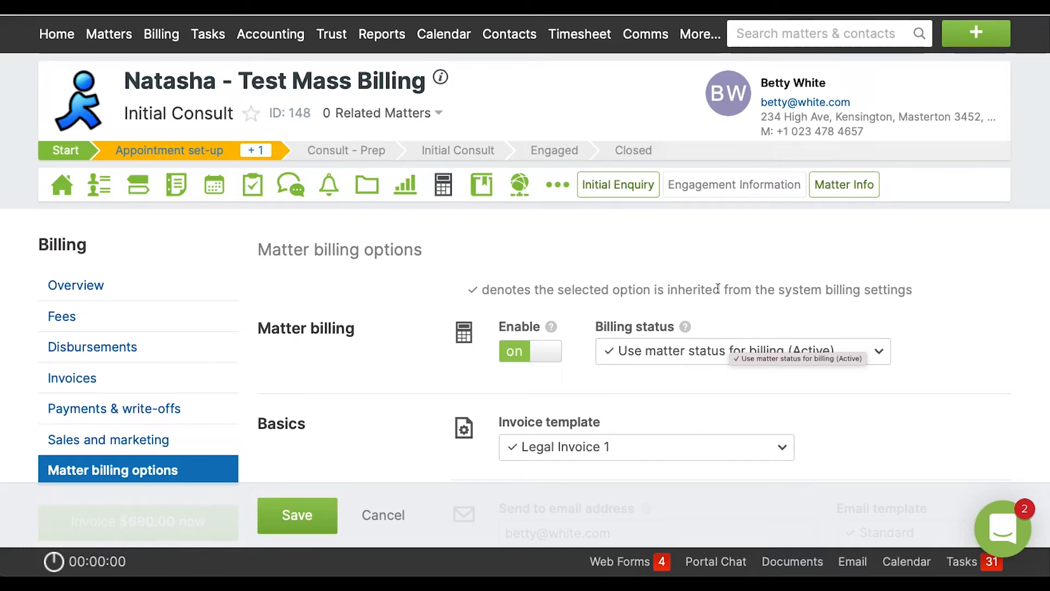
scroll(704, 276, "up", 1)
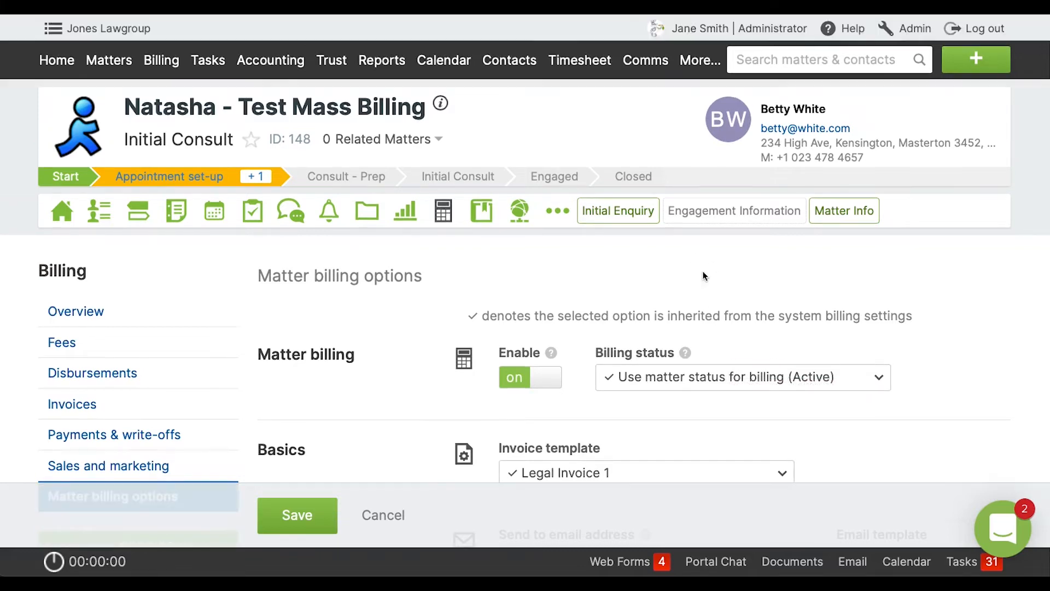
Leave the billing options without saving, check the Consolidated billing (EBM) feature in the Admin system preferences, and save those preferences.
left_click(912, 32)
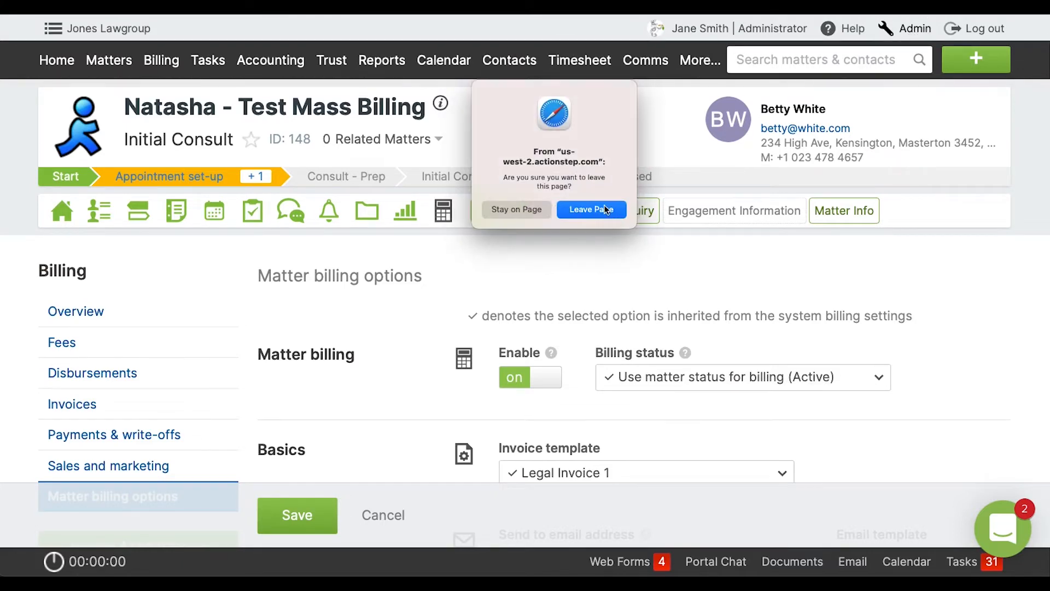
left_click(605, 210)
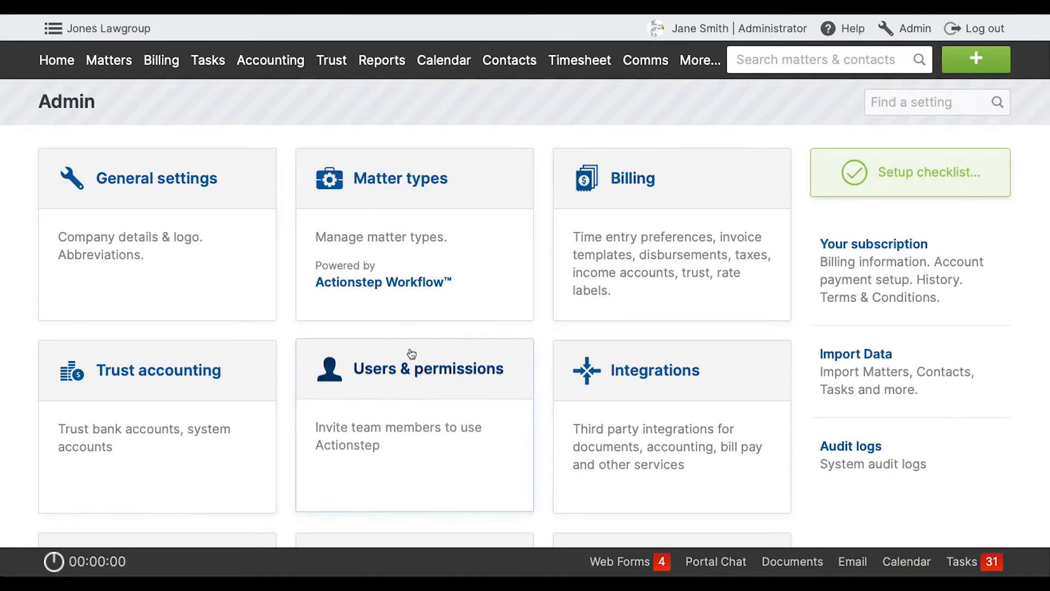
left_click(218, 243)
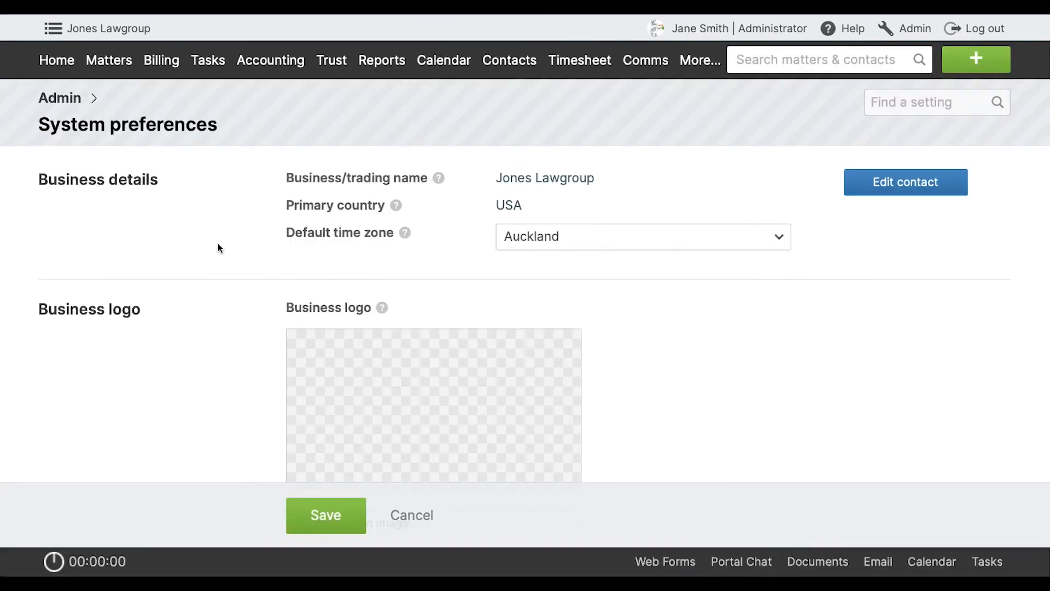
scroll(371, 295, "down", 20)
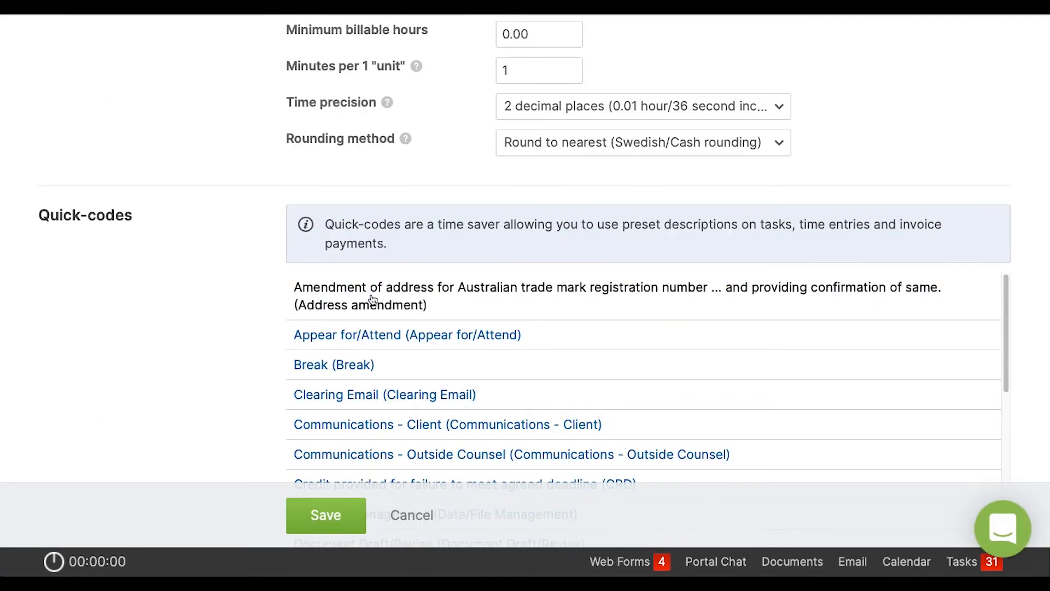
scroll(372, 300, "down", 20)
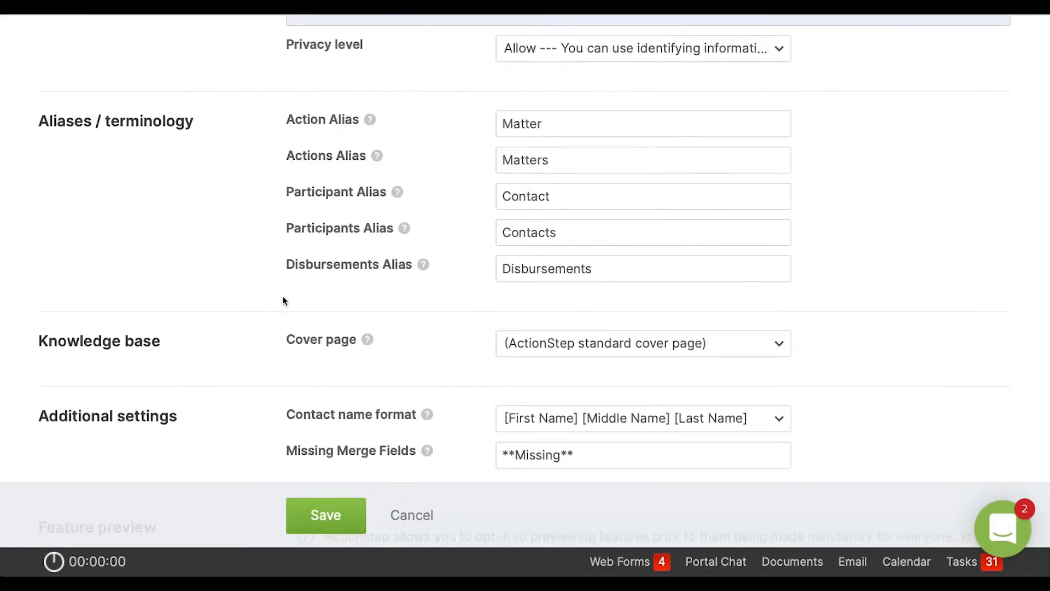
scroll(282, 298, "down", 10)
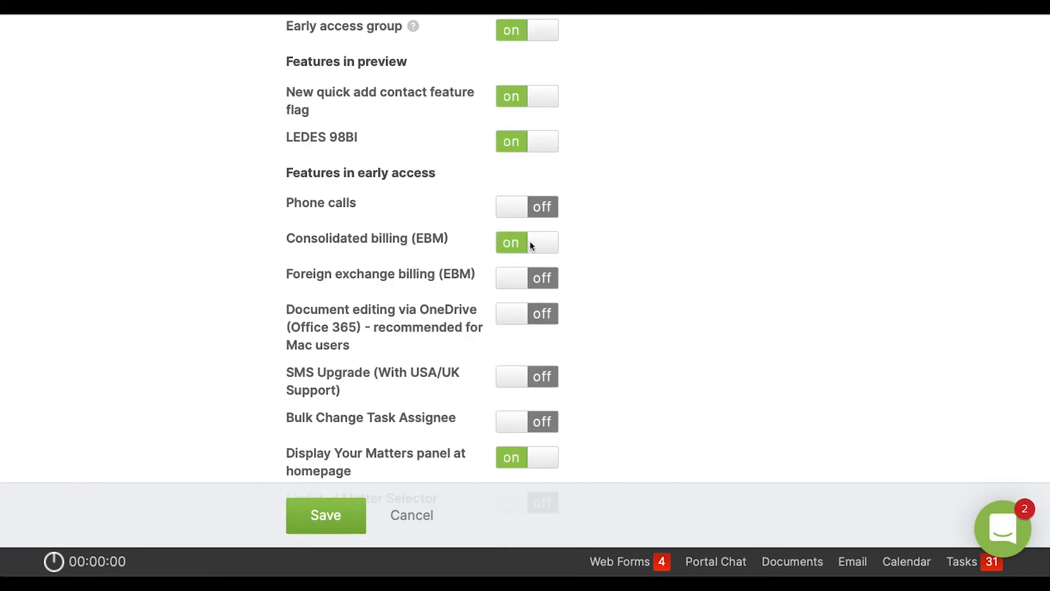
left_click(326, 514)
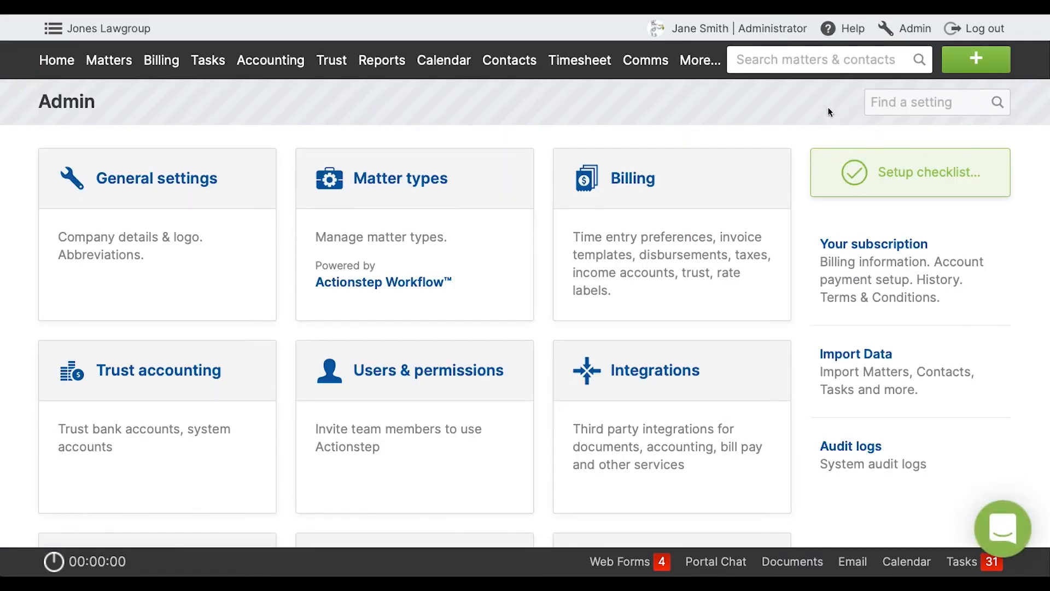
Search for the consolidated-billing client by first name and open the accounting settings of that contact.
left_click(821, 62)
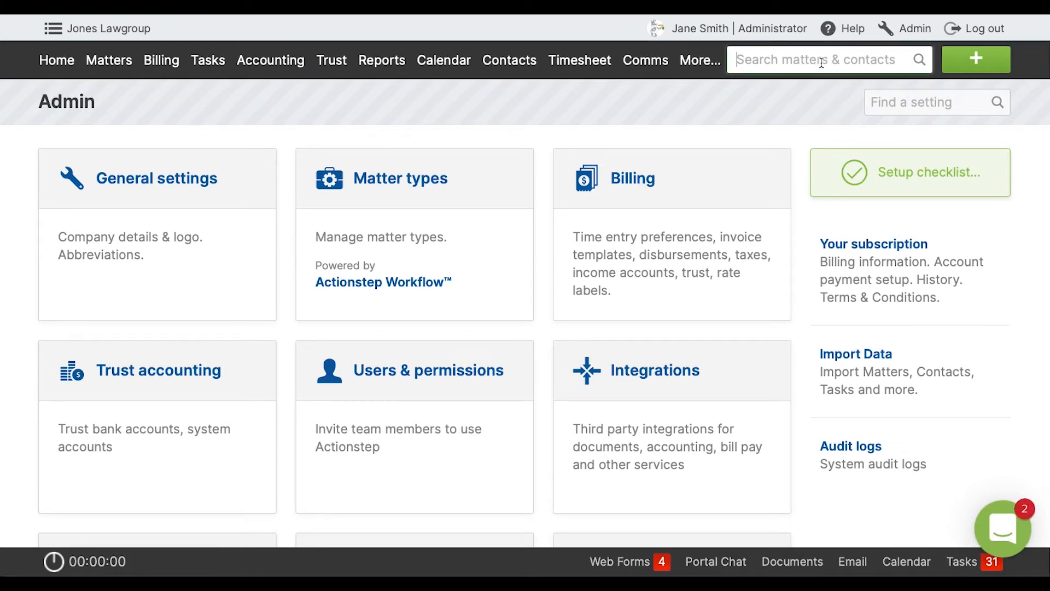
type("andy")
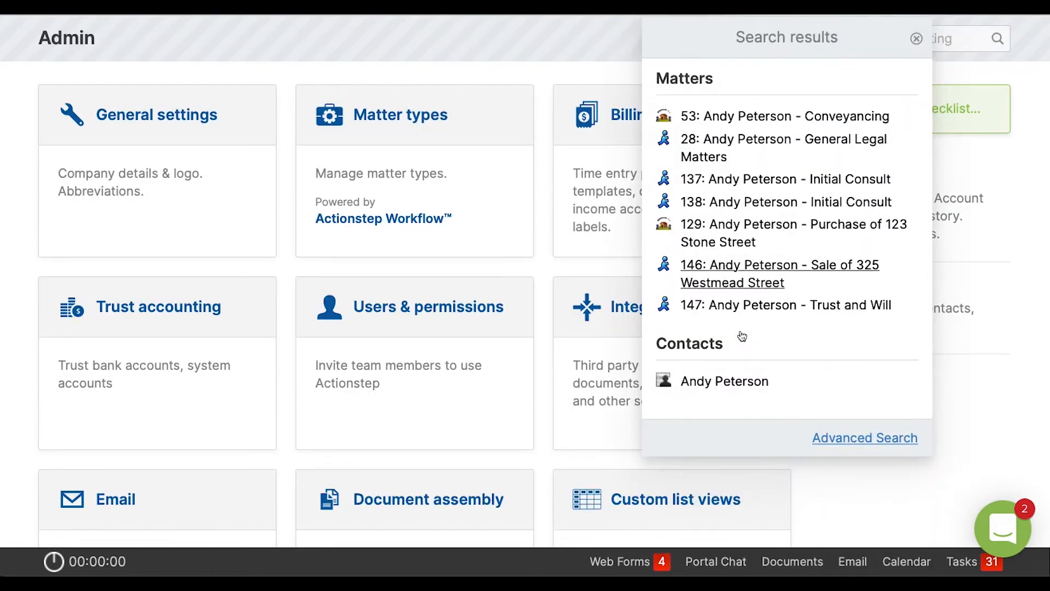
scroll(742, 332, "down", 2)
left_click(695, 384)
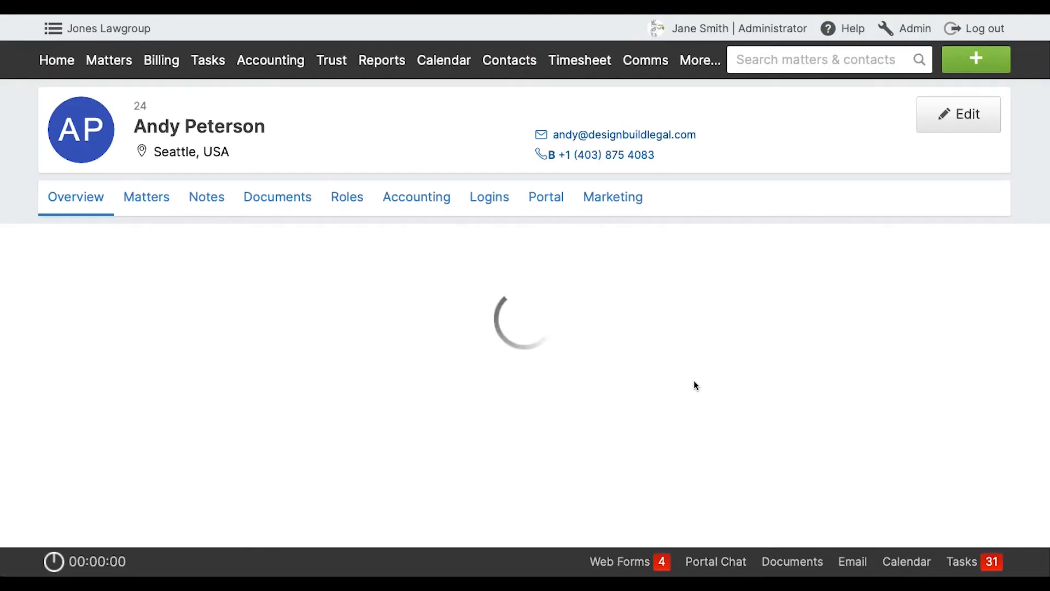
left_click(416, 198)
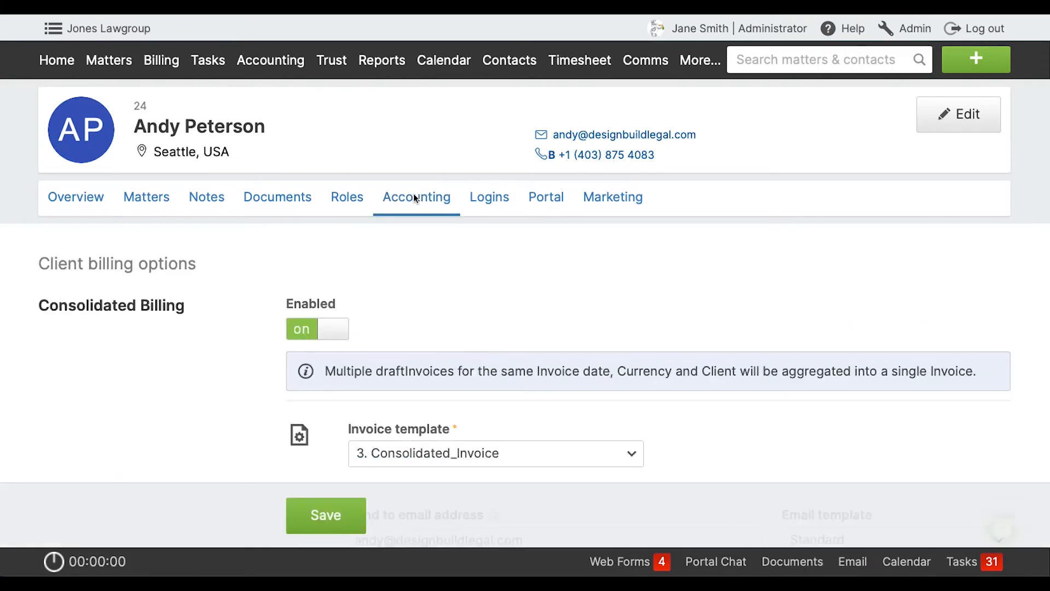
Toggle the client's Consolidated Billing off and on again, review its invoice template, email and print options, and save.
scroll(333, 256, "down", 3)
left_click(337, 244)
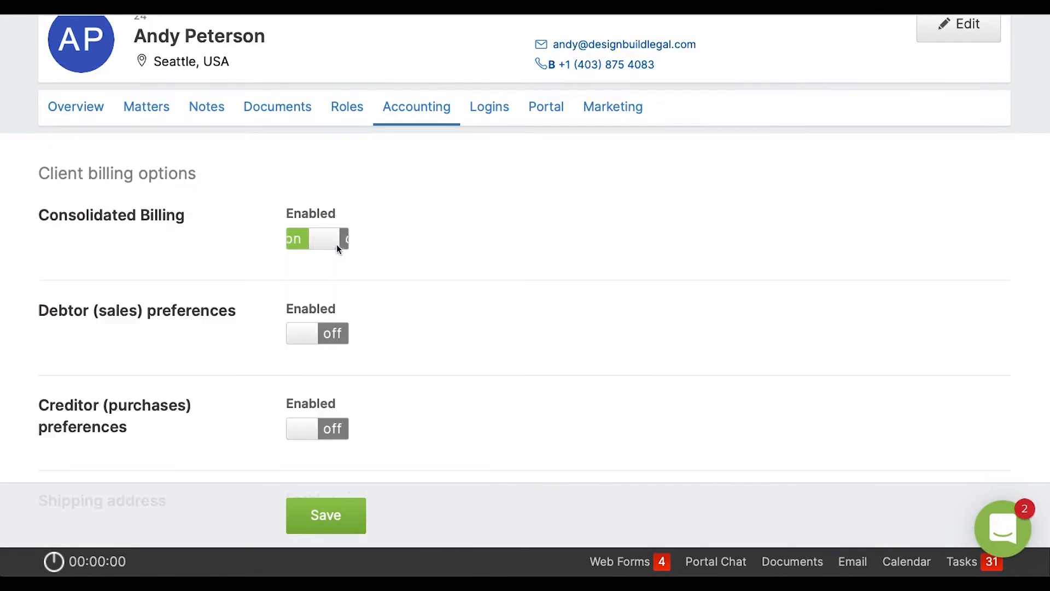
left_click(302, 240)
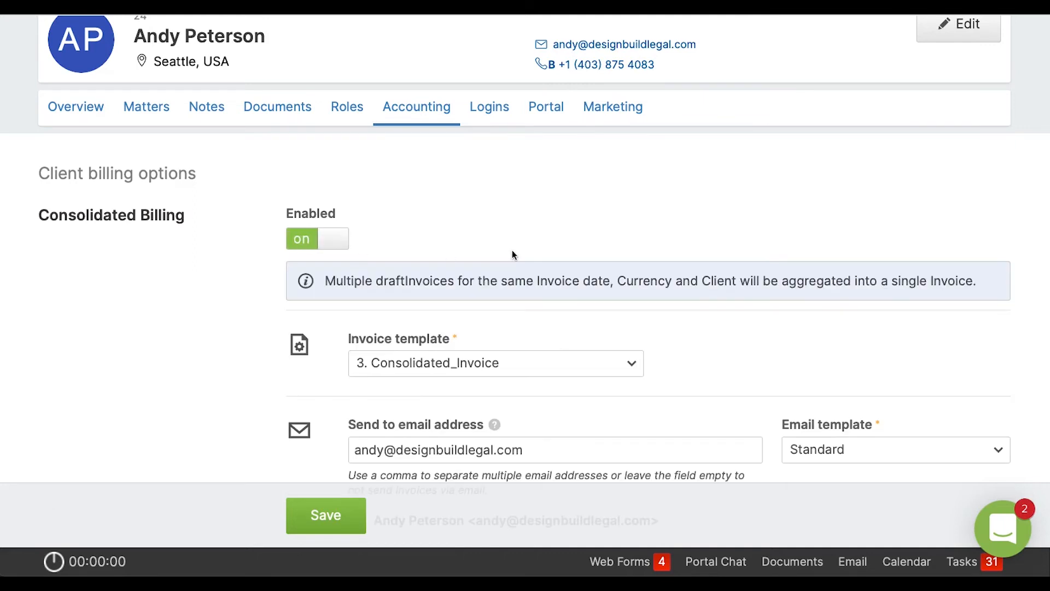
scroll(512, 255, "down", 2)
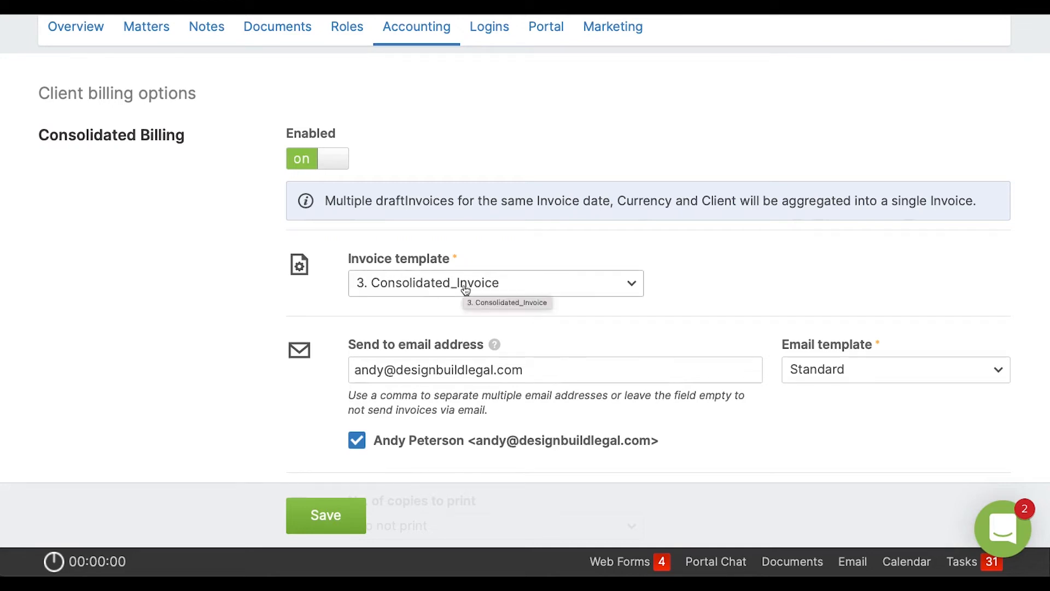
scroll(494, 310, "down", 2)
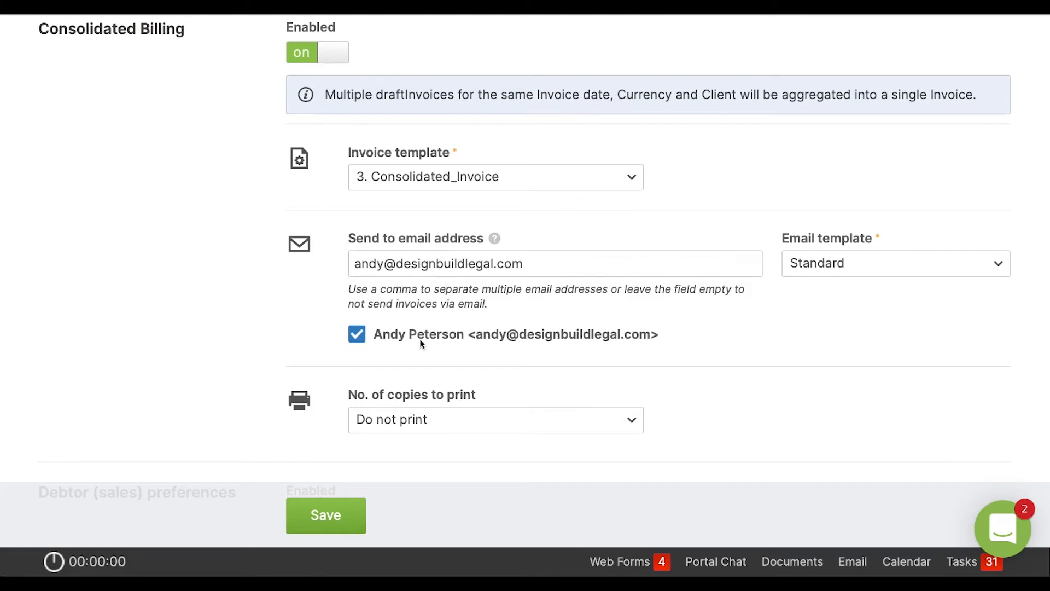
double_click(356, 342)
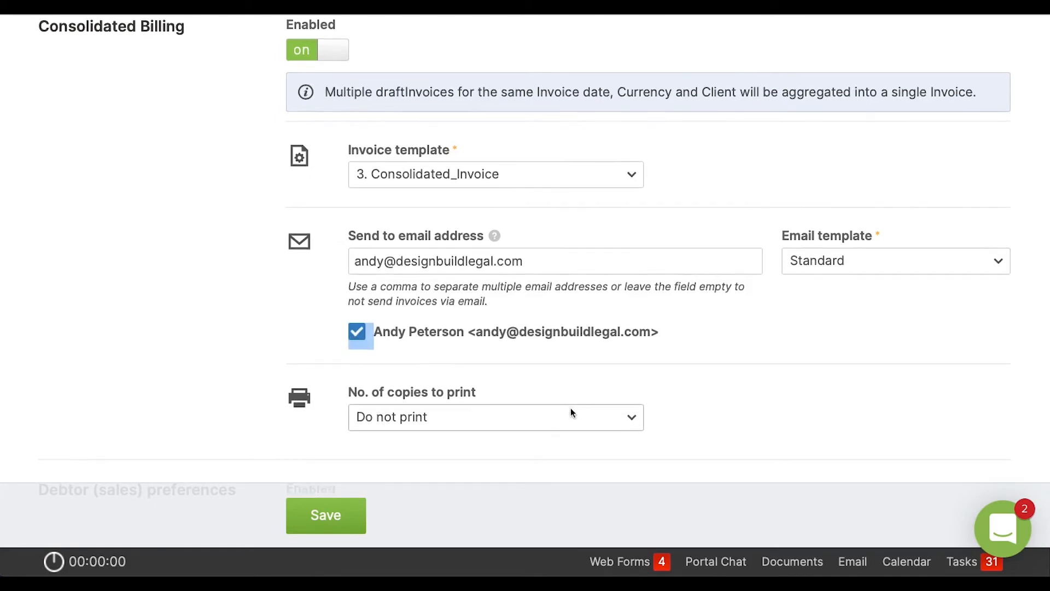
scroll(376, 317, "down", 4)
scroll(405, 254, "up", 4)
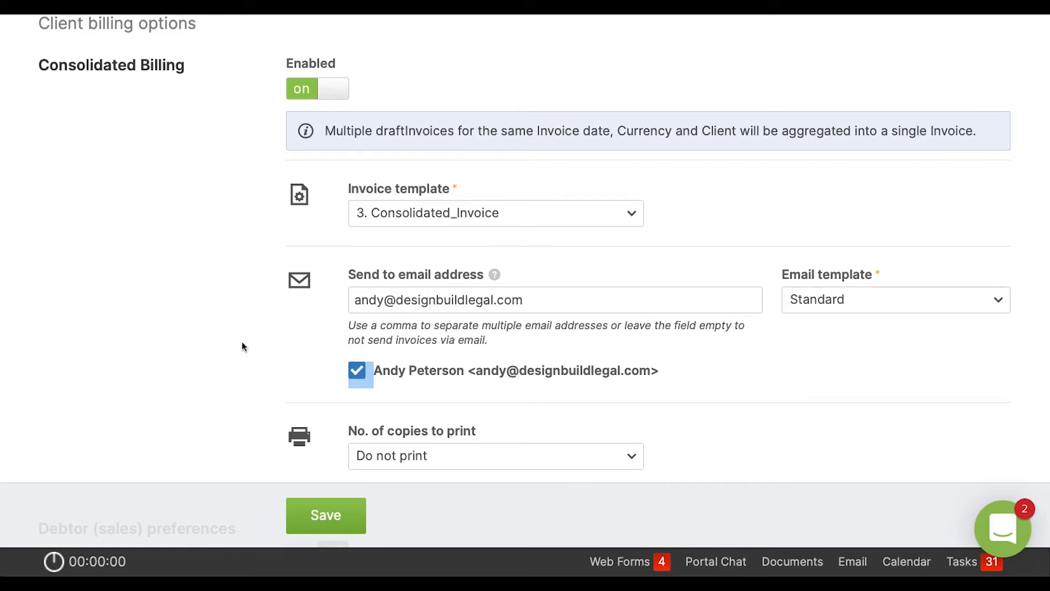
left_click(322, 517)
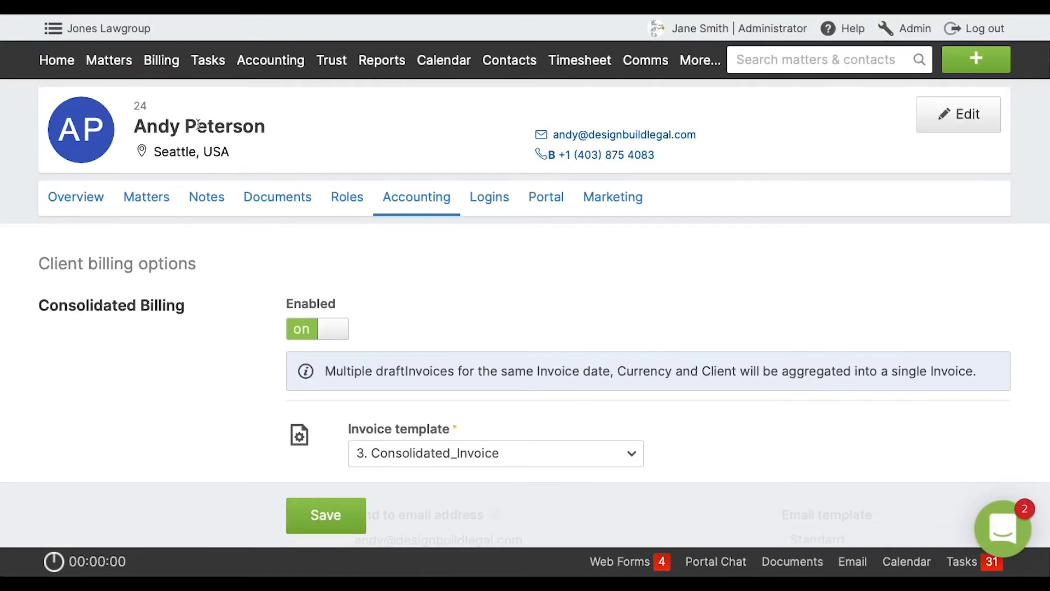
Bill only the two matters with the Consolidated invoice type in Mass billing, dated 10/13/2021.
left_click(161, 59)
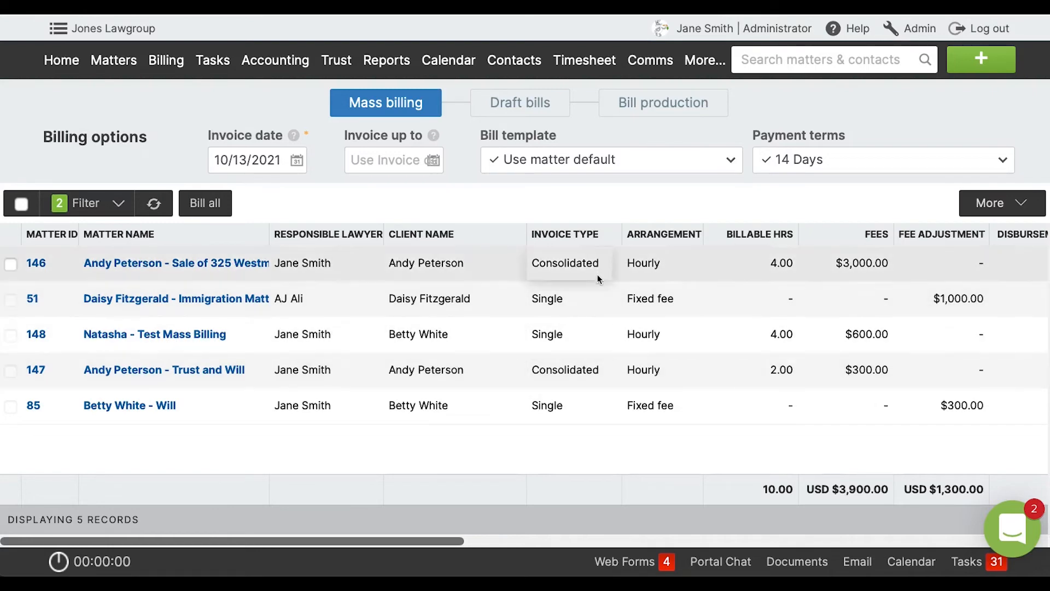
left_click(11, 265)
left_click(12, 372)
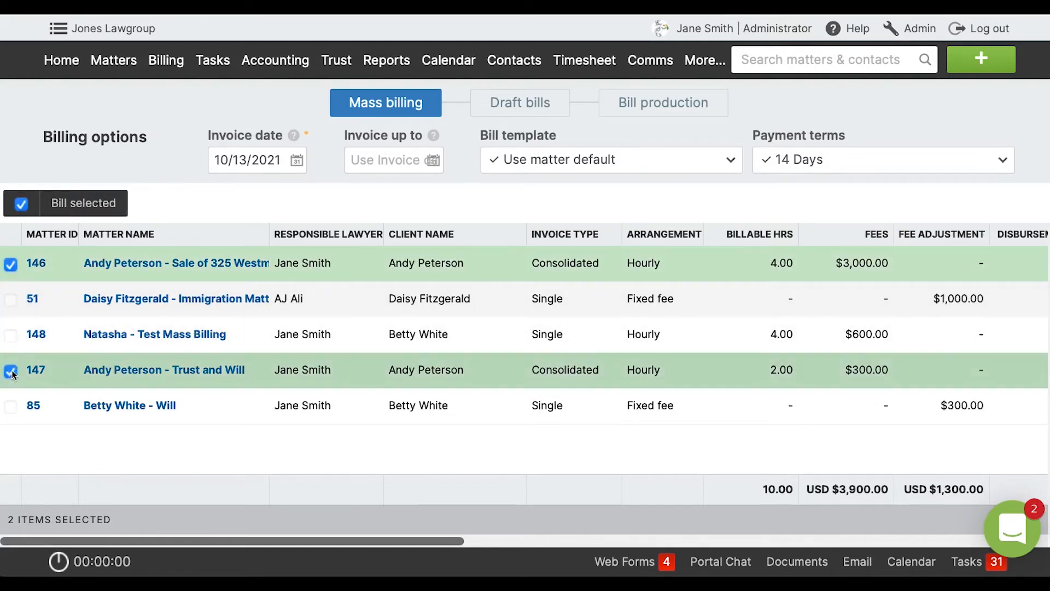
left_click(103, 207)
left_click(736, 376)
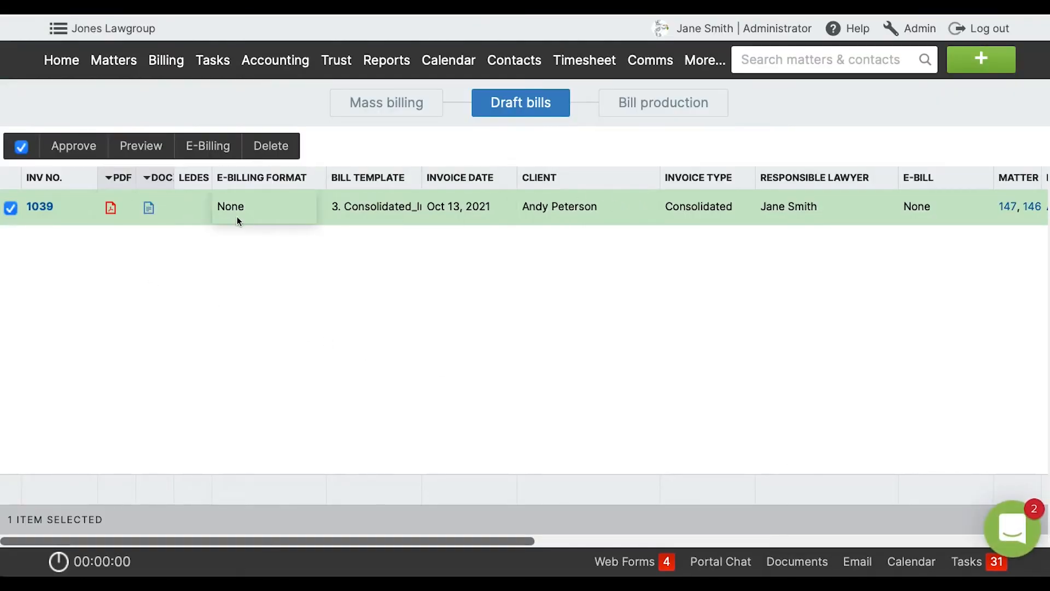
Preview the consolidated draft bill and examine its matter summary, the fees of both matters and the net amount owing.
left_click(148, 153)
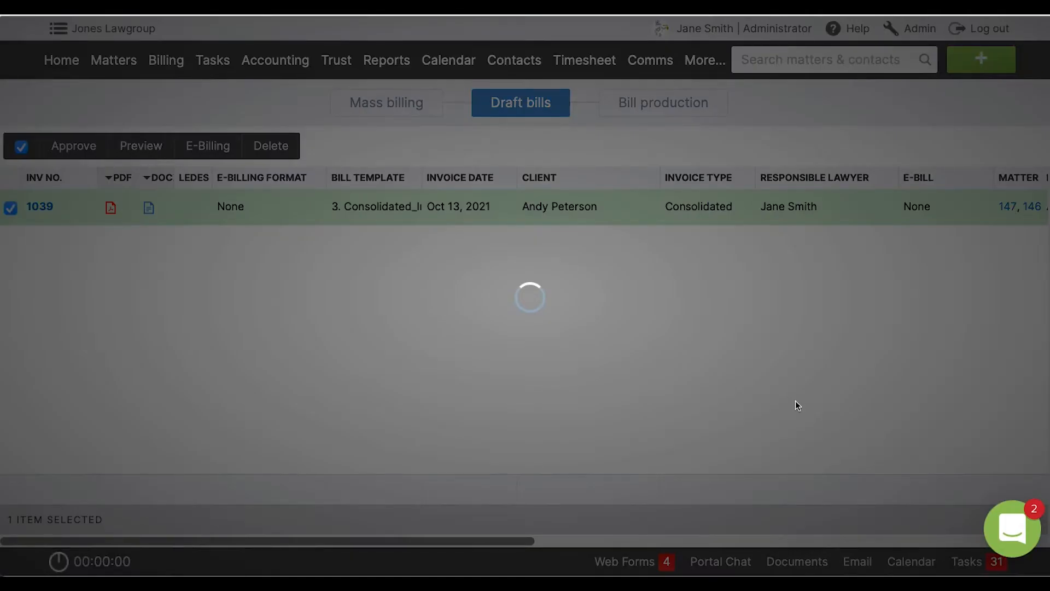
left_click(744, 379)
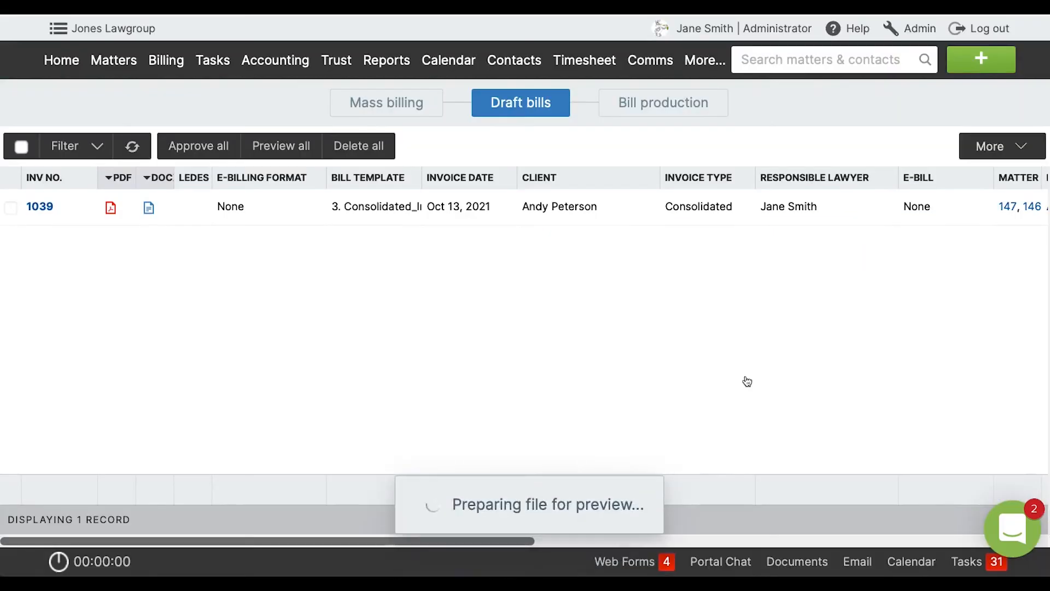
scroll(732, 385, "down", 2)
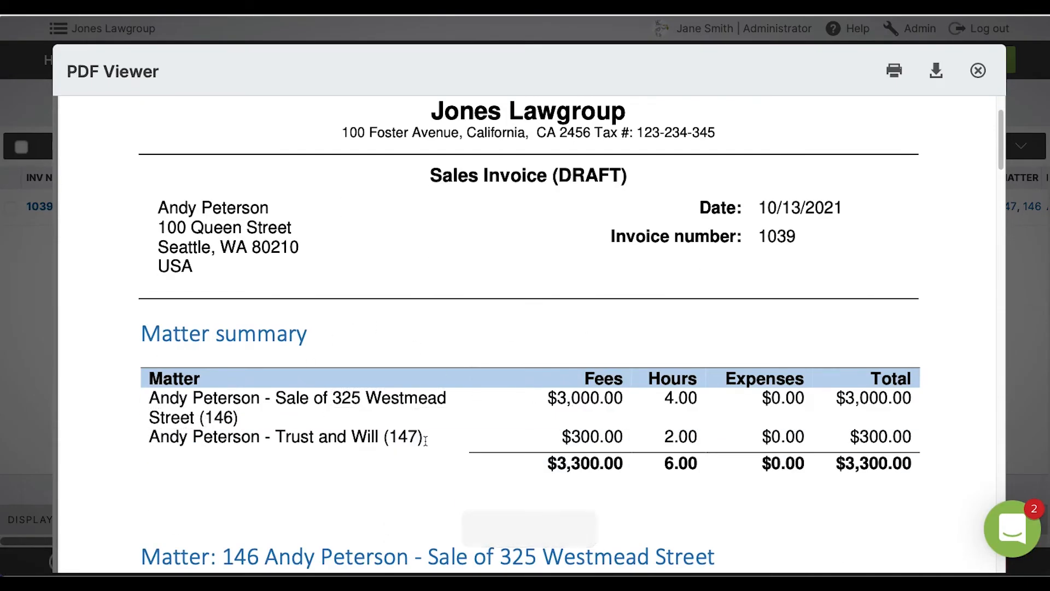
scroll(425, 438, "down", 5)
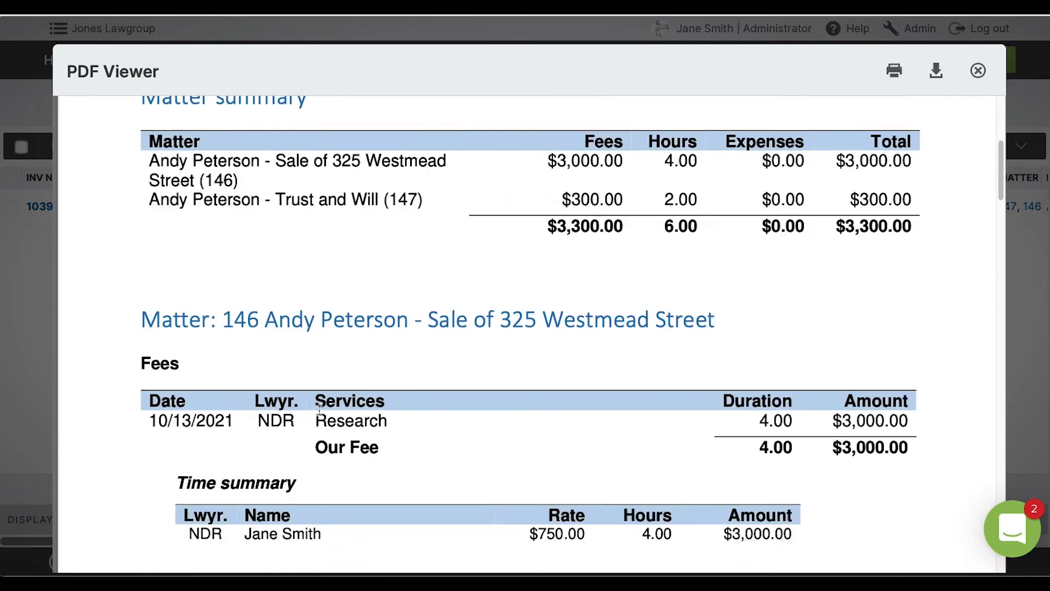
scroll(439, 477, "down", 2)
scroll(491, 481, "down", 6)
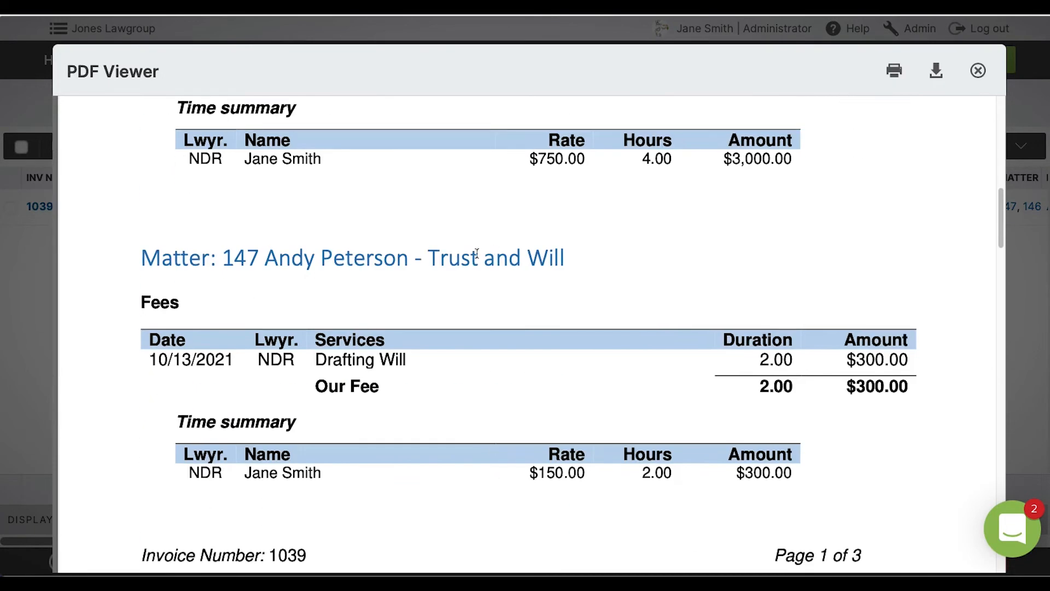
scroll(525, 460, "down", 9)
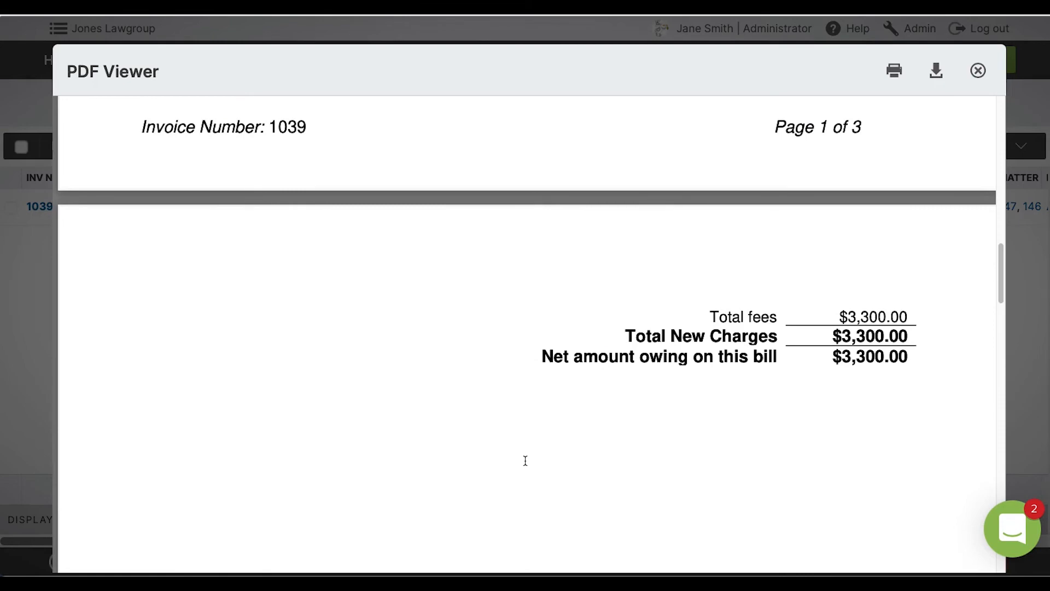
scroll(525, 460, "up", 15)
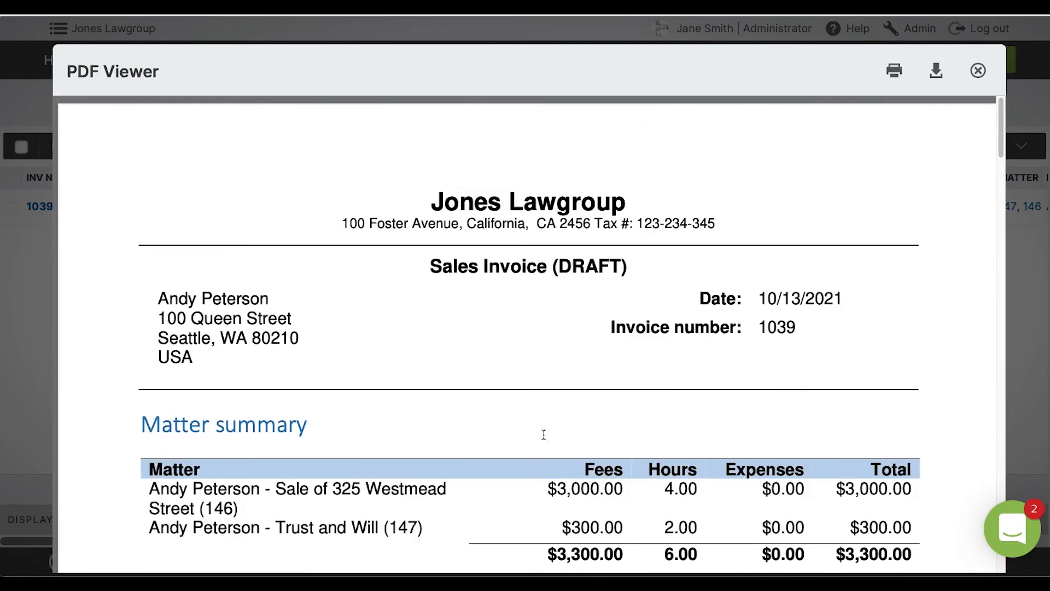
left_click(978, 72)
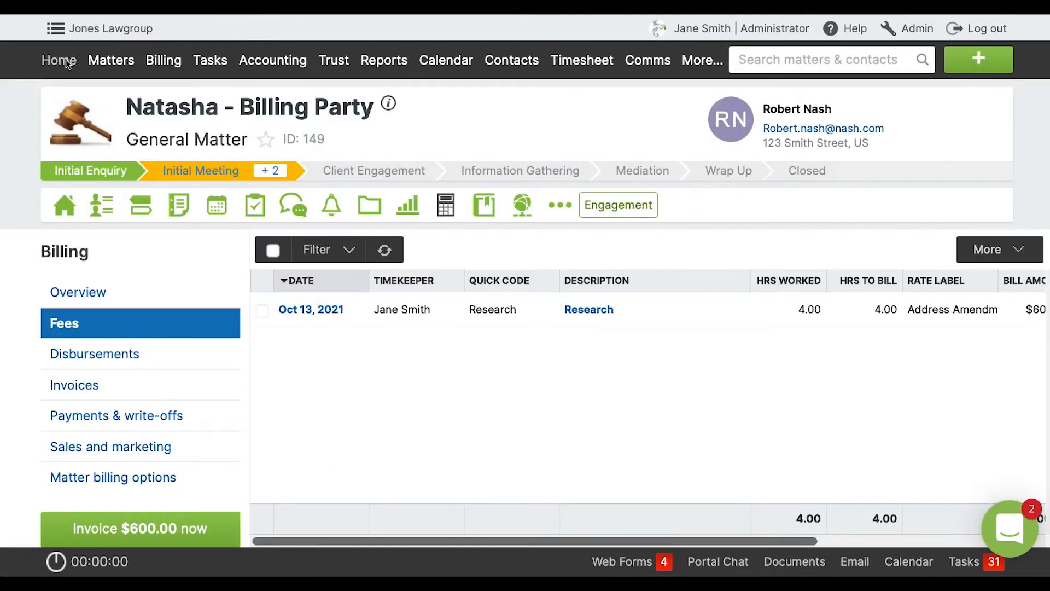
Mass bill only the Narration Test and Test Time Invoice matters, creating a draft bill for each.
left_click(65, 59)
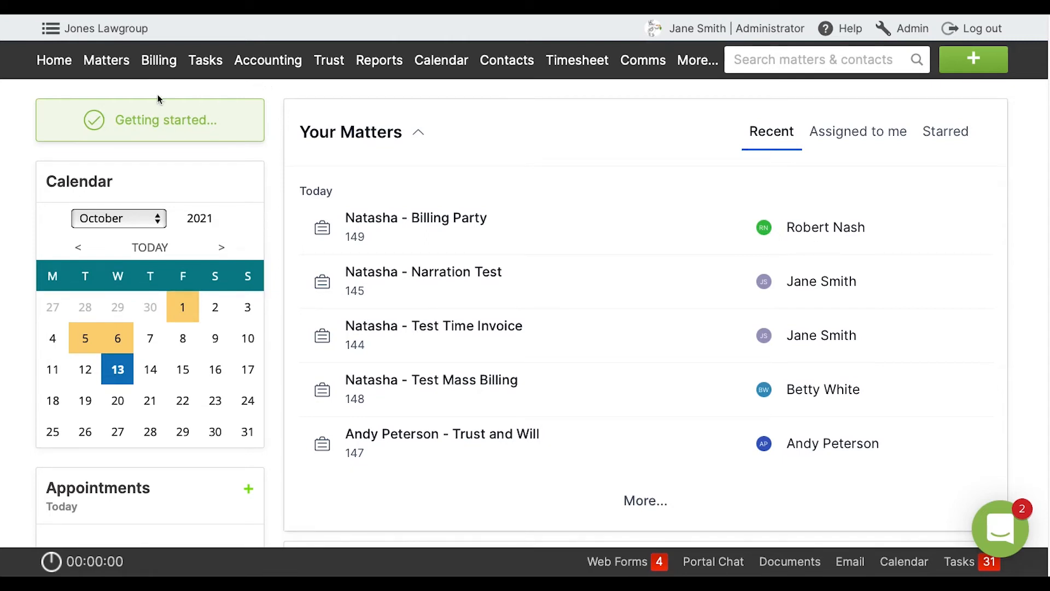
left_click(158, 69)
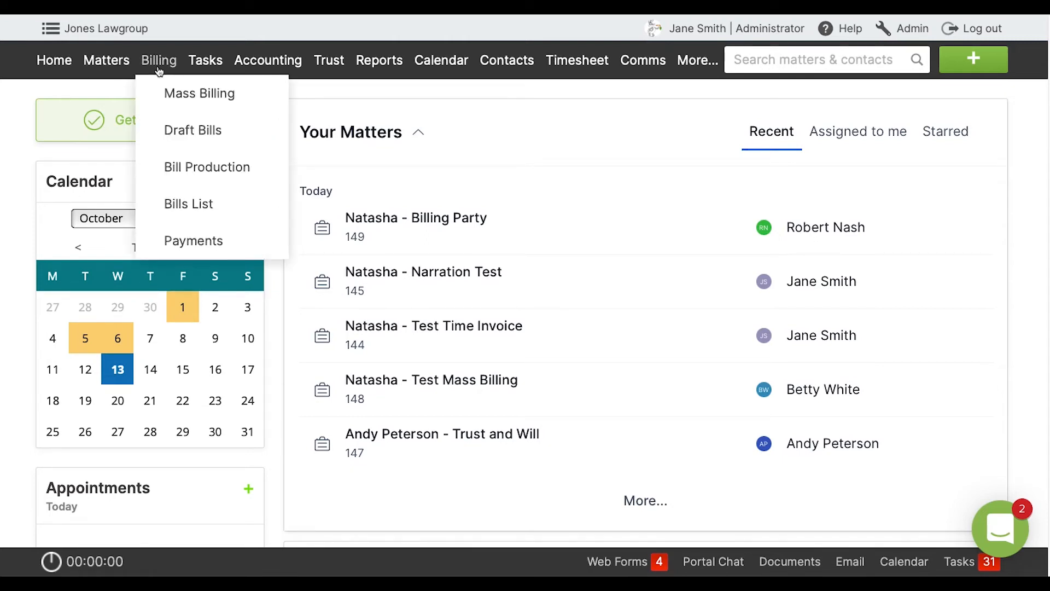
left_click(177, 94)
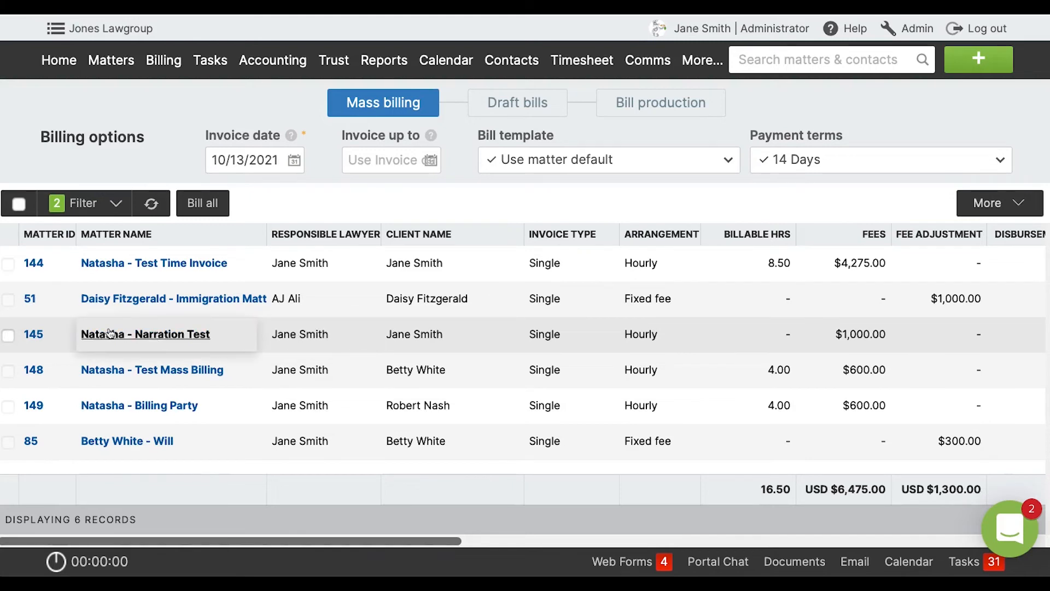
left_click(9, 336)
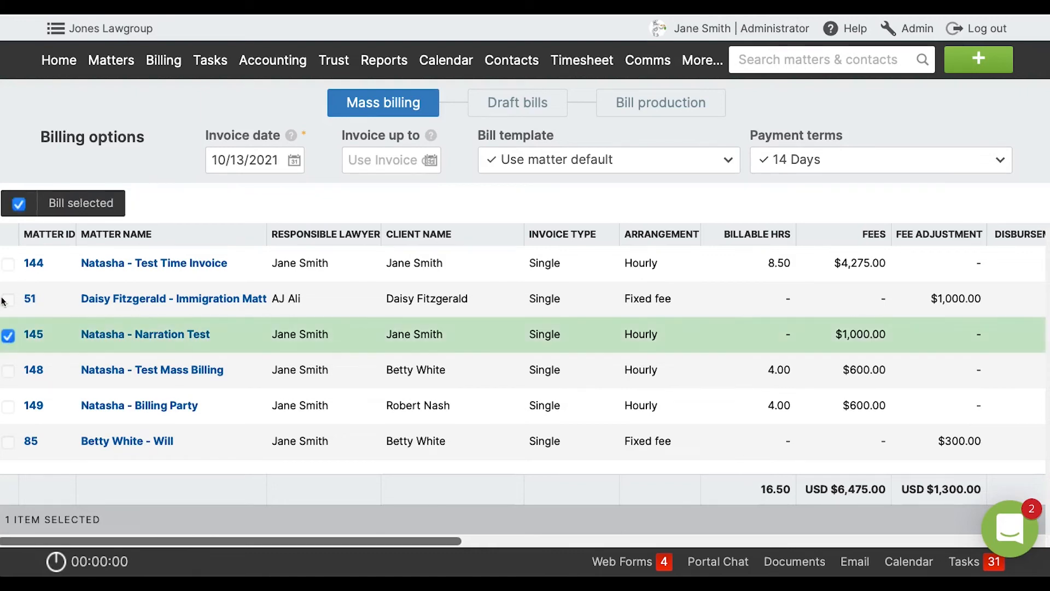
left_click(7, 264)
left_click(101, 214)
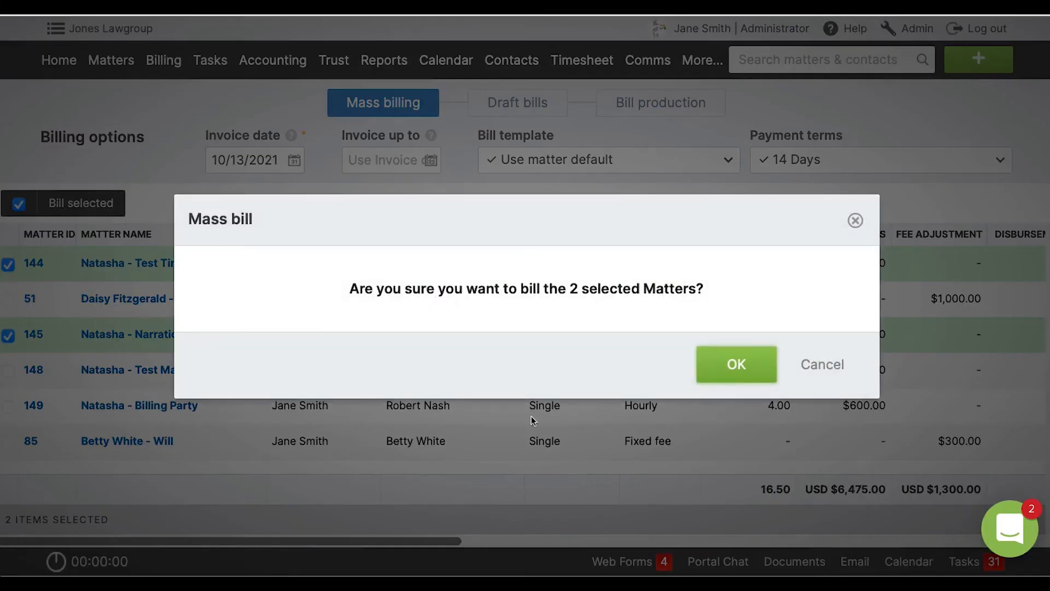
left_click(754, 367)
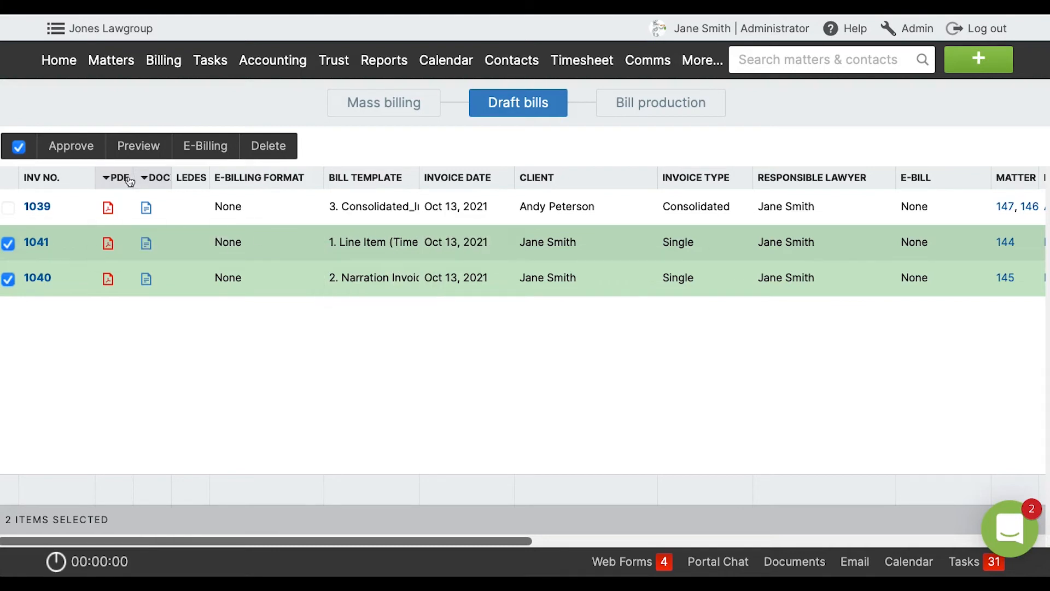
Preview only the draft invoice for the Test Time Invoice matter and review its fee lines and totals.
left_click(8, 279)
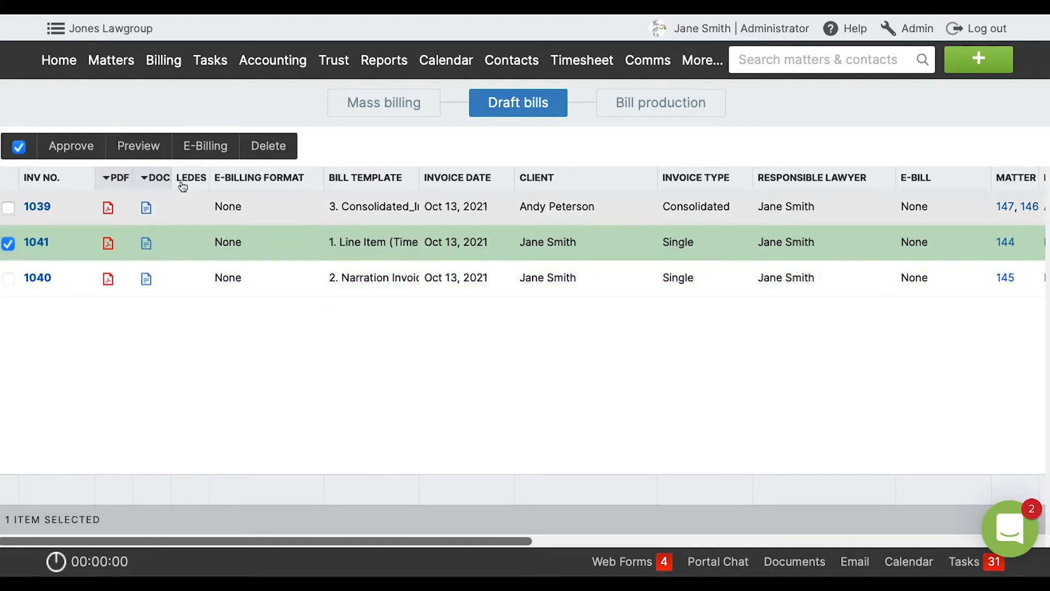
left_click(158, 149)
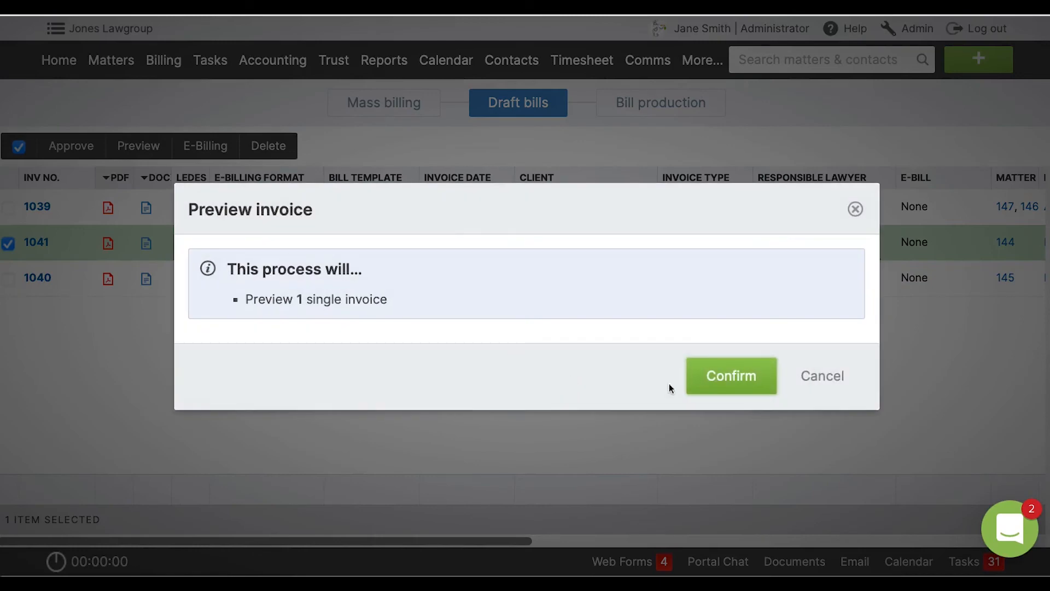
left_click(713, 385)
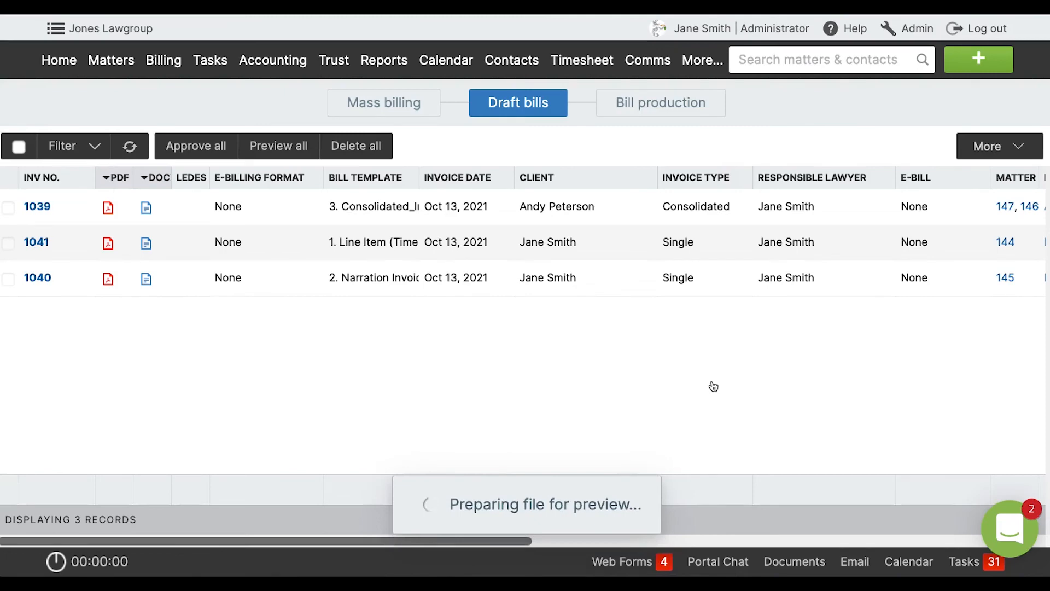
scroll(712, 384, "down", 5)
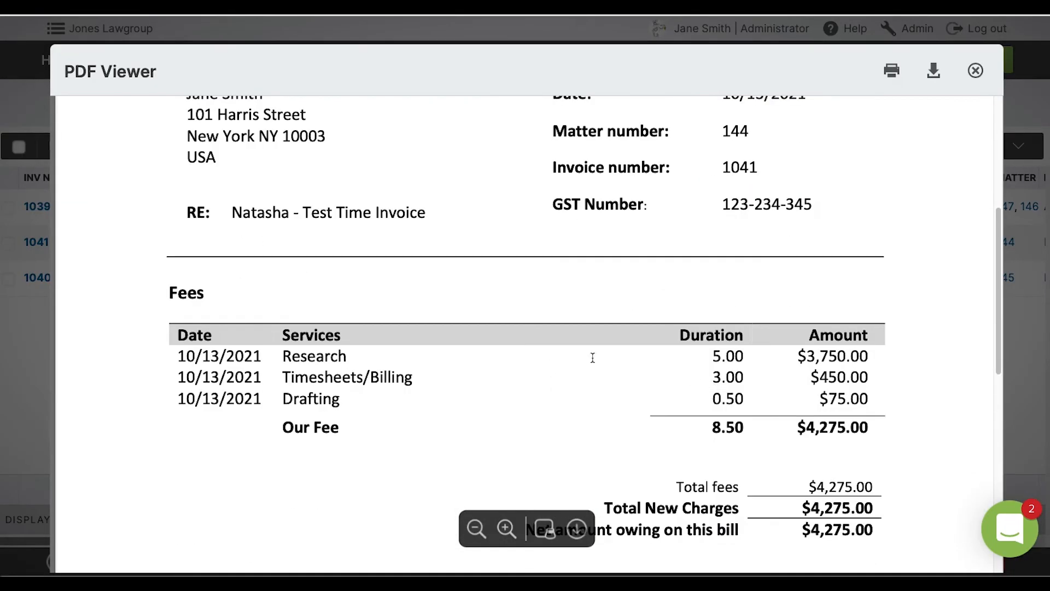
scroll(734, 478, "down", 2)
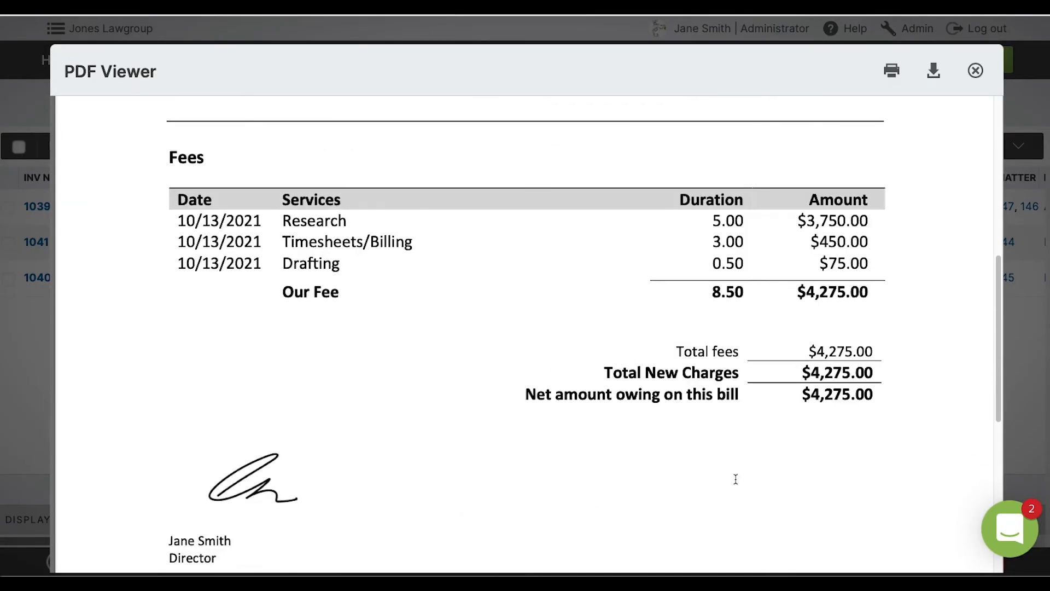
scroll(736, 480, "up", 4)
scroll(736, 481, "up", 1)
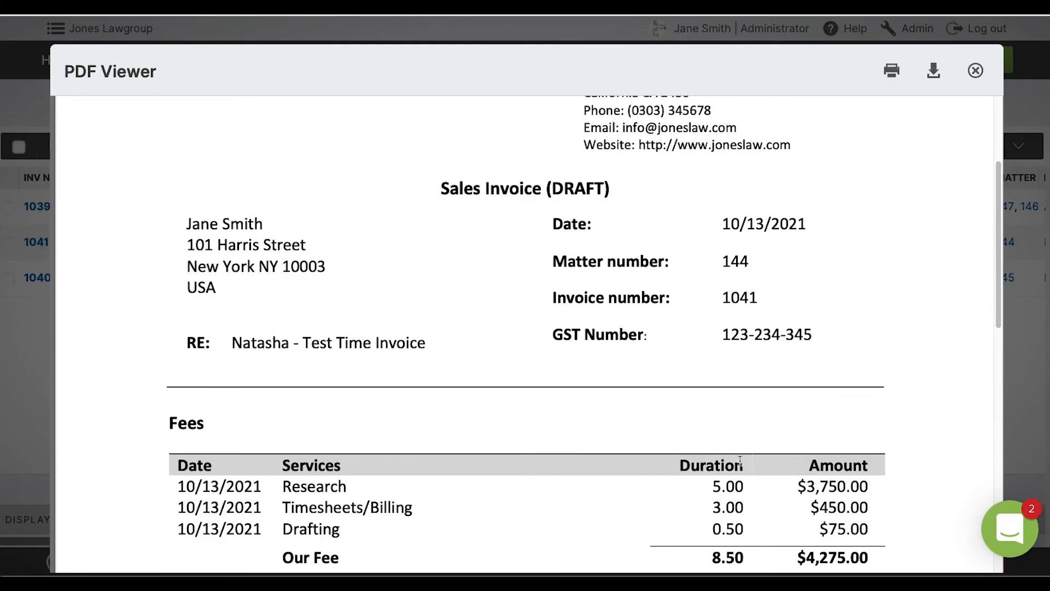
left_click(976, 70)
Preview the draft invoice that uses the Narration template and review its services description and totals.
left_click(8, 280)
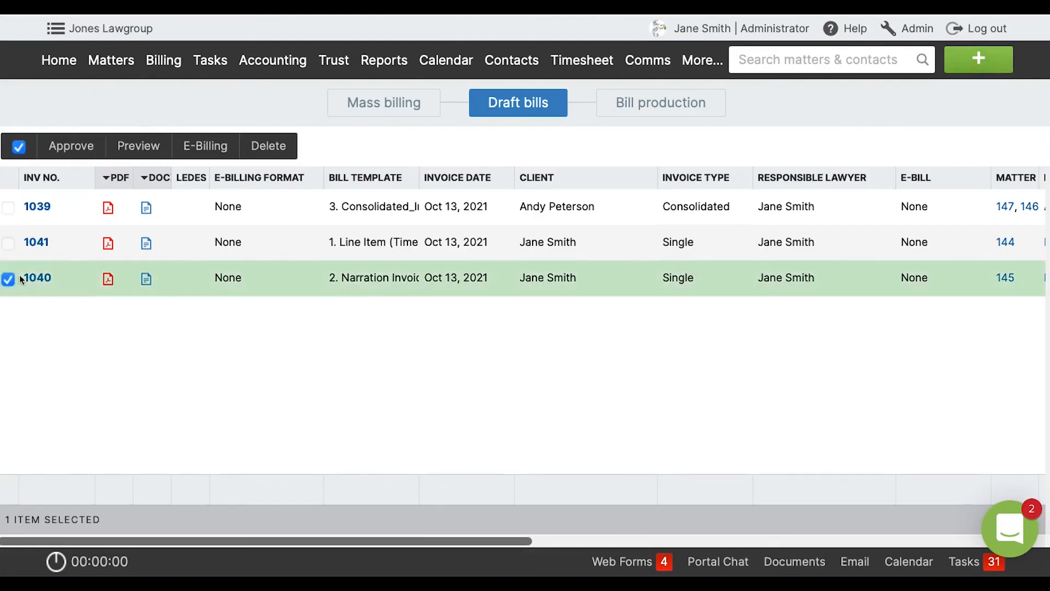
left_click(133, 150)
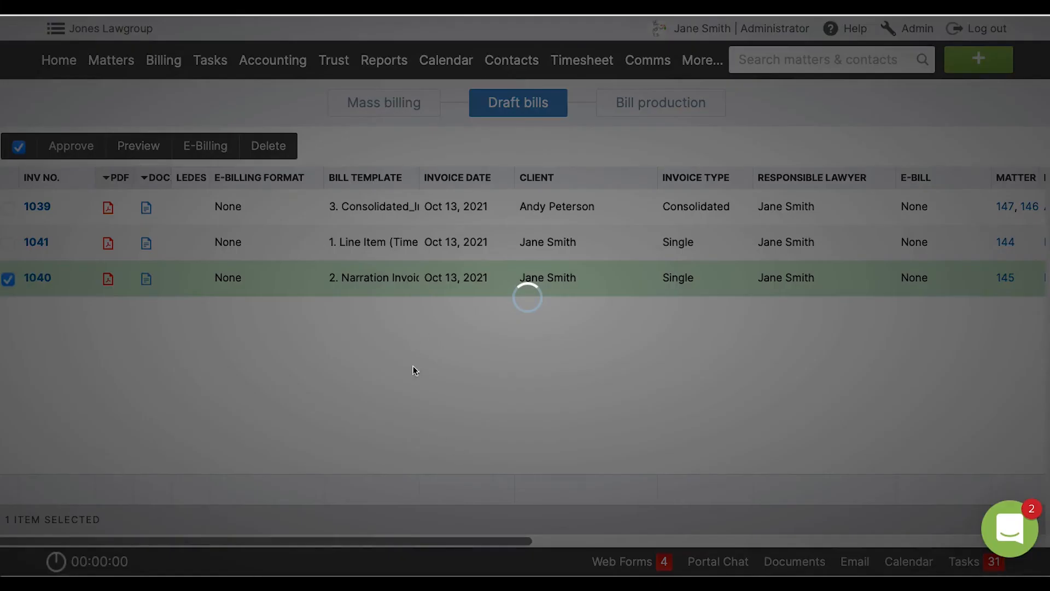
left_click(727, 382)
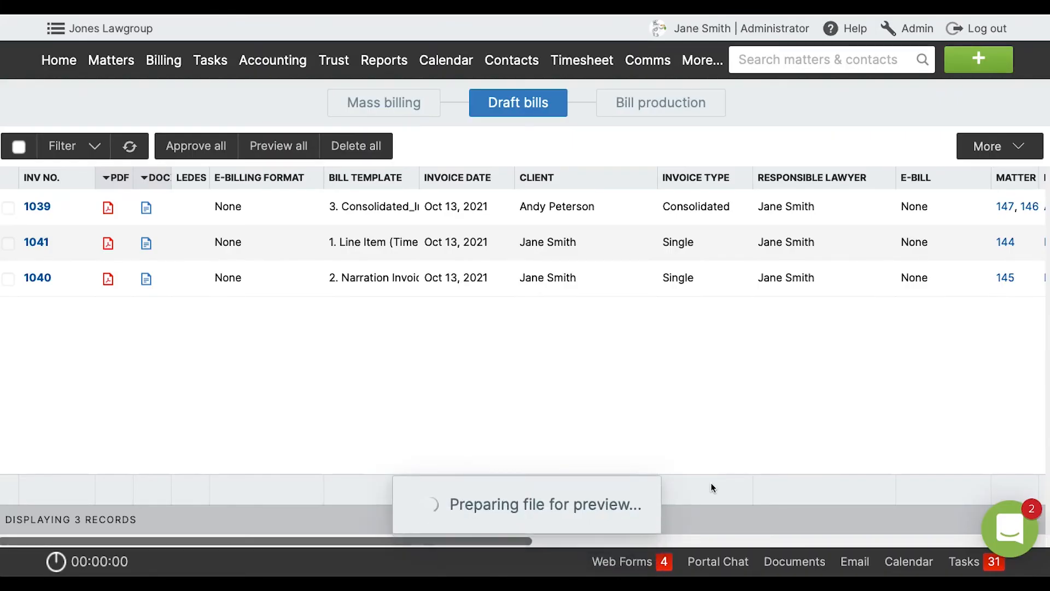
scroll(711, 484, "down", 5)
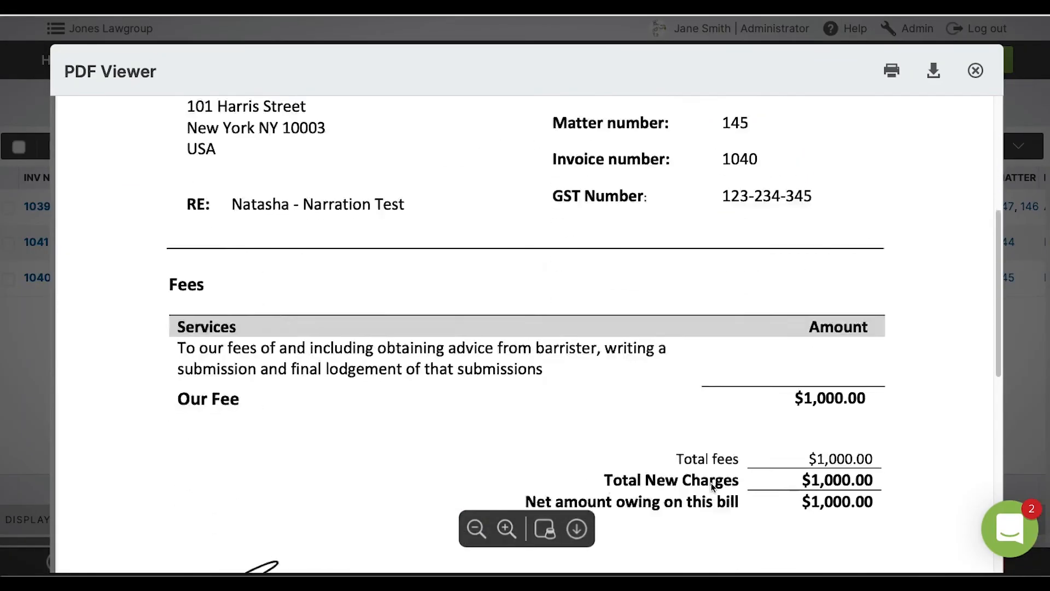
scroll(713, 485, "down", 2)
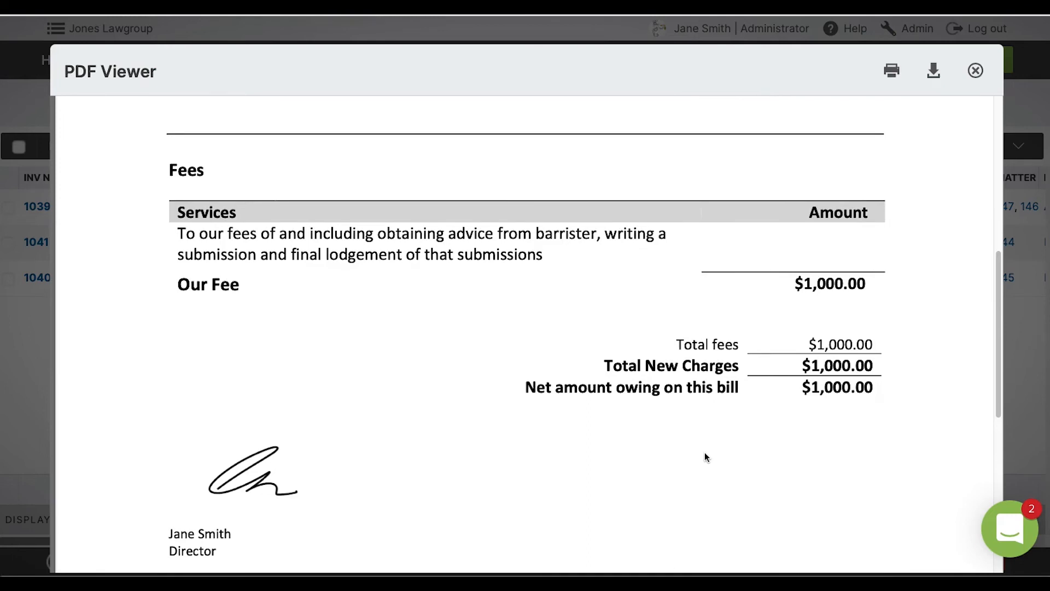
left_click(976, 71)
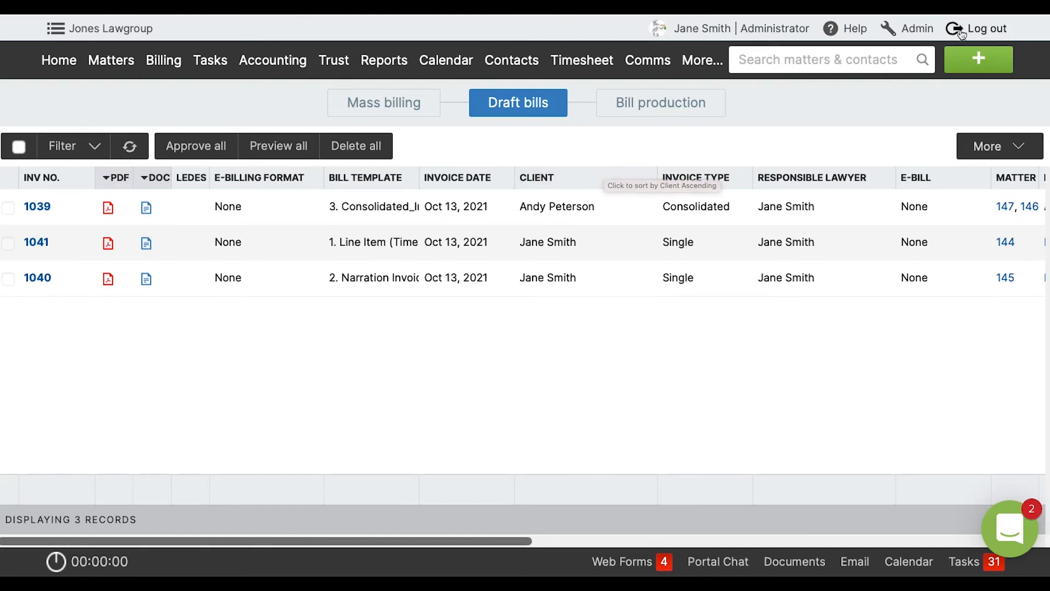
Set the Customer contact type mapping to Biling_Party in the Admin system preferences and save.
left_click(926, 29)
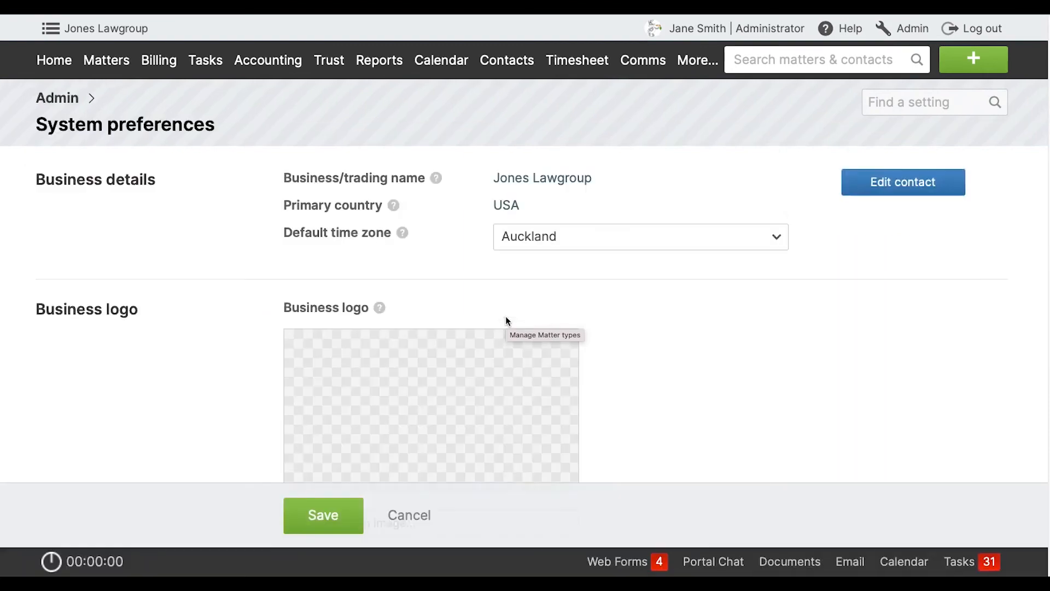
scroll(506, 317, "down", 16)
scroll(506, 316, "down", 5)
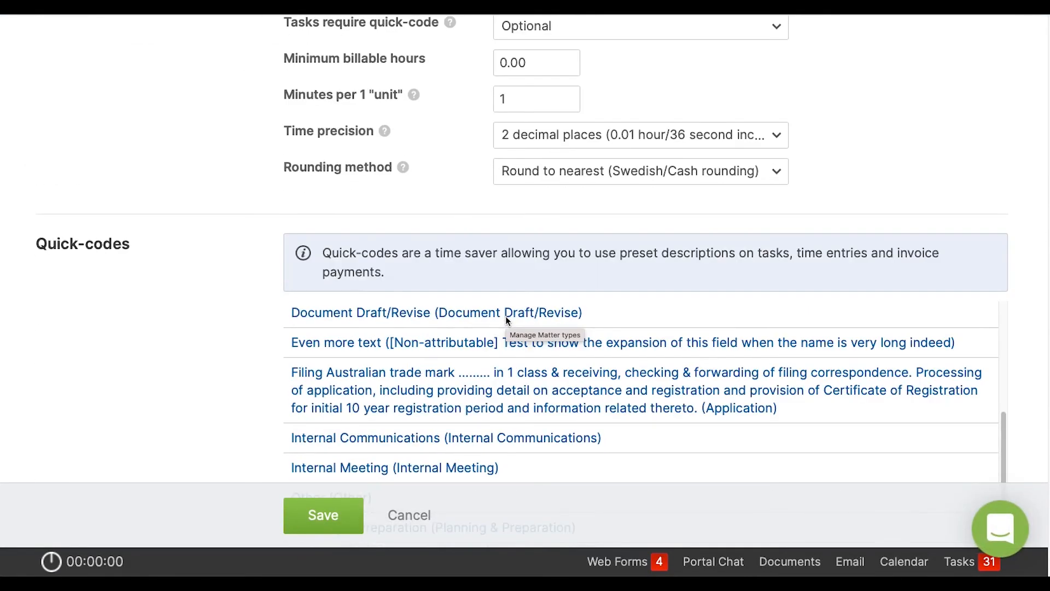
scroll(184, 302, "down", 15)
scroll(184, 302, "down", 2)
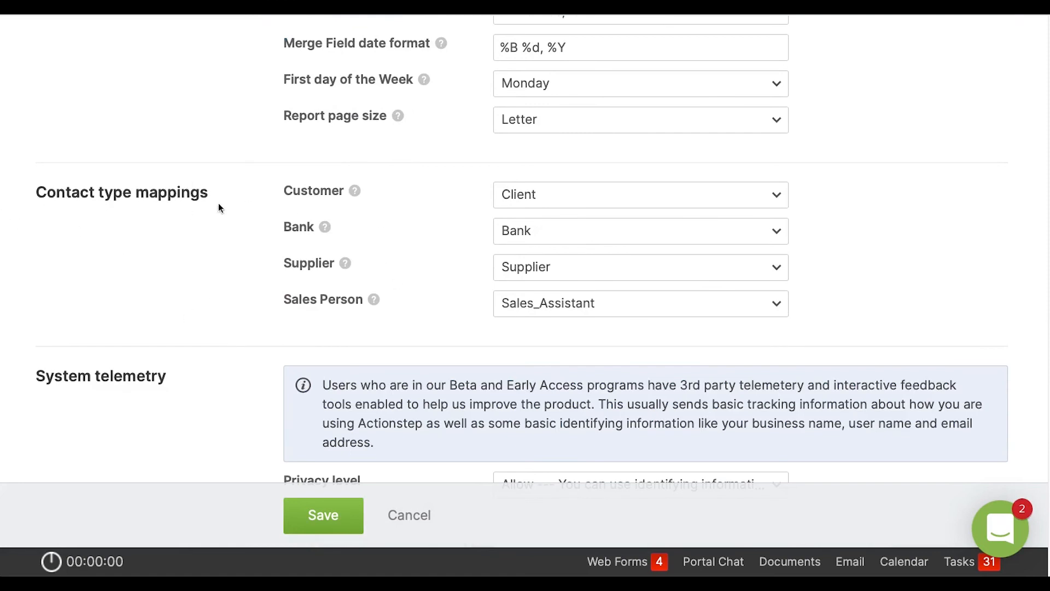
mouse_move(357, 195)
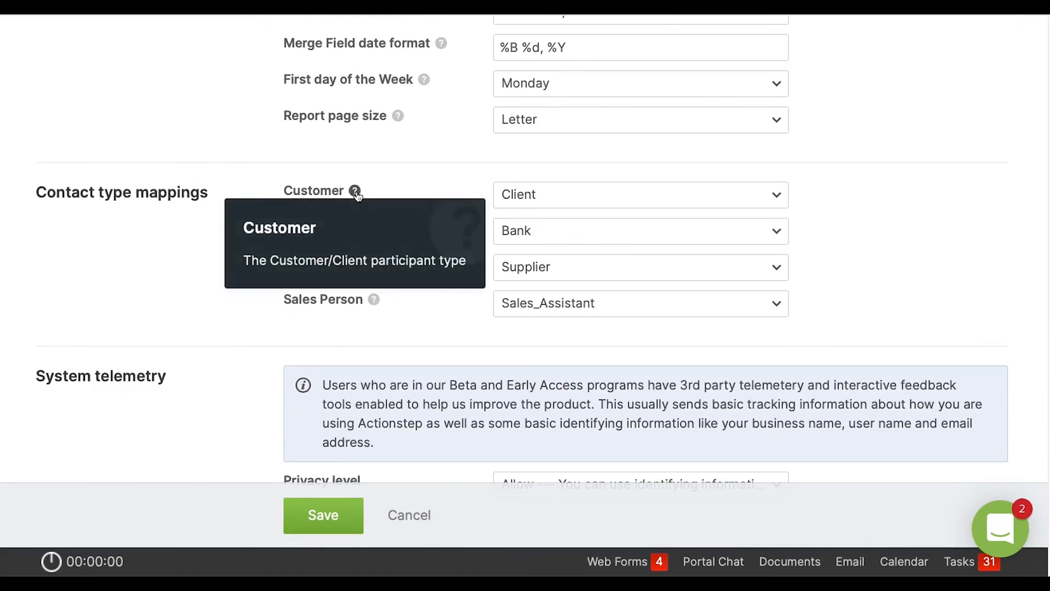
left_click(545, 195)
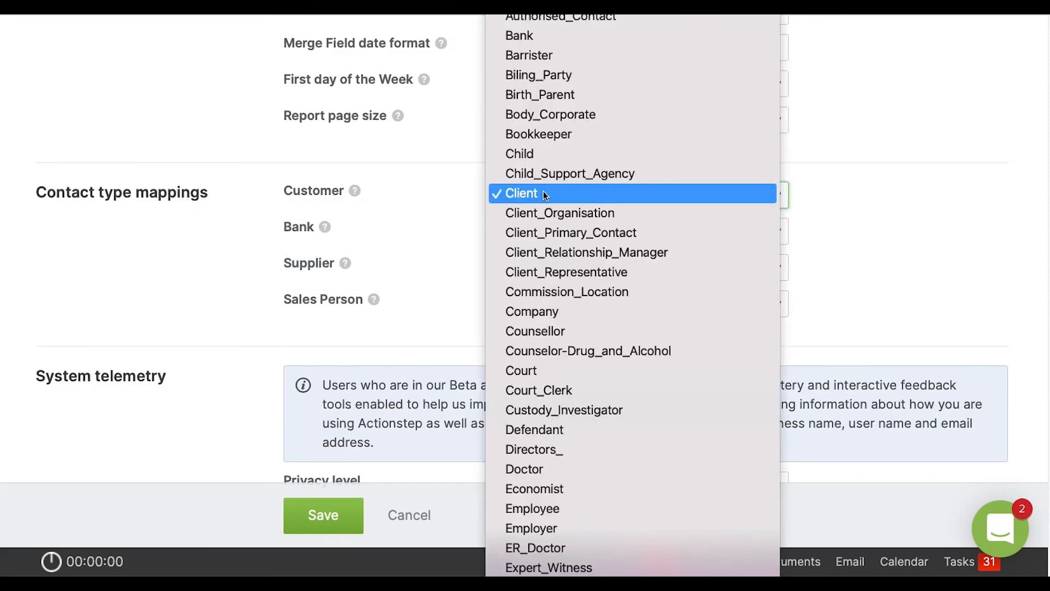
left_click(547, 75)
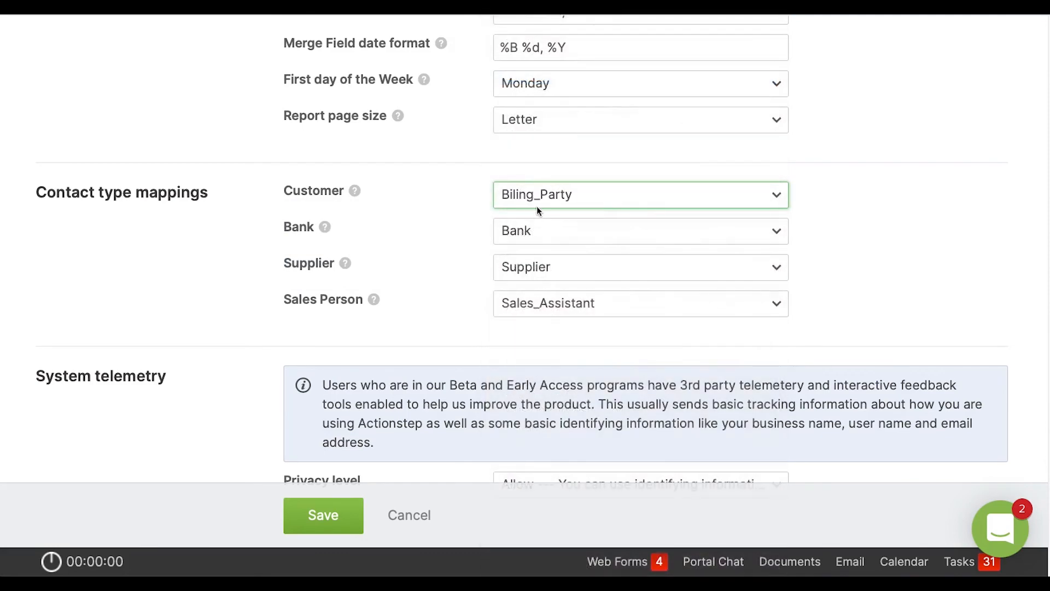
left_click(437, 268)
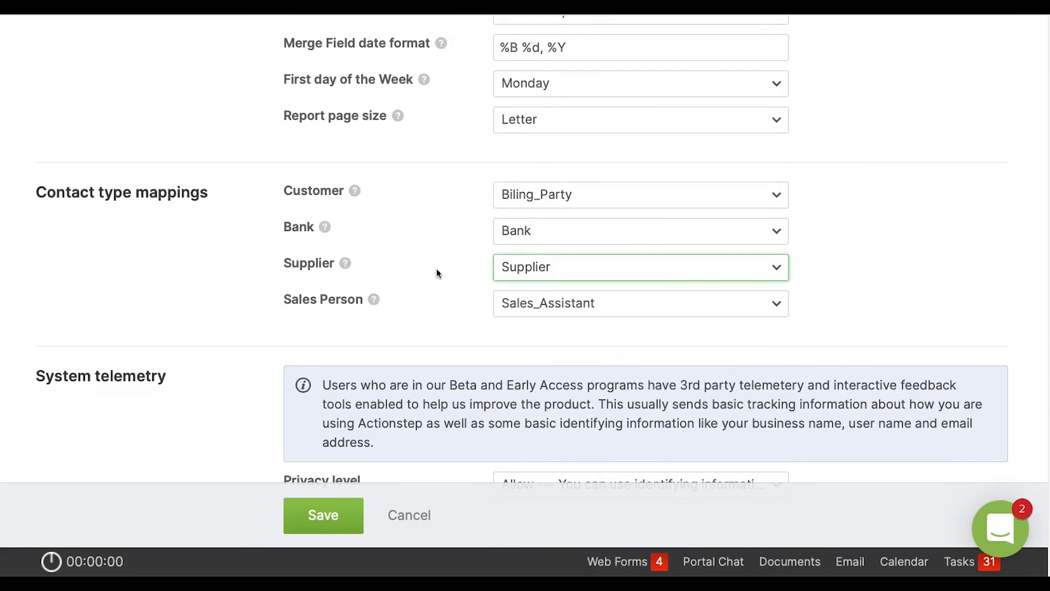
left_click(324, 518)
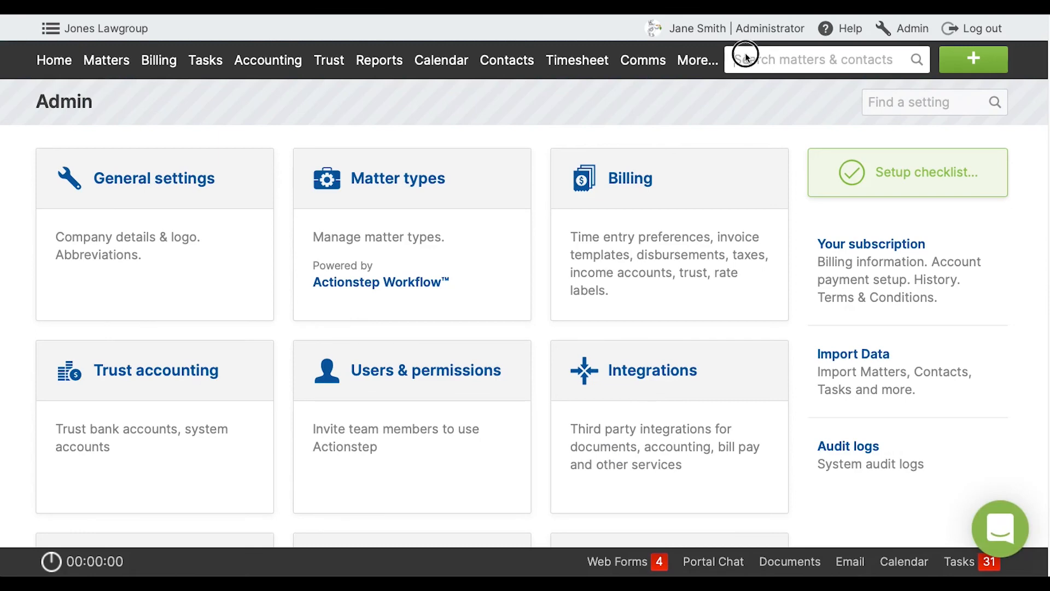
Find the Billing Party matter by searching for "billing" and review its parties, comparing the Client and Biling Party roles.
left_click(746, 57)
type("billing")
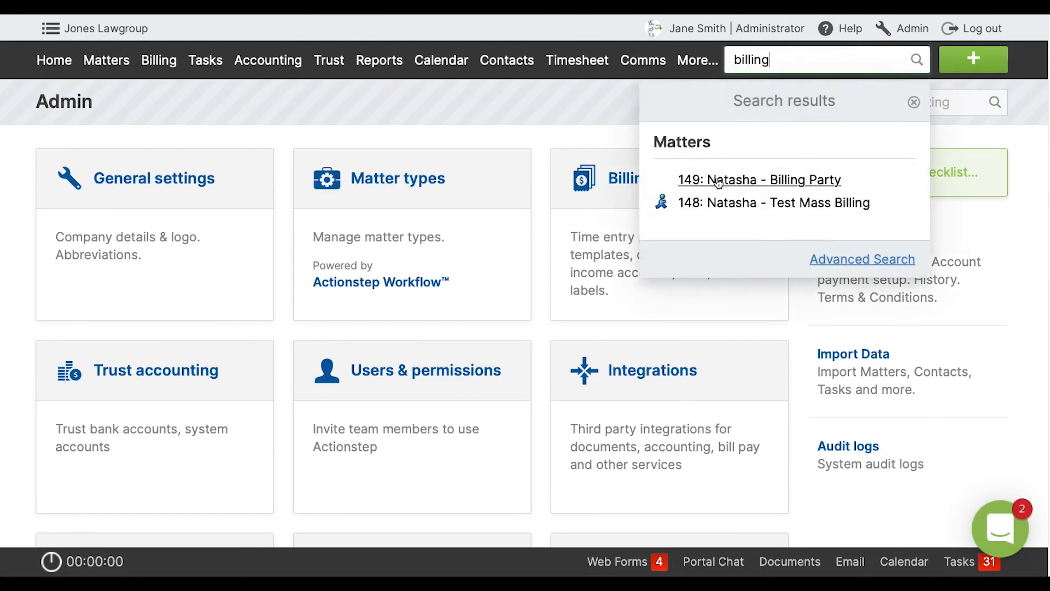
left_click(718, 179)
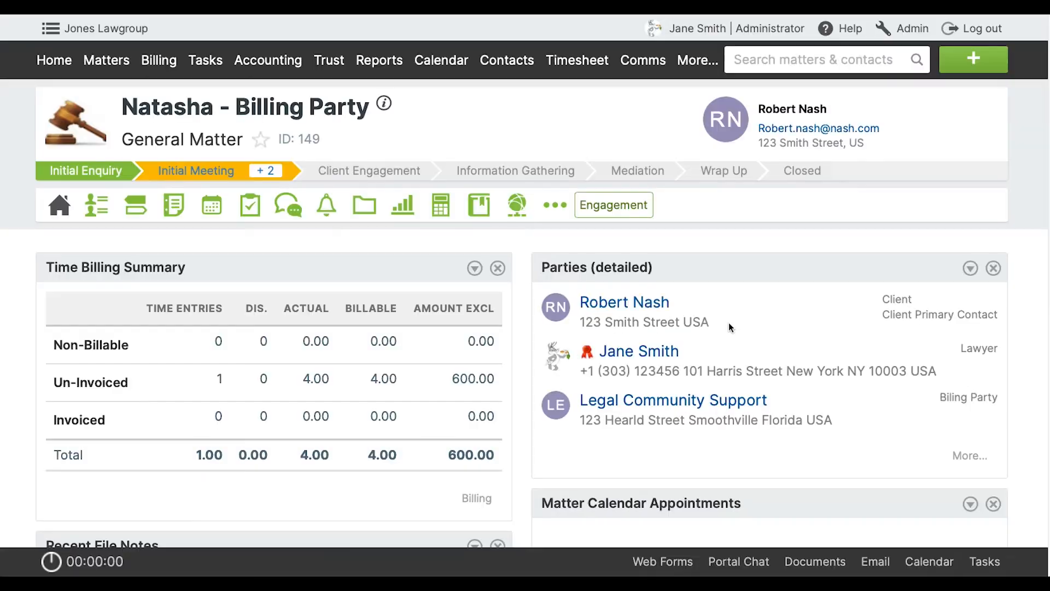
left_click(102, 209)
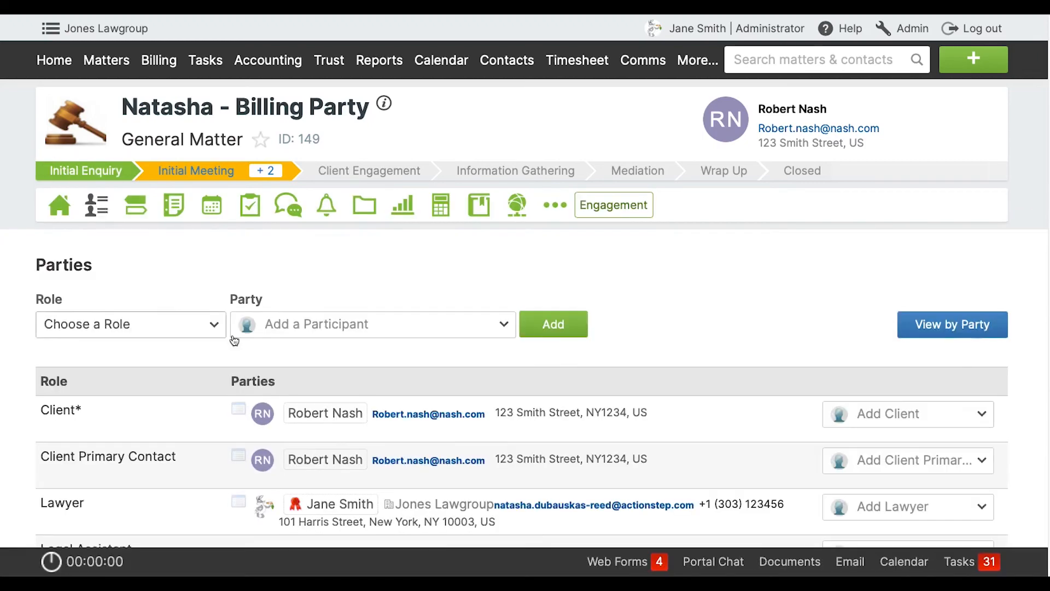
scroll(308, 358, "down", 3)
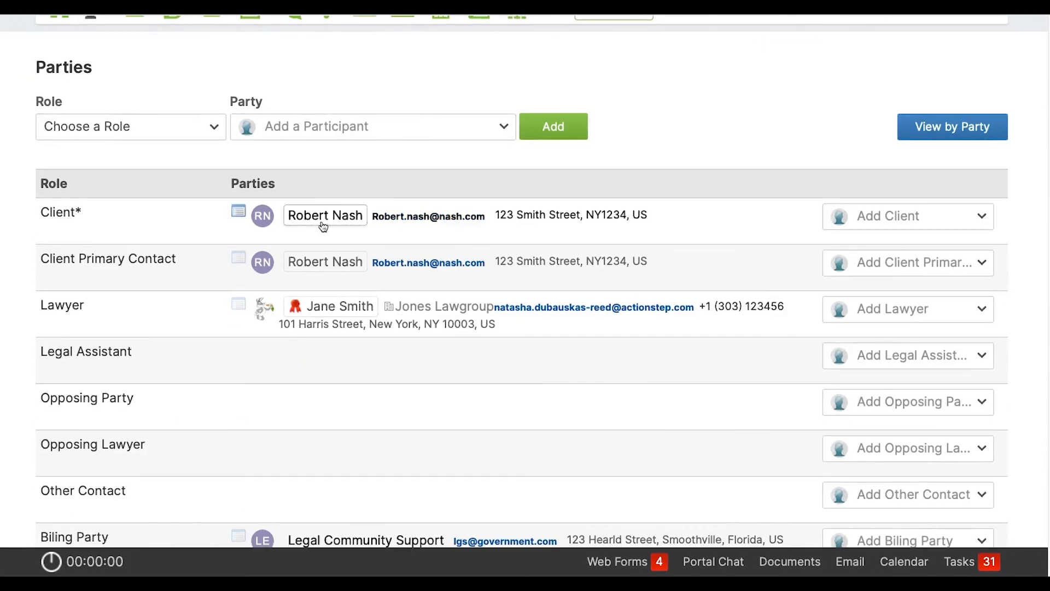
left_click(324, 227)
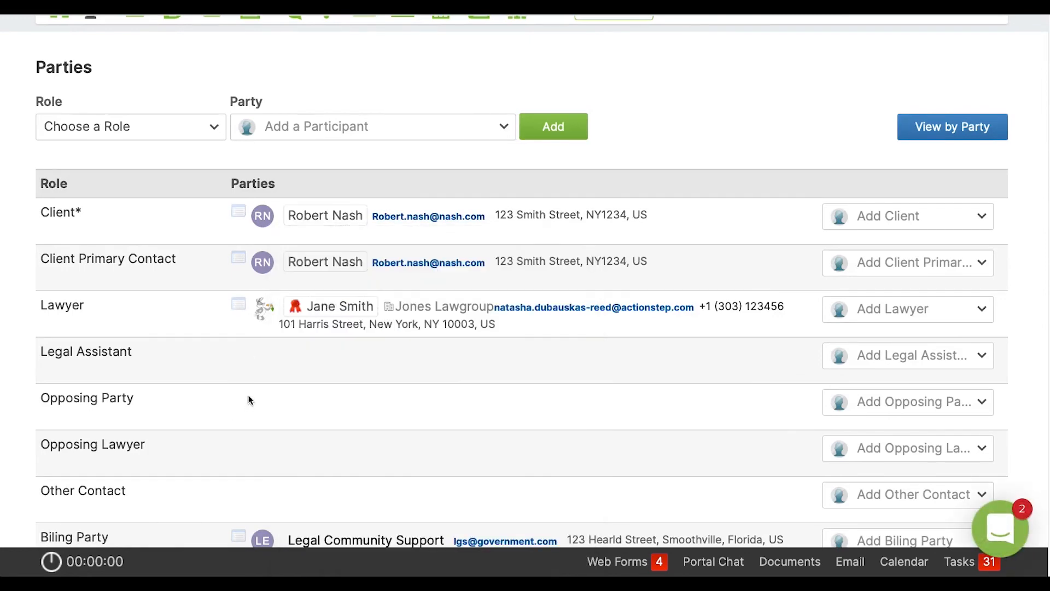
scroll(227, 448, "down", 1)
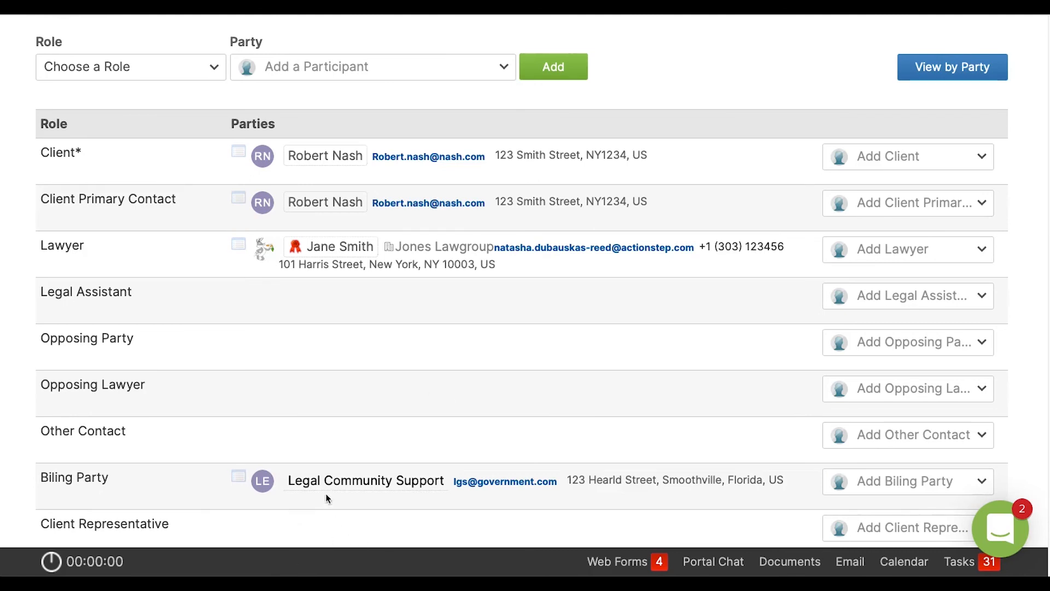
scroll(326, 494, "up", 5)
scroll(326, 494, "up", 1)
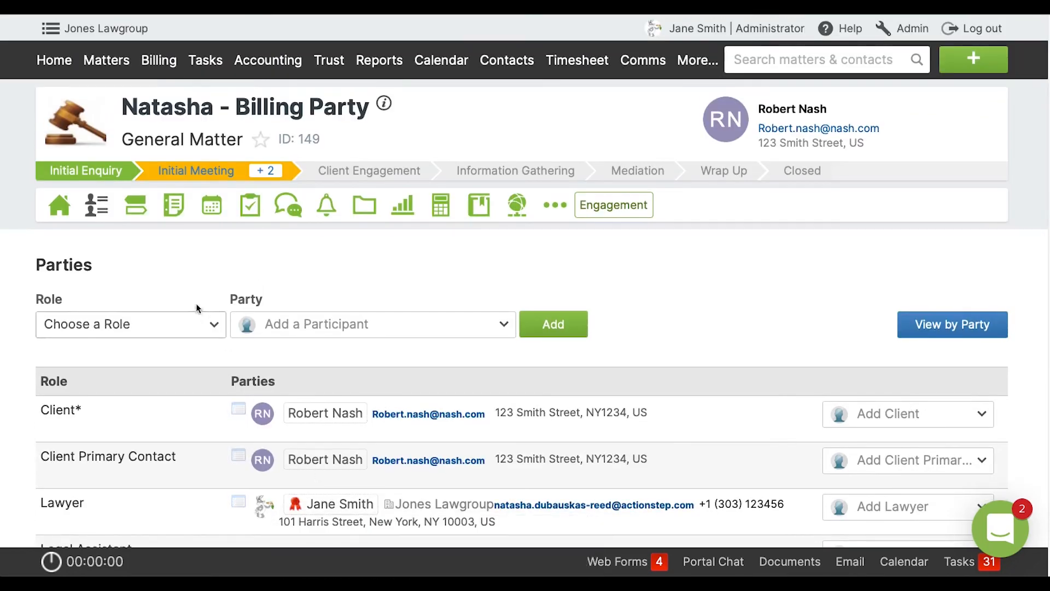
Mass bill the Billing Party matter with the matter's default bill template, creating a draft bill for it.
left_click(117, 58)
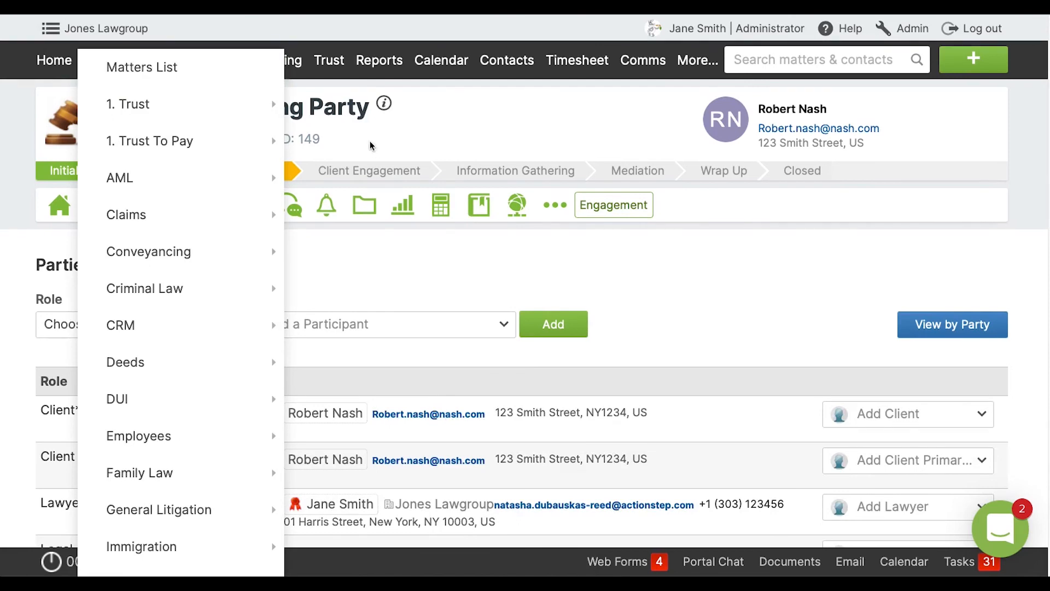
mouse_move(173, 70)
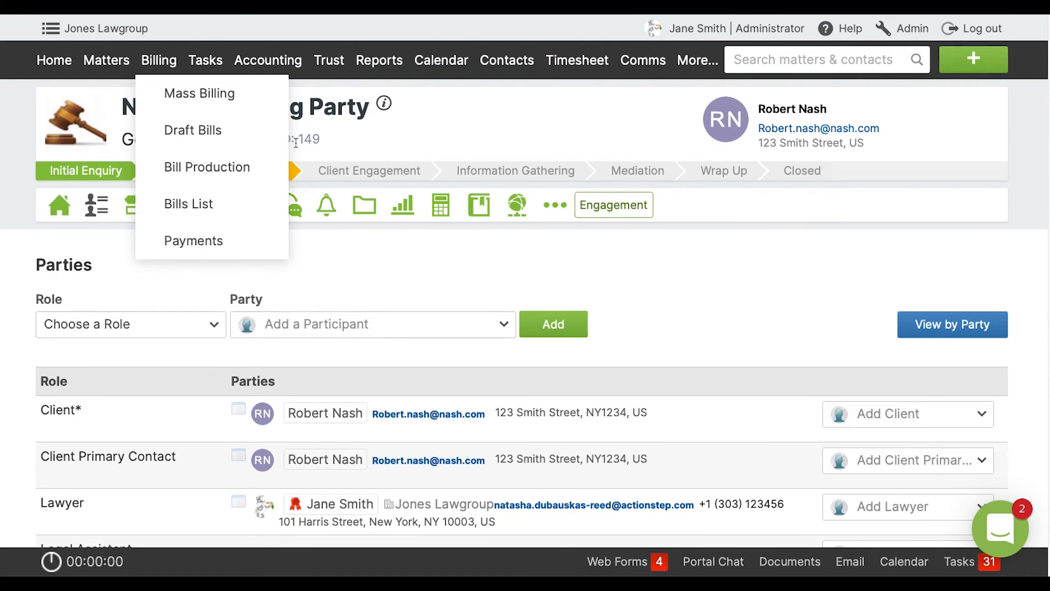
left_click(204, 97)
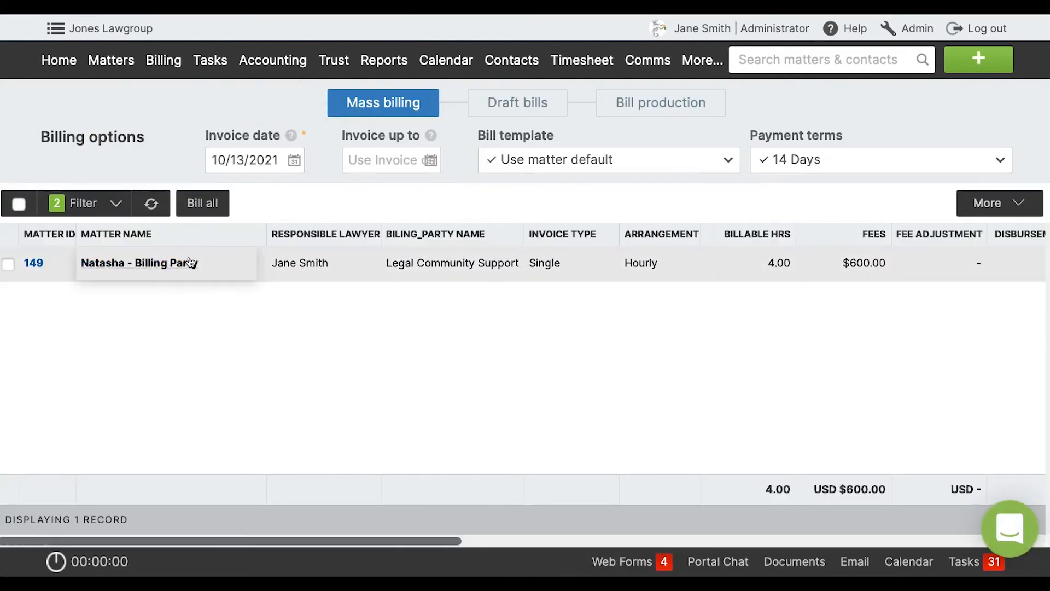
left_click(8, 265)
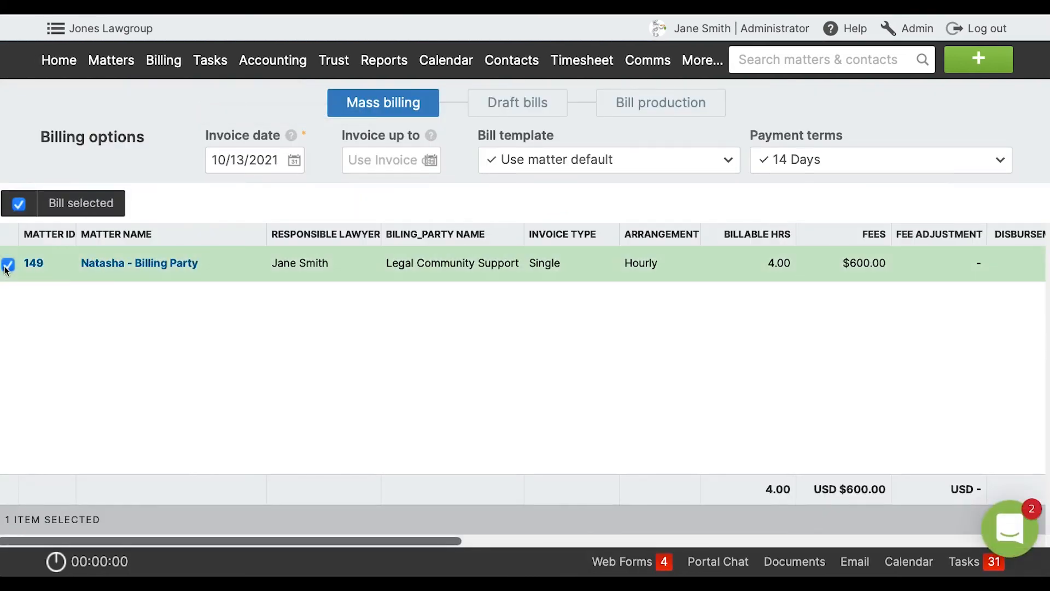
left_click(95, 206)
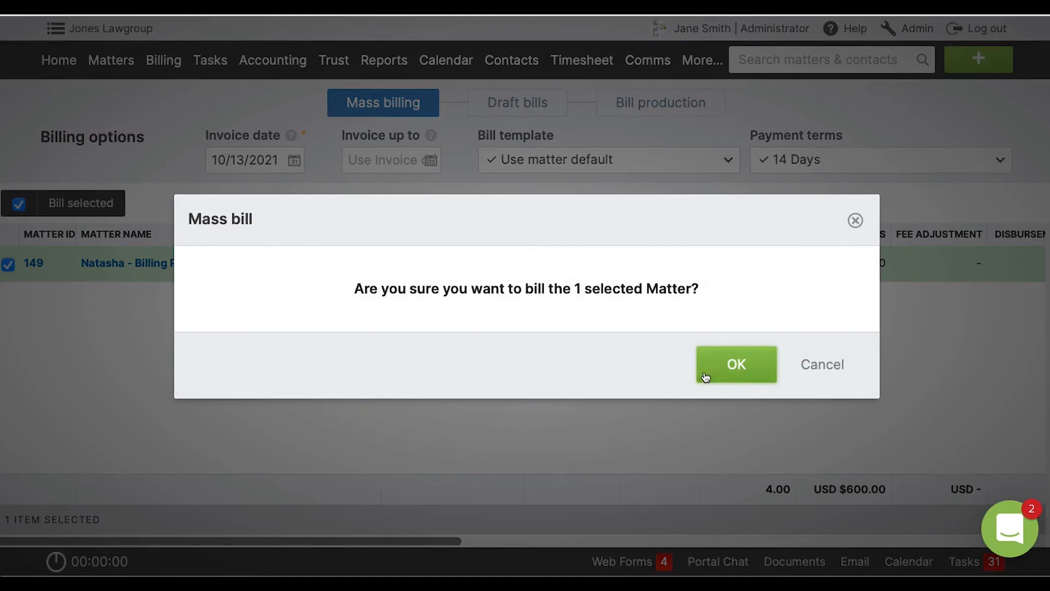
left_click(704, 375)
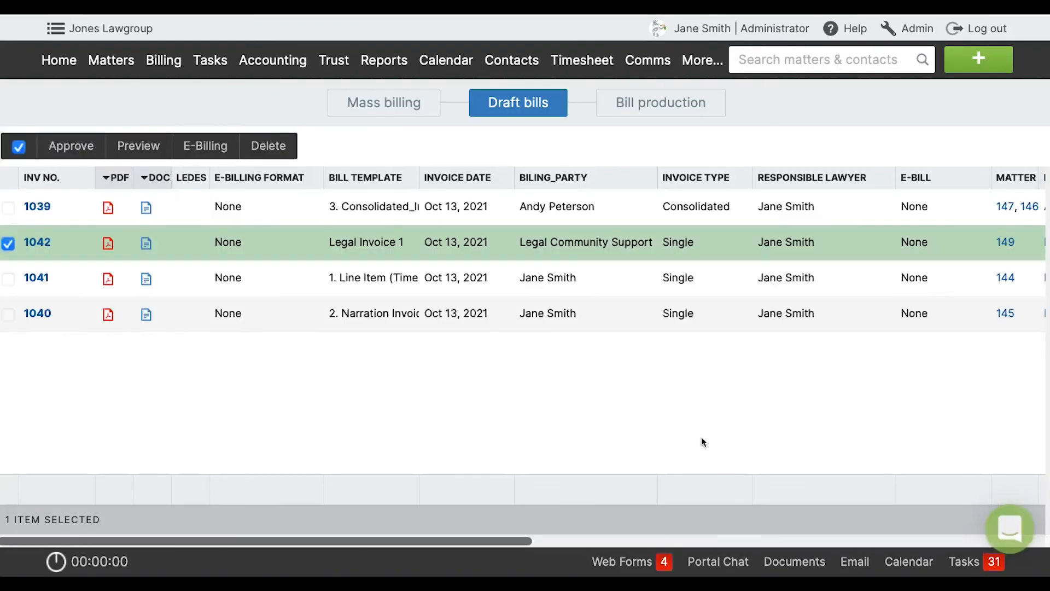
Preview the draft invoice for the Billing Party matter, check its addressee block and fee lines, and close the preview.
left_click(143, 156)
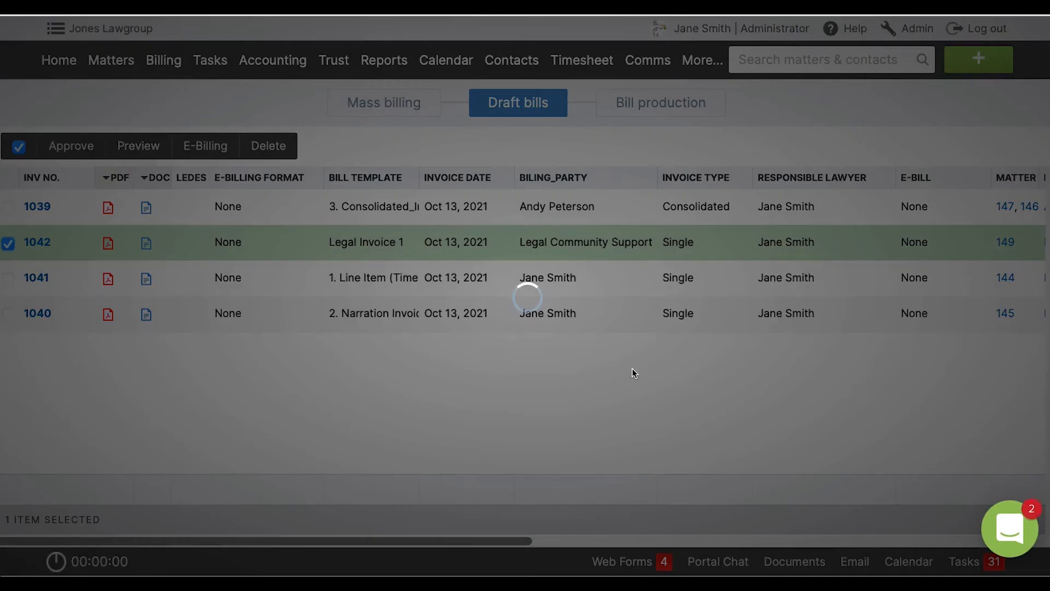
left_click(719, 375)
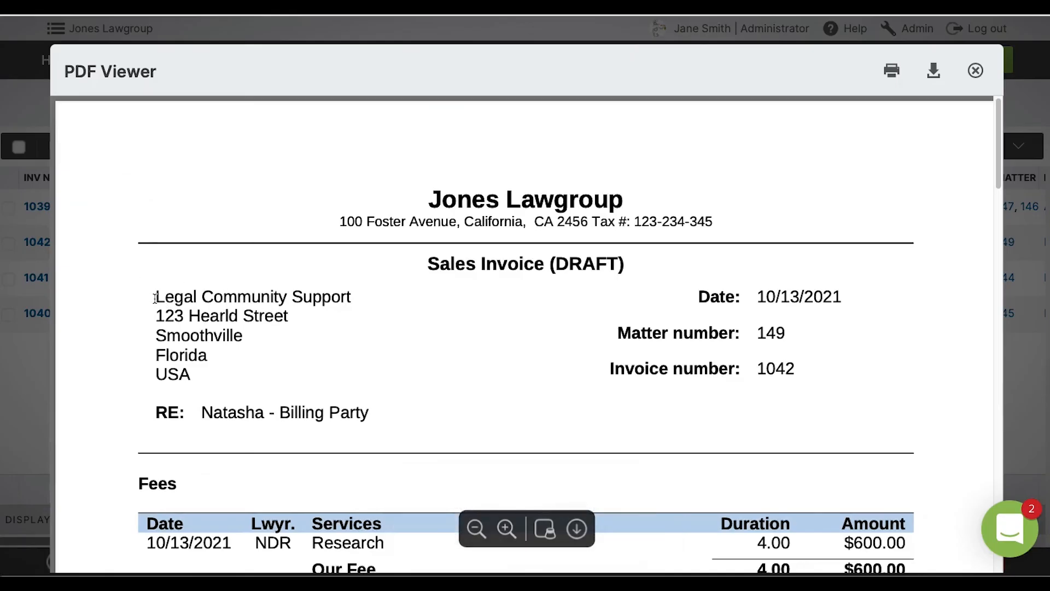
left_click_drag(155, 295, 243, 368)
left_click(303, 328)
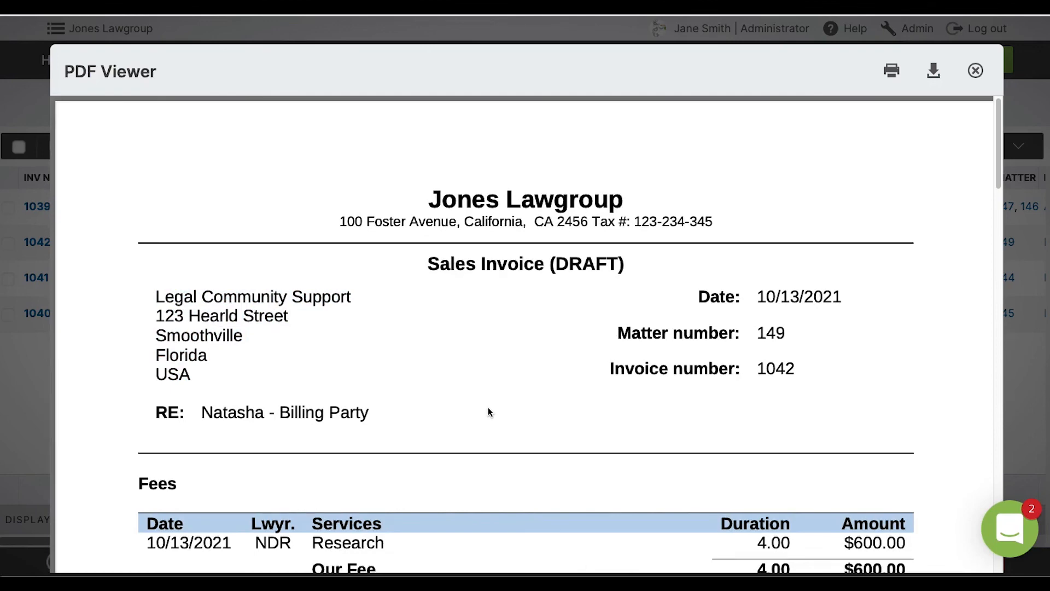
scroll(488, 409, "down", 1)
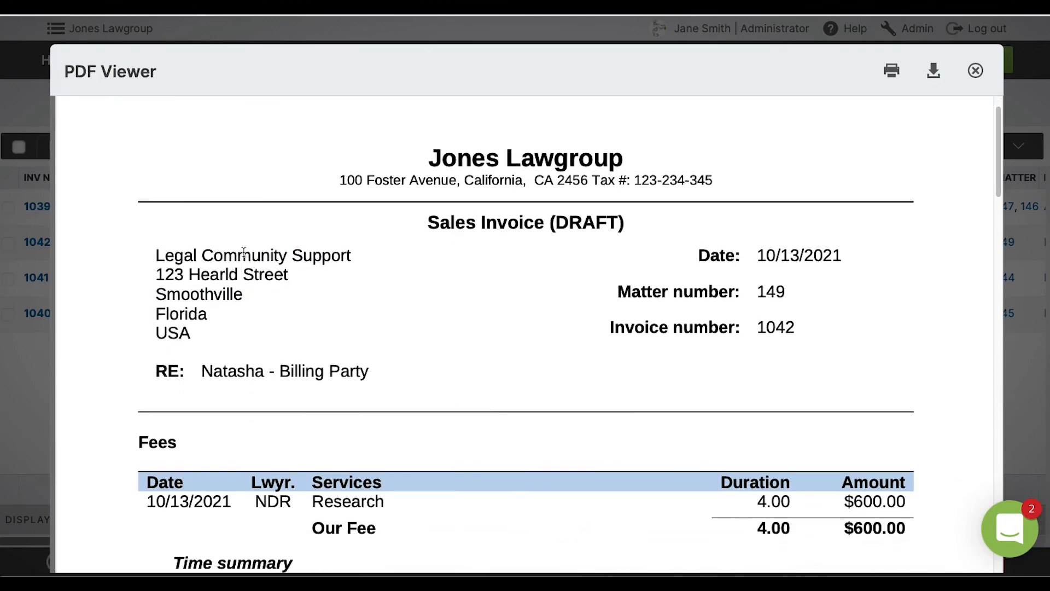
scroll(427, 421, "down", 2)
scroll(427, 421, "up", 3)
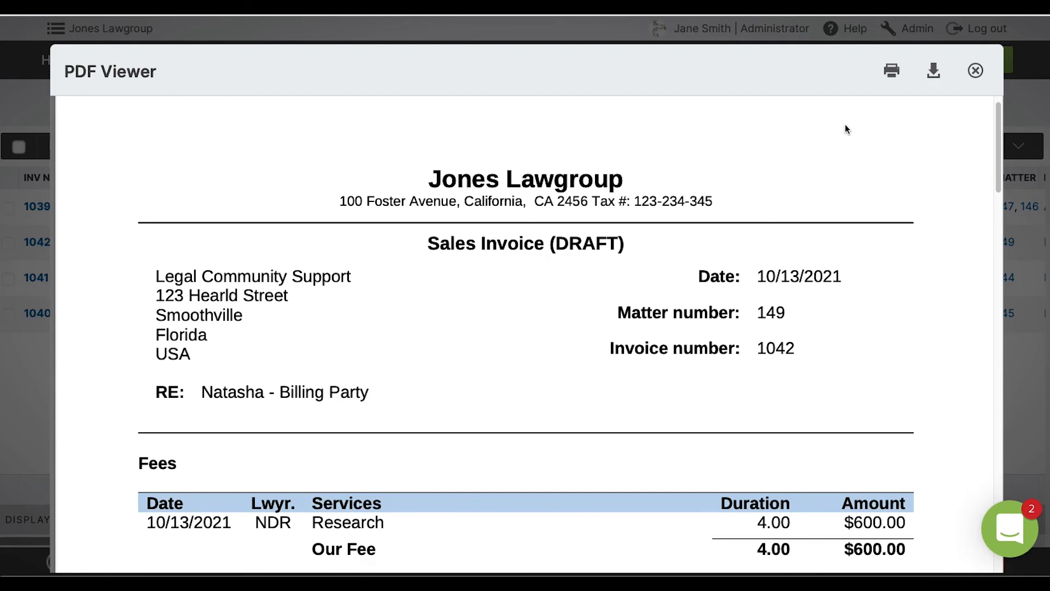
left_click(975, 70)
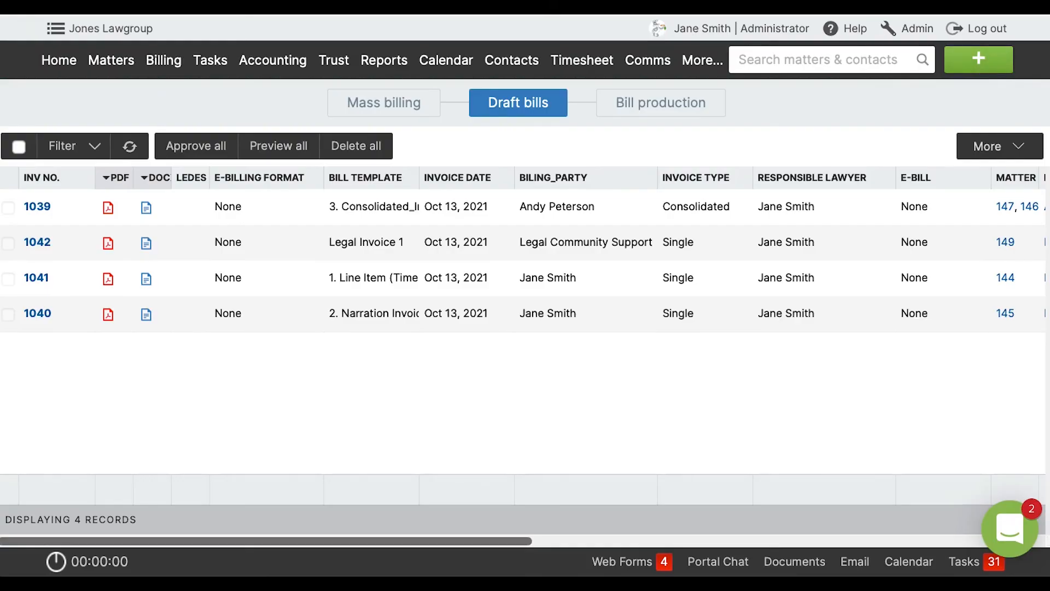